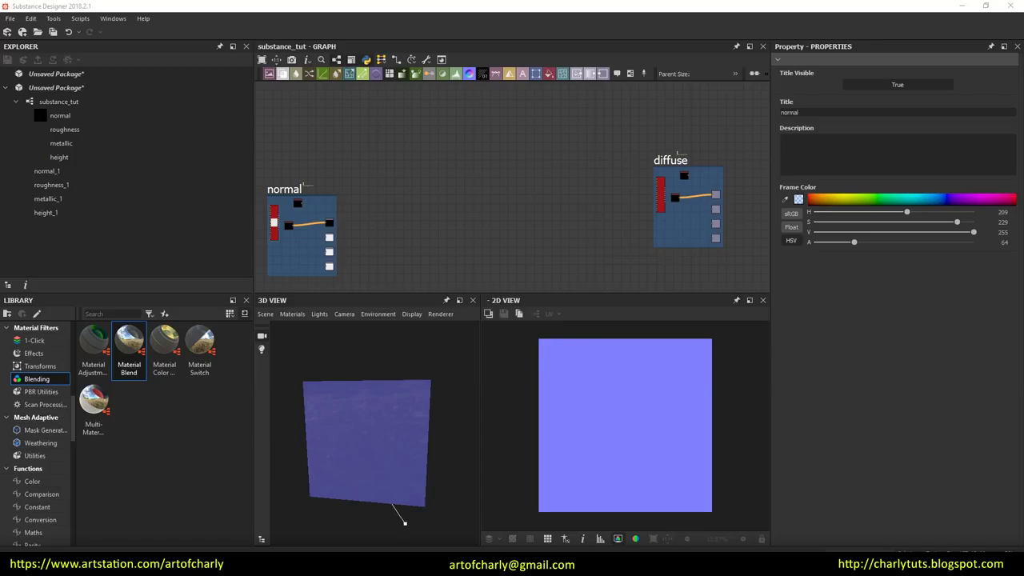
- Open the substance_tut graph's right-click menu, then dismiss it without adding anything
{"action": "right_click", "coordinate": [384, 130]}
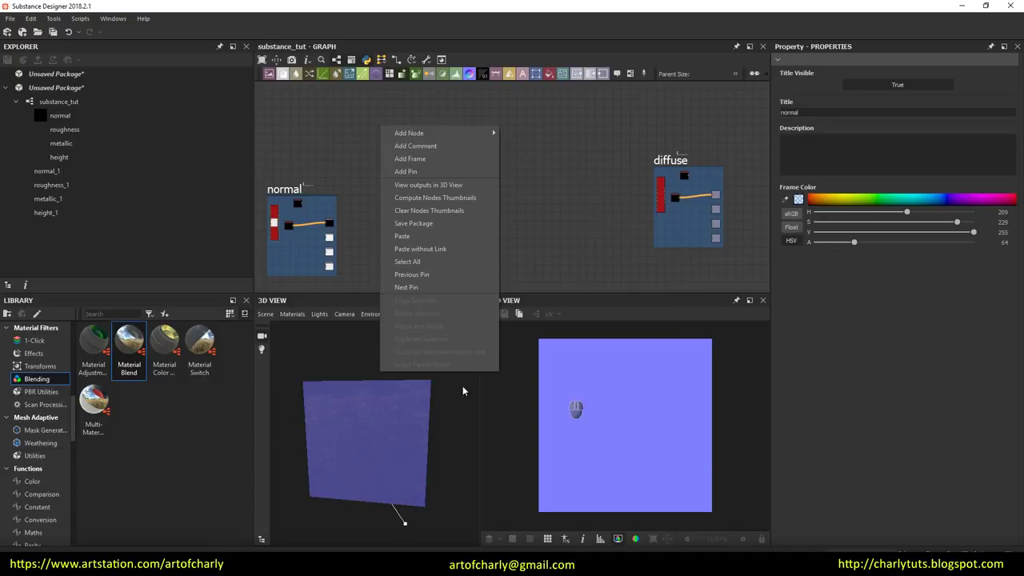
{"action": "left_click", "coordinate": [533, 236]}
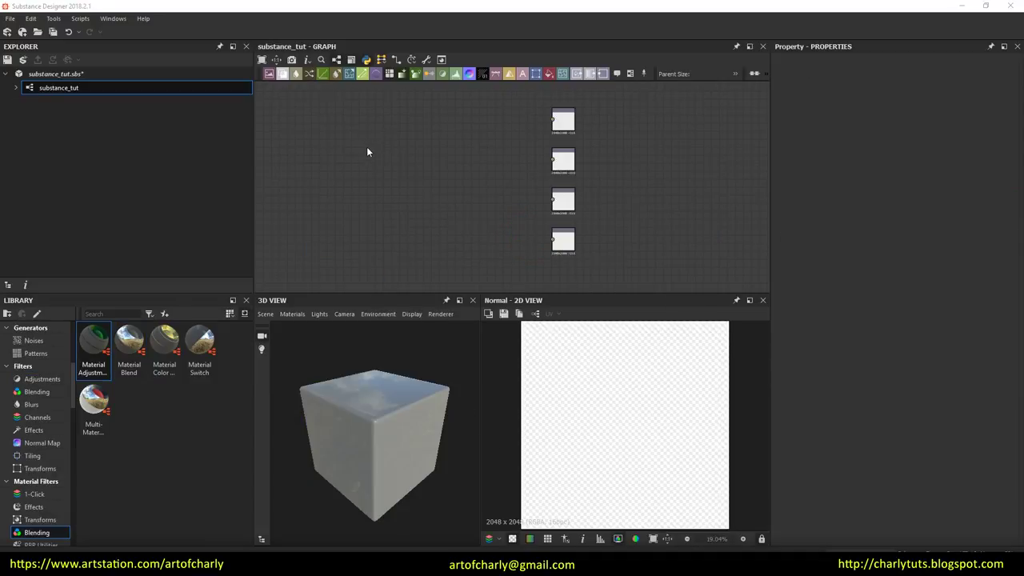
- Browse the graph's add-node context menu and dismiss it without adding a node
{"action": "left_click", "coordinate": [352, 165]}
{"action": "right_click", "coordinate": [343, 146]}
{"action": "left_click", "coordinate": [309, 142]}
{"action": "right_click", "coordinate": [320, 143]}
{"action": "mouse_move", "coordinate": [348, 147]}
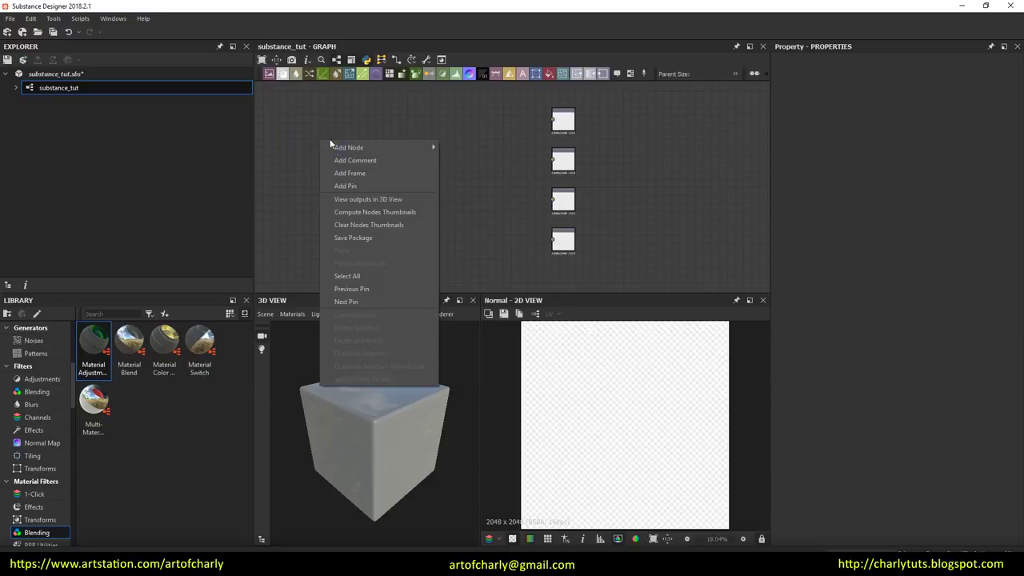
{"action": "key", "text": "alt+Tab"}
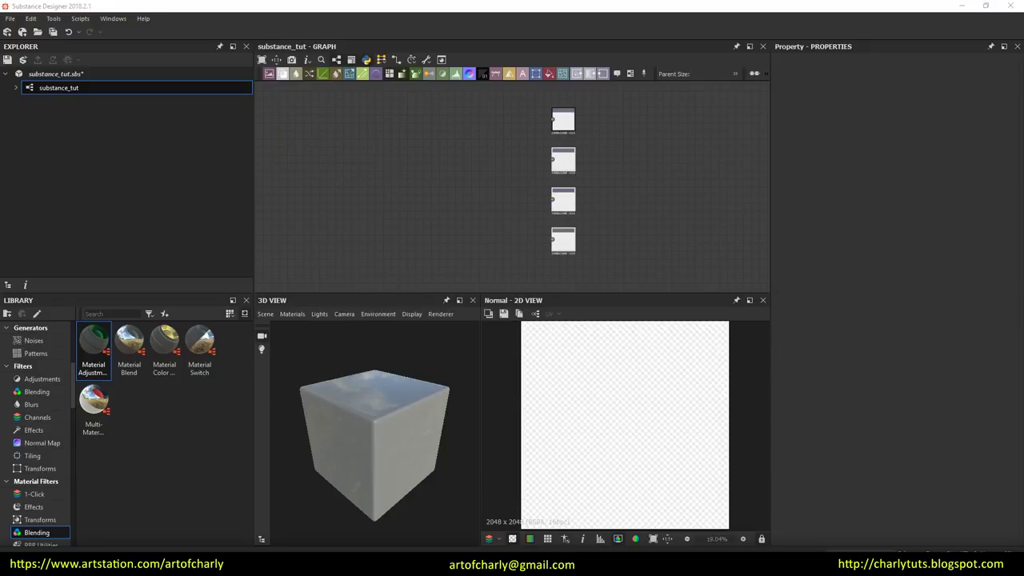
{"action": "left_click", "coordinate": [253, 166]}
{"action": "right_click", "coordinate": [355, 144]}
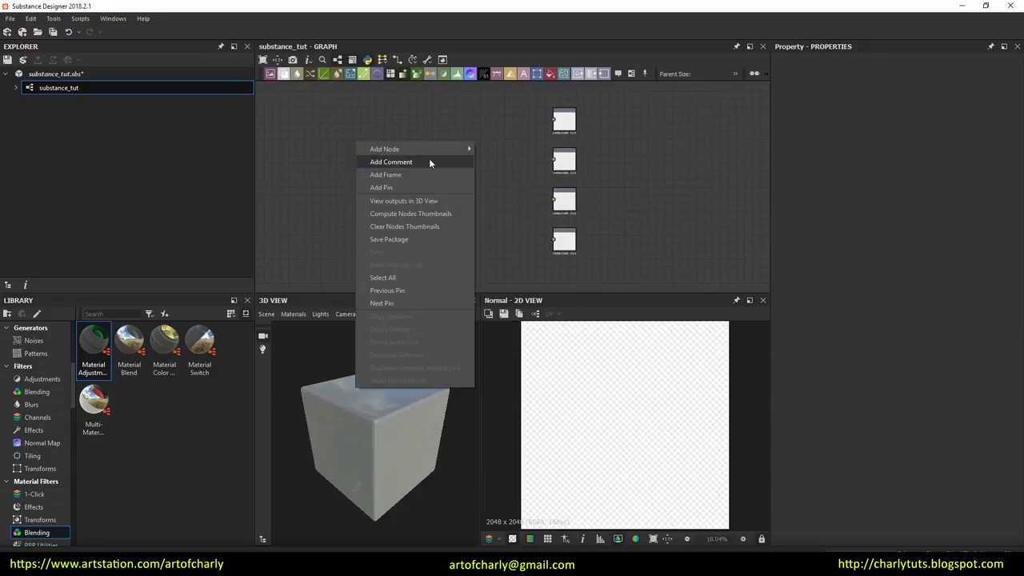
{"action": "mouse_move", "coordinate": [385, 149]}
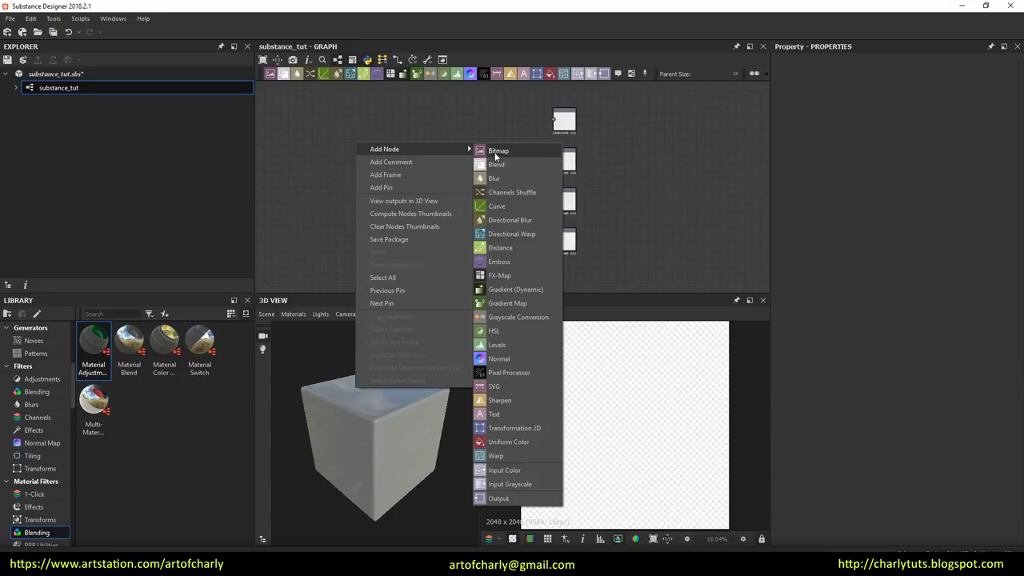
{"action": "left_click", "coordinate": [360, 139]}
- Place a Bitmap node and load sbs.ico from the resources/icons folder via From File
{"action": "left_click_drag", "start_coordinate": [271, 76], "coordinate": [383, 160]}
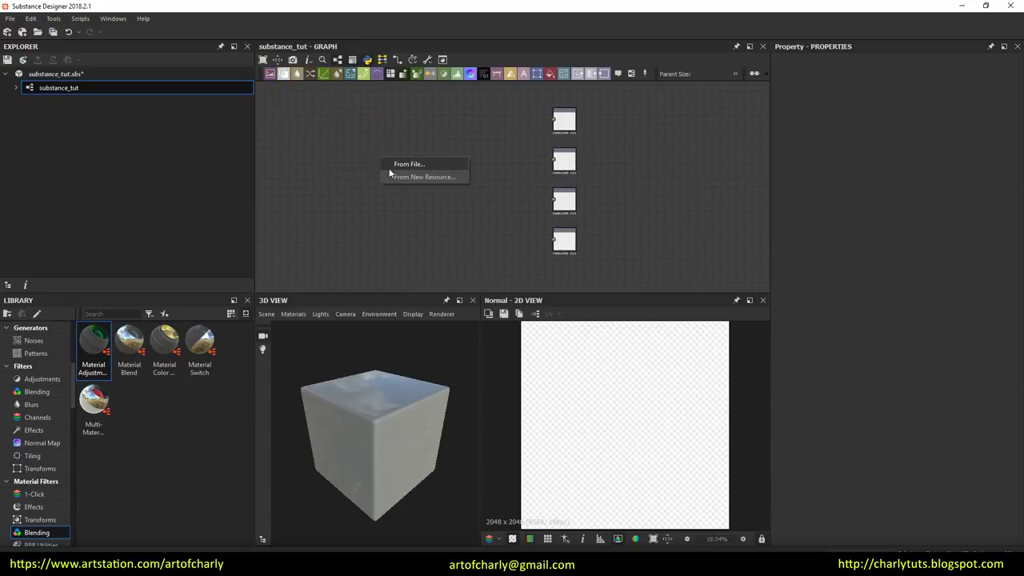
{"action": "left_click", "coordinate": [400, 177]}
{"action": "left_click", "coordinate": [374, 142]}
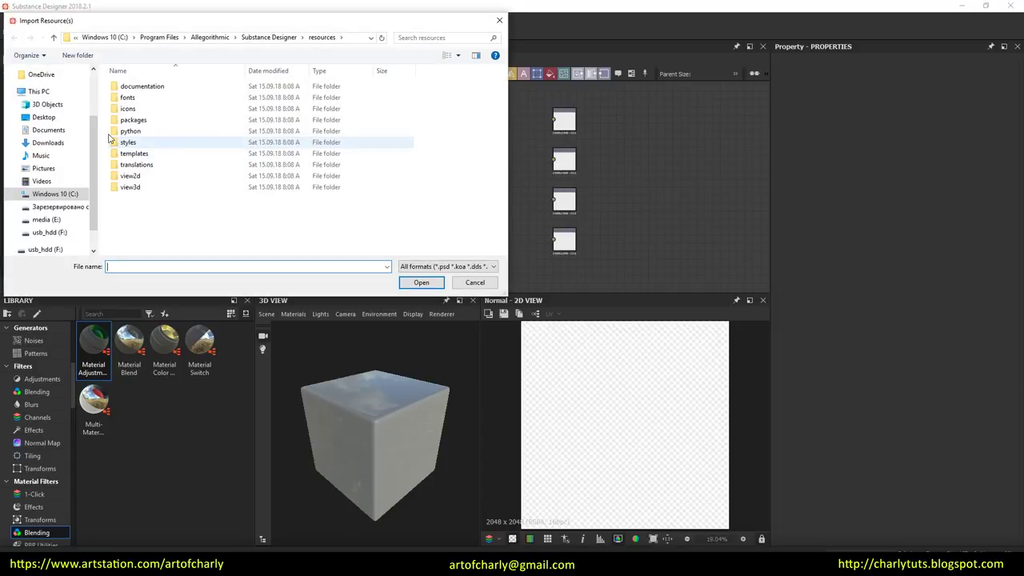
{"action": "left_click", "coordinate": [128, 112]}
{"action": "double_click", "coordinate": [128, 111]}
{"action": "left_click", "coordinate": [149, 176]}
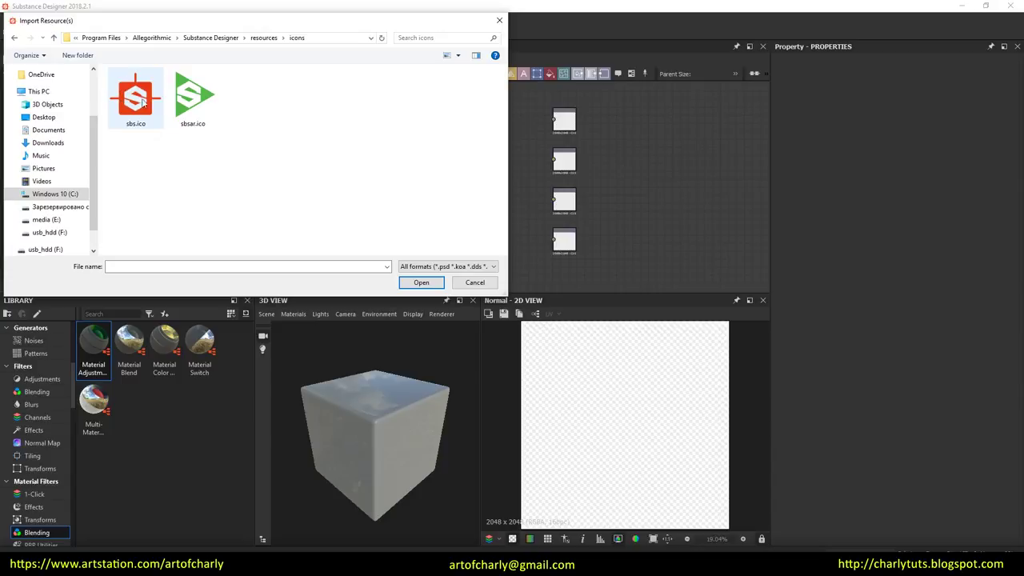
{"action": "double_click", "coordinate": [143, 101]}
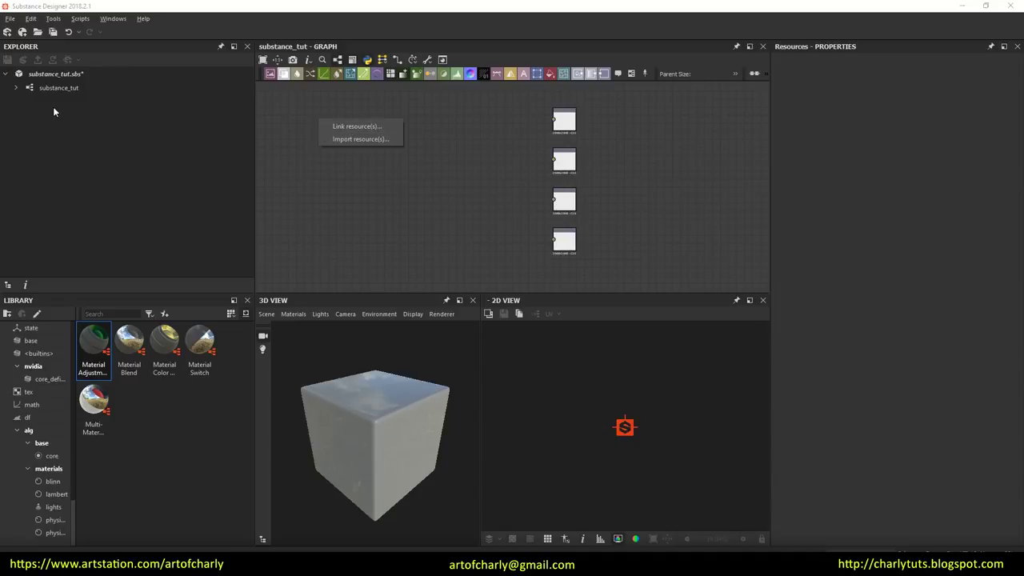
- Import sbs.ico as a resource, expand Resources, and delete the first sbs bitmap node
{"action": "left_click", "coordinate": [357, 126]}
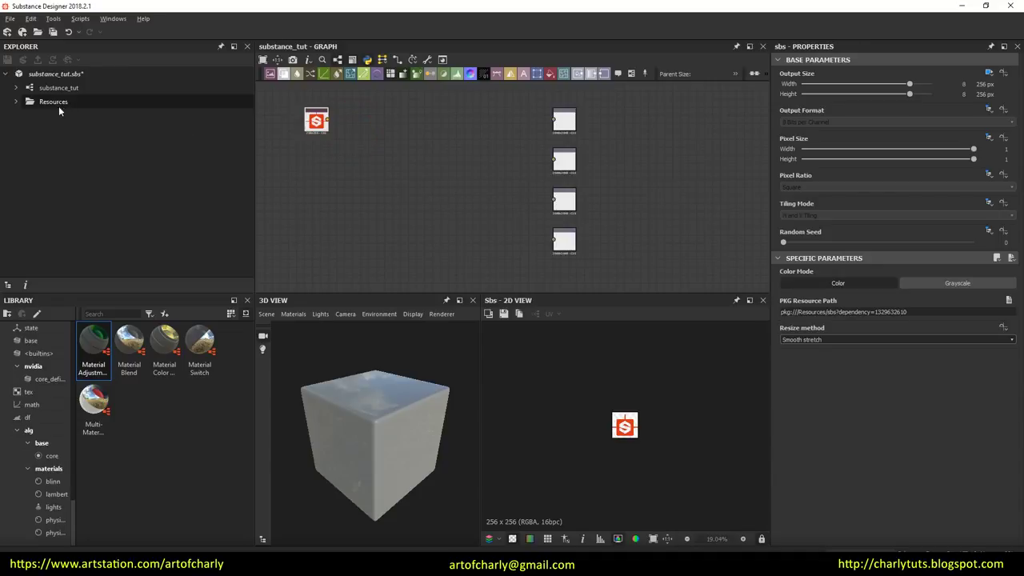
{"action": "left_click", "coordinate": [16, 102]}
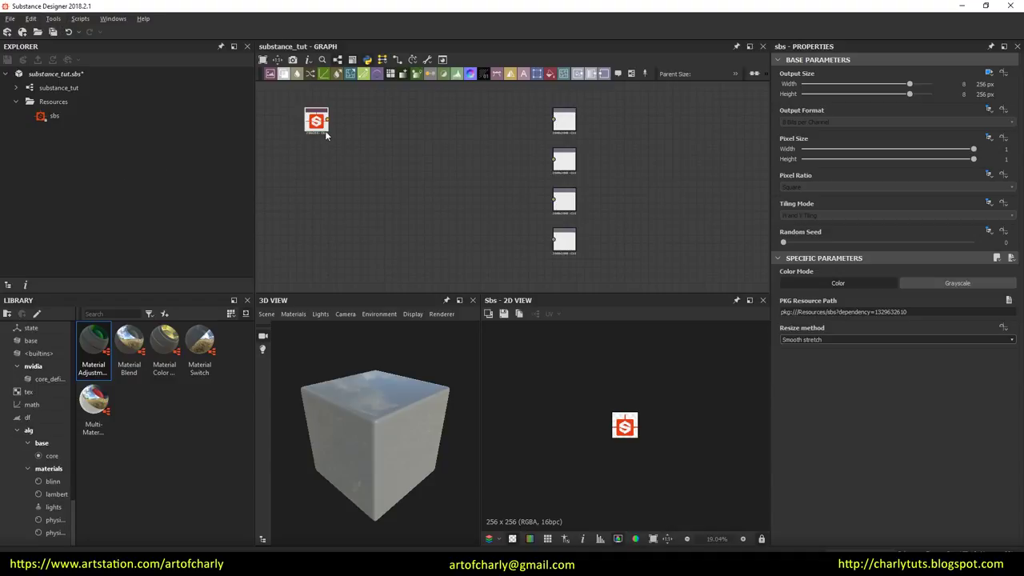
{"action": "key", "text": "Delete"}
{"action": "right_click", "coordinate": [356, 140]}
{"action": "left_click", "coordinate": [313, 173]}
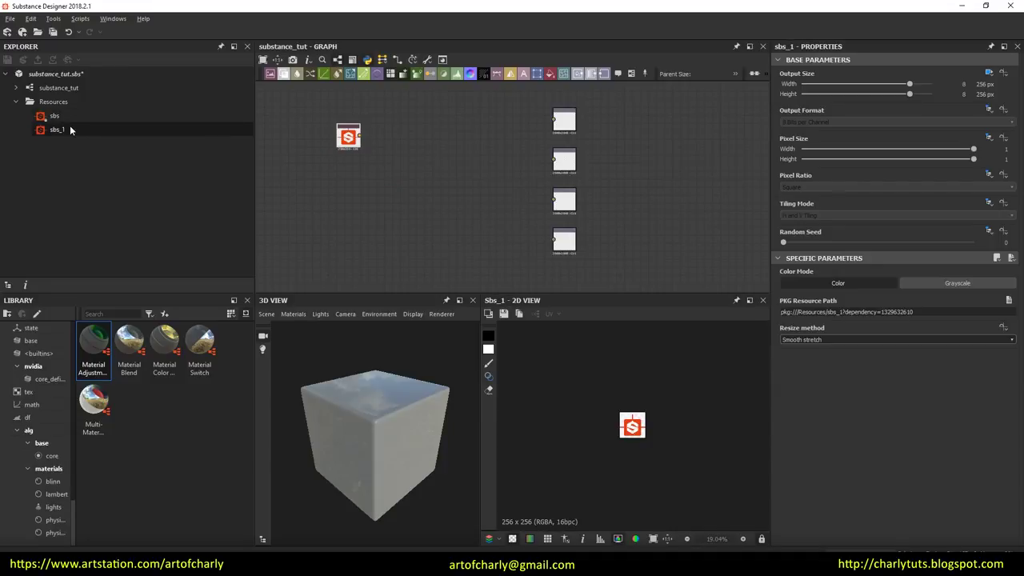
- Select the sbs_1 resource and box-select its Bitmap node in the graph
{"action": "left_click", "coordinate": [43, 136]}
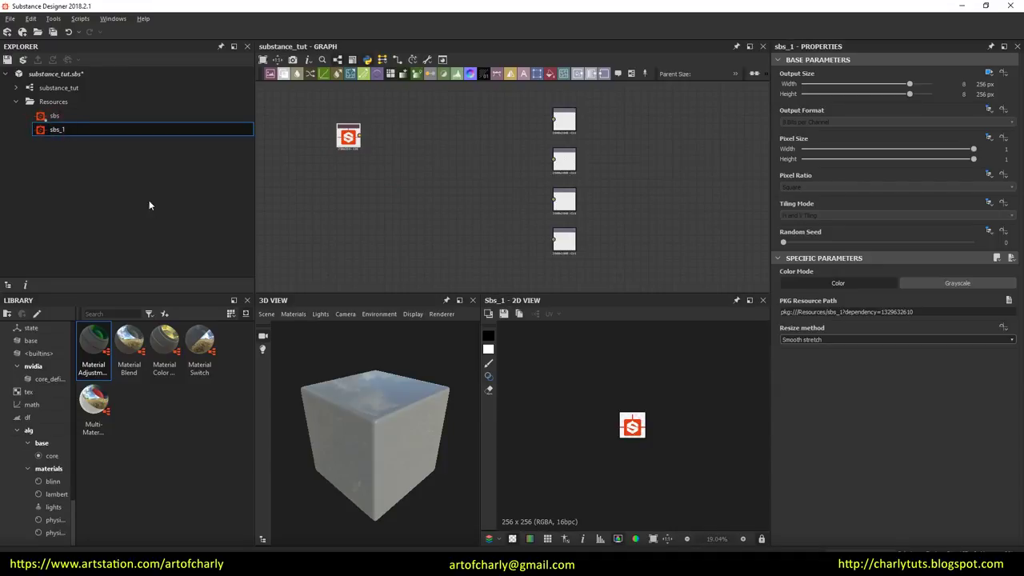
{"action": "left_click", "coordinate": [354, 217]}
{"action": "mouse_move", "coordinate": [303, 116]}
{"action": "left_mouse_down"}
{"action": "mouse_move", "coordinate": [362, 180]}
{"action": "mouse_move", "coordinate": [390, 189]}
{"action": "mouse_move", "coordinate": [330, 168]}
{"action": "left_mouse_up"}
{"action": "left_click_drag", "start_coordinate": [408, 177], "coordinate": [320, 108]}
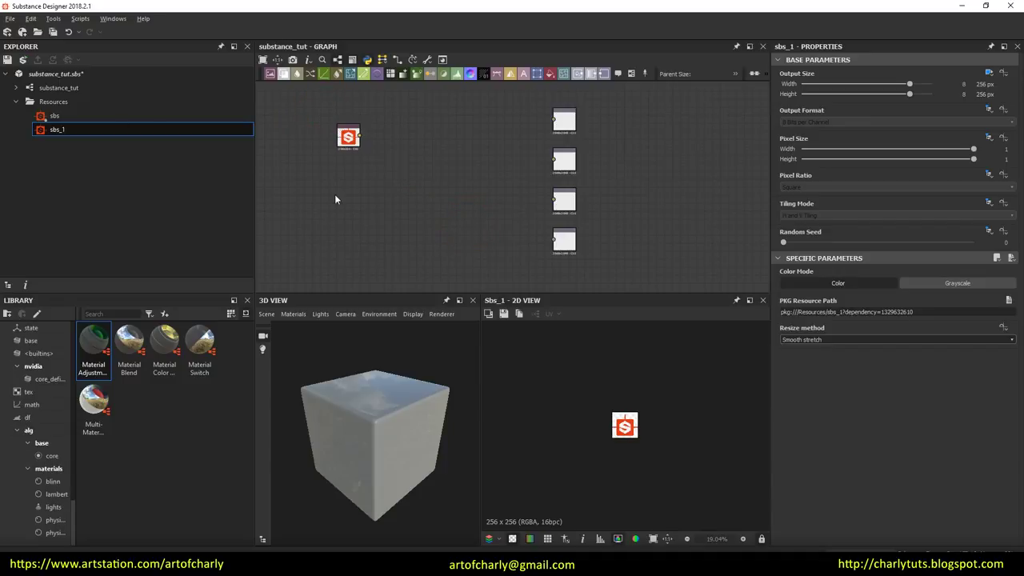
{"action": "right_click", "coordinate": [375, 185]}
{"action": "mouse_move", "coordinate": [402, 190]}
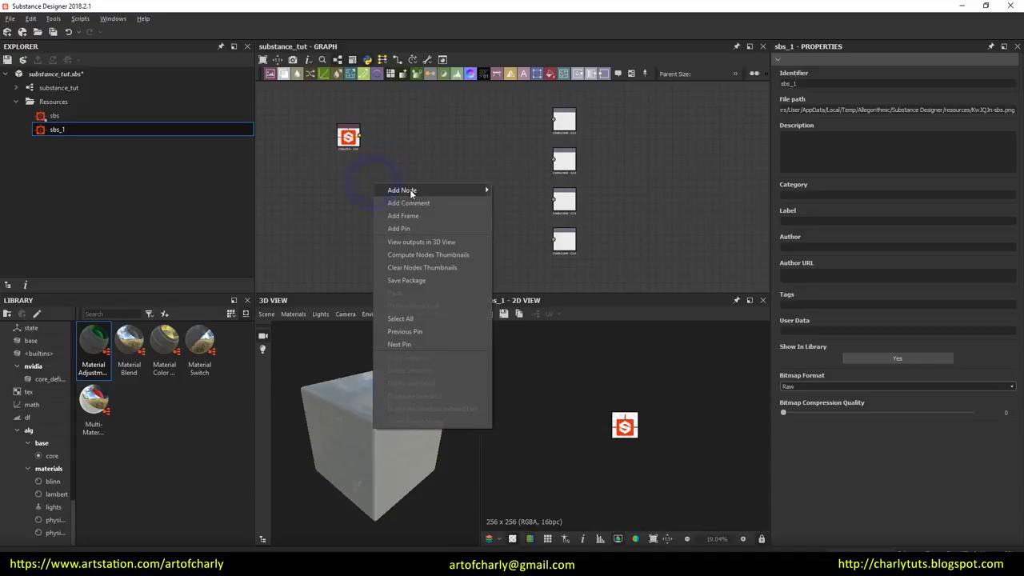
- Create a blank 512 × 512 bitmap with Add Node > Bitmap > From New Resource
{"action": "left_click", "coordinate": [512, 192]}
{"action": "left_click", "coordinate": [444, 204]}
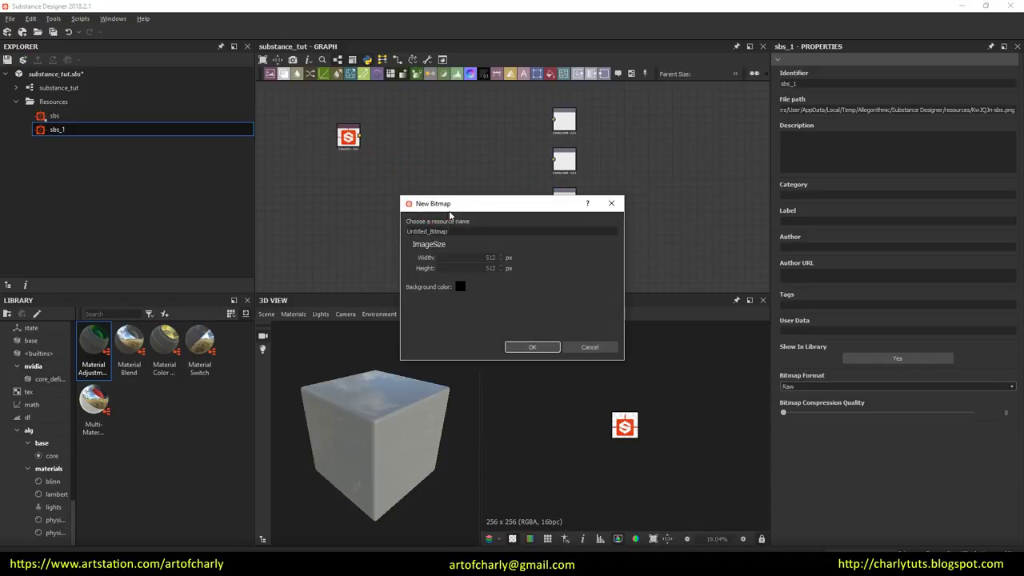
{"action": "left_click_drag", "start_coordinate": [373, 138], "coordinate": [378, 129]}
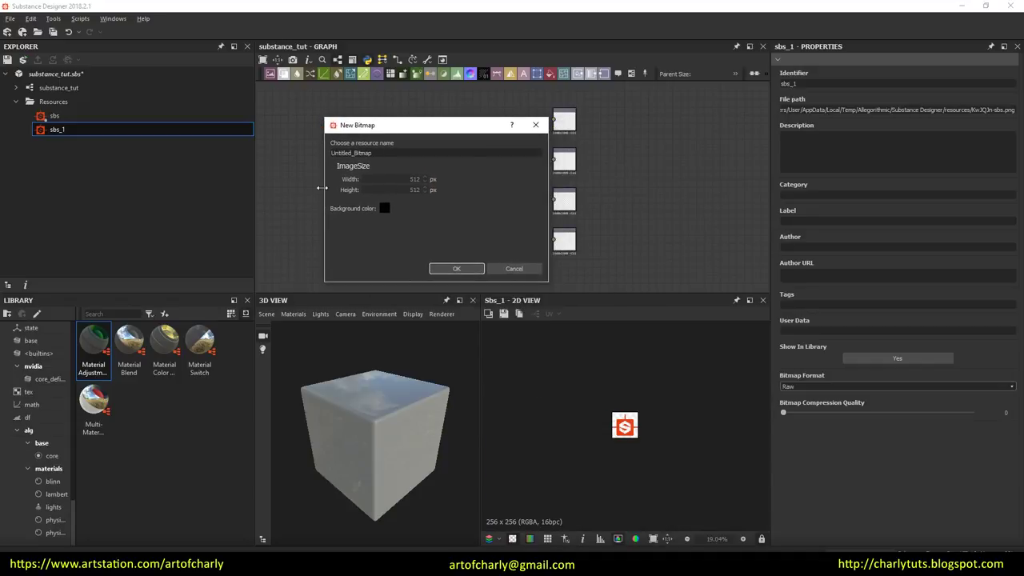
{"action": "double_click", "coordinate": [415, 180]}
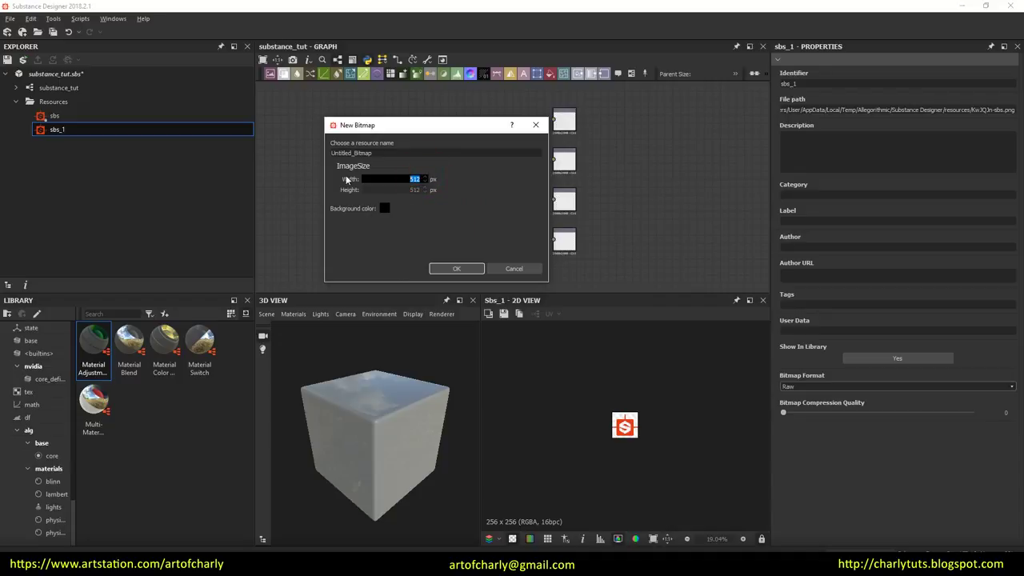
{"action": "left_click", "coordinate": [475, 267]}
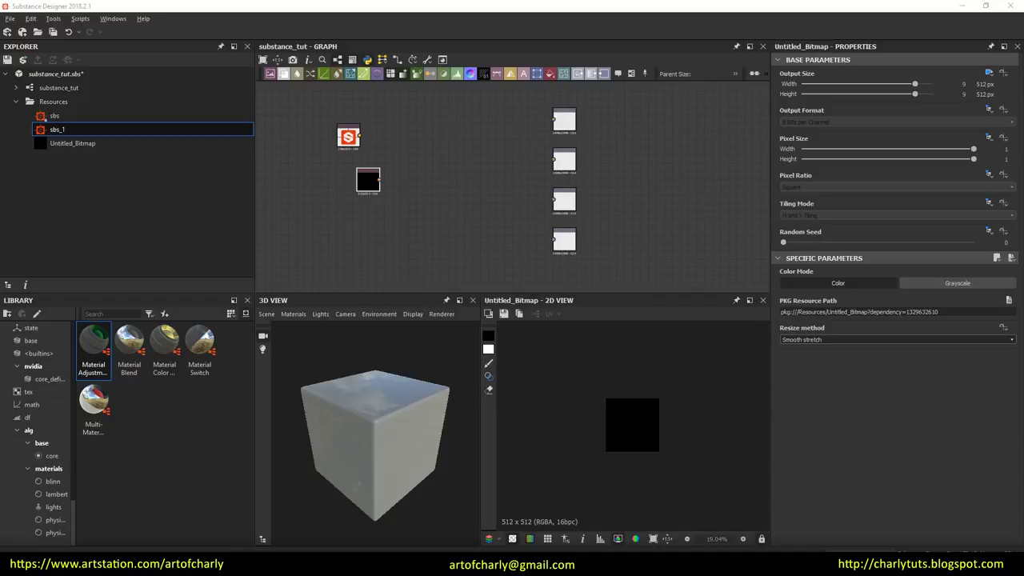
{"action": "left_click_drag", "start_coordinate": [309, 118], "coordinate": [408, 212]}
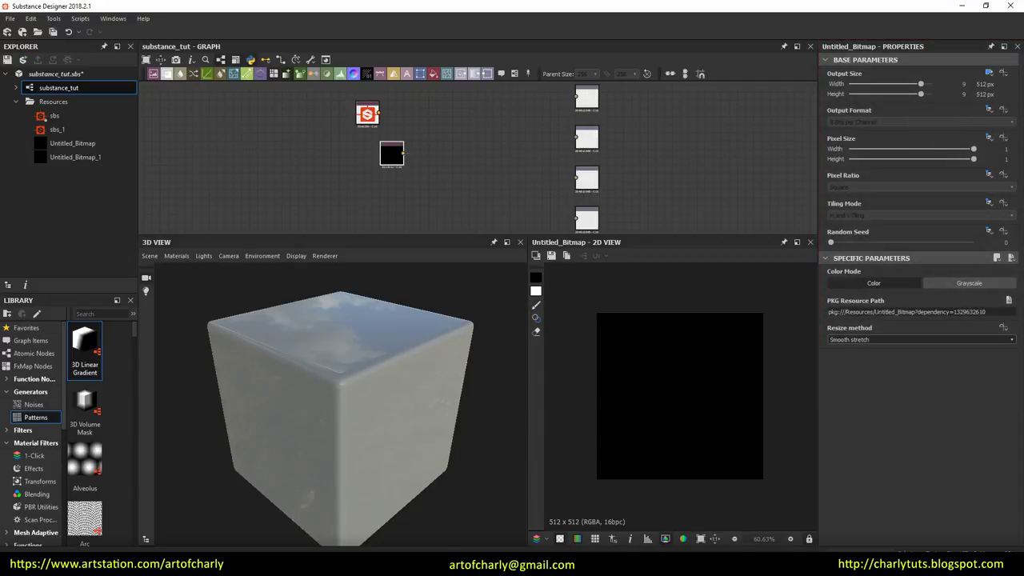
- Select the black Untitled_Bitmap node and float its 2D View enlarged on screen
{"action": "left_click", "coordinate": [367, 114]}
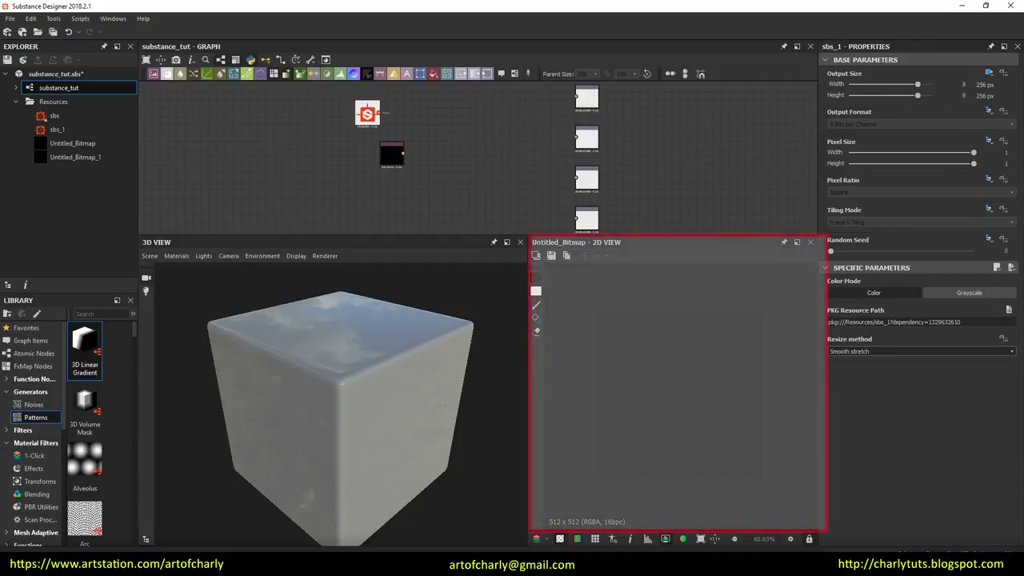
{"action": "left_click", "coordinate": [392, 154]}
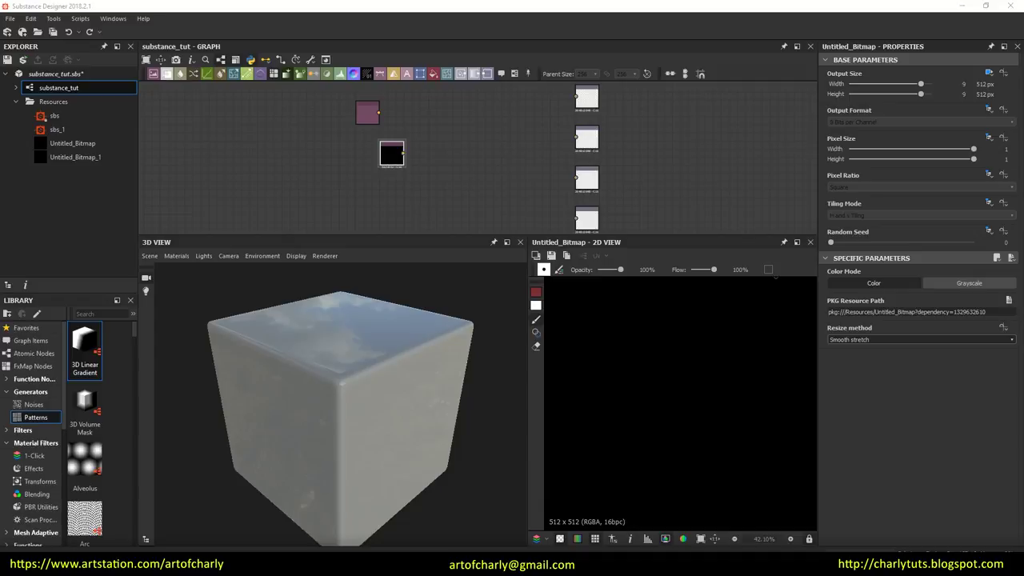
{"action": "left_click", "coordinate": [797, 241]}
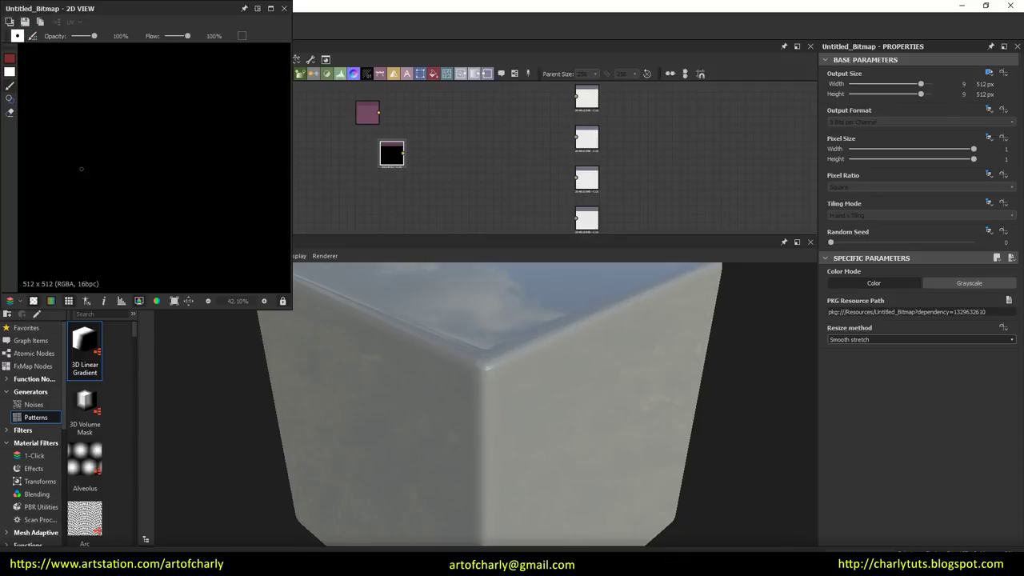
{"action": "mouse_move", "coordinate": [120, 8]}
{"action": "left_mouse_down"}
{"action": "mouse_move", "coordinate": [516, 162]}
{"action": "mouse_move", "coordinate": [1023, 162]}
{"action": "left_mouse_up"}
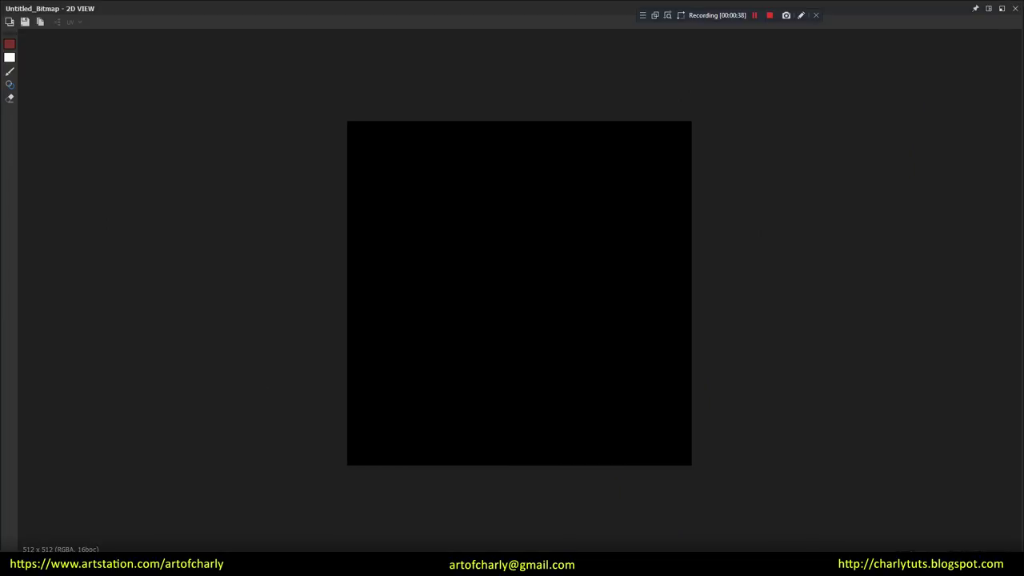
- Paint red and white test strokes with the brush, swapping colours with X, then undo them
{"action": "left_click", "coordinate": [10, 71]}
{"action": "left_click_drag", "start_coordinate": [526, 194], "coordinate": [528, 287]}
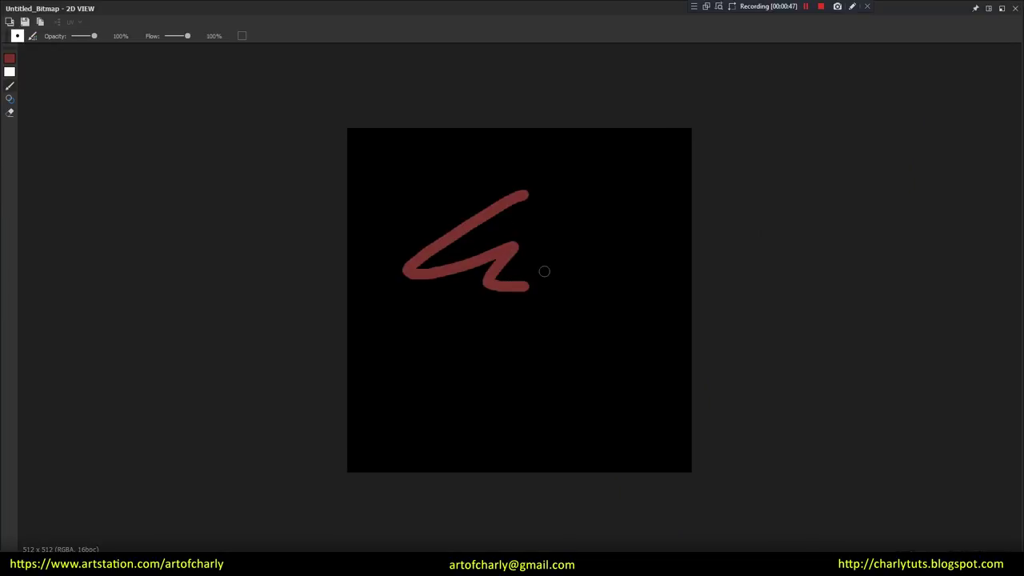
{"action": "key", "text": "ctrl+z"}
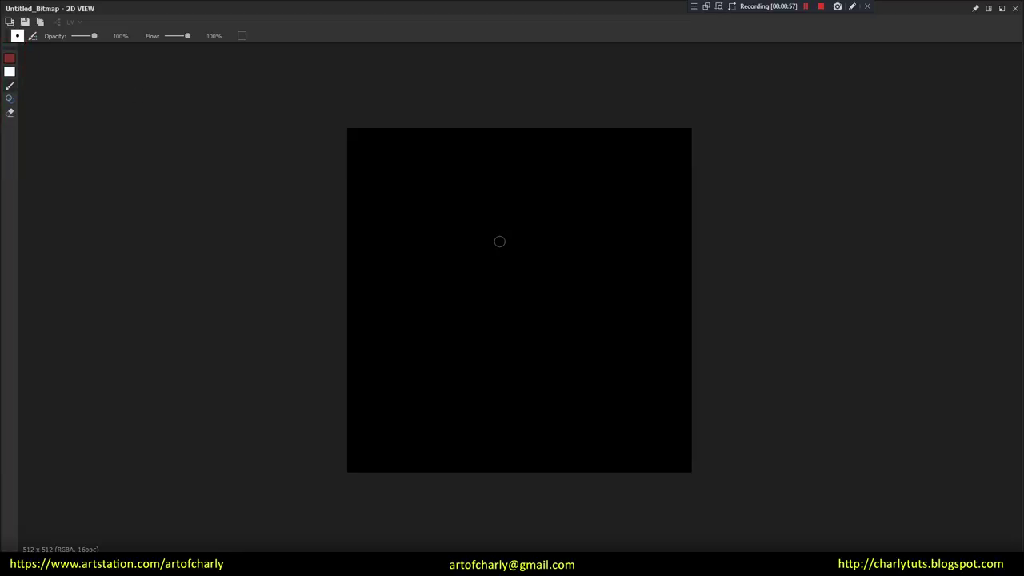
{"action": "key", "text": "x"}
{"action": "key", "text": "x"}
{"action": "key", "text": "x"}
{"action": "left_click_drag", "start_coordinate": [567, 160], "coordinate": [522, 260]}
{"action": "key", "text": "x"}
{"action": "left_click_drag", "start_coordinate": [570, 213], "coordinate": [539, 282]}
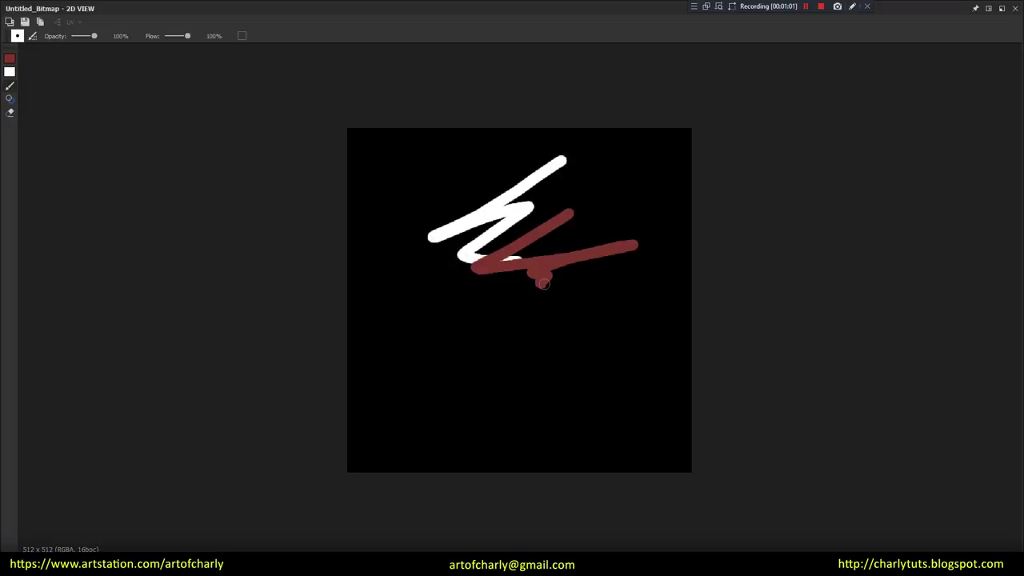
{"action": "key", "text": "ctrl+z"}
{"action": "key", "text": "ctrl+z"}
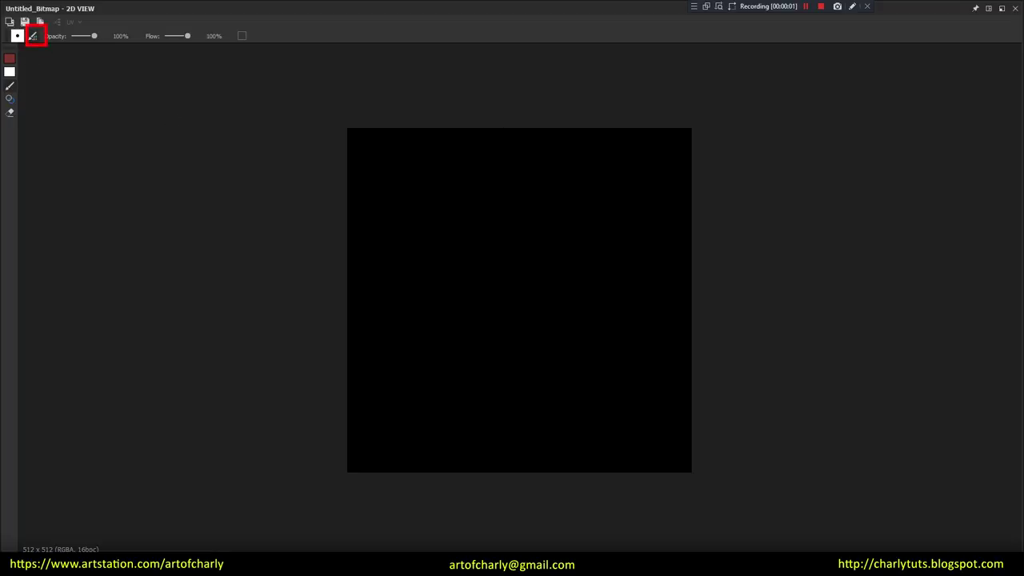
- In the Brush Editor, set both Size and Flow Control to Pen Pressure
{"action": "left_click", "coordinate": [33, 36]}
{"action": "left_click_drag", "start_coordinate": [512, 109], "coordinate": [196, 79]}
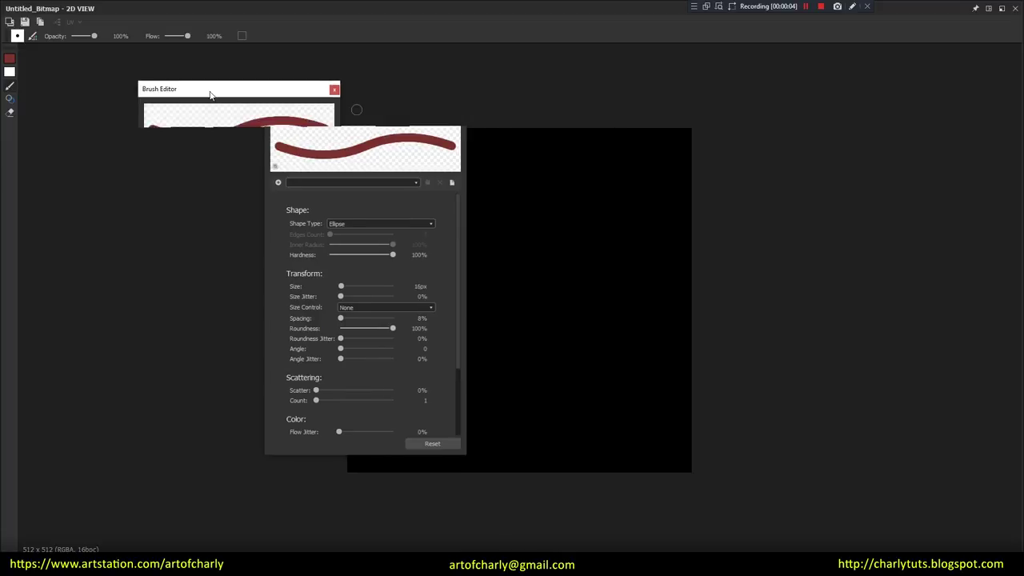
{"action": "left_click", "coordinate": [216, 281]}
{"action": "left_click", "coordinate": [192, 293]}
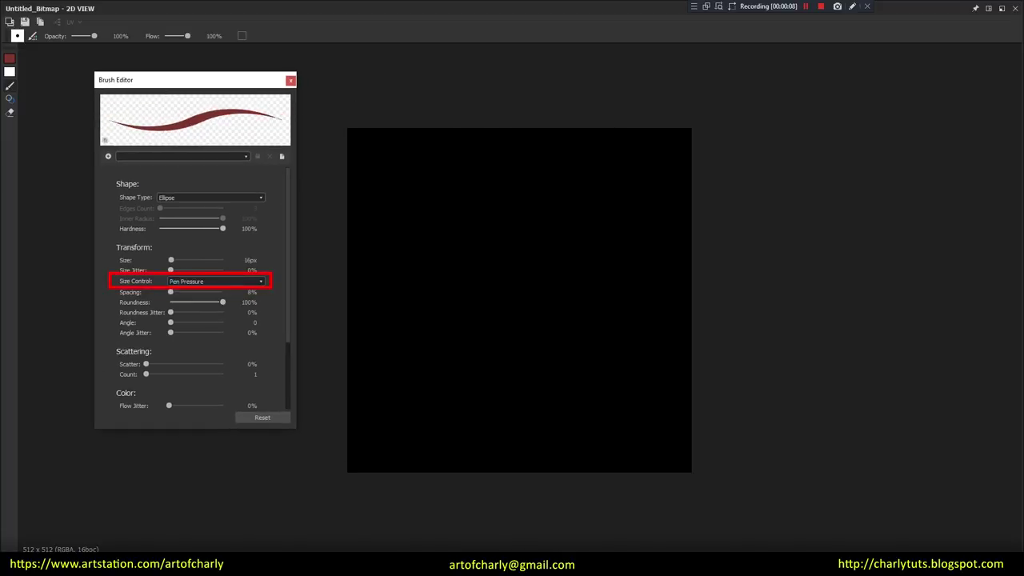
{"action": "scroll", "coordinate": [197, 288], "scroll_direction": "down", "scroll_amount": 3}
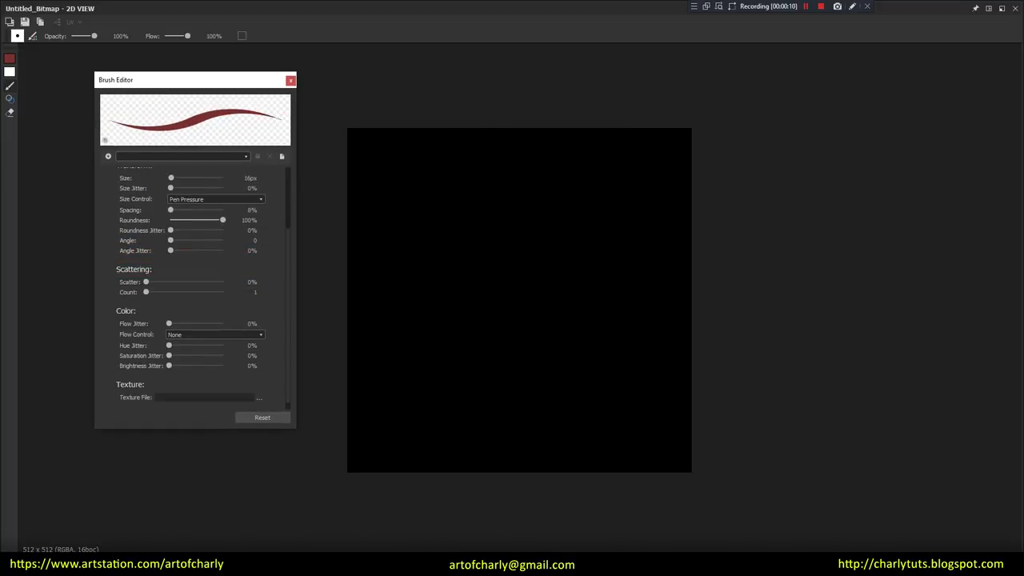
{"action": "scroll", "coordinate": [196, 288], "scroll_direction": "down", "scroll_amount": 1}
{"action": "left_click", "coordinate": [214, 326]}
{"action": "left_click", "coordinate": [192, 342]}
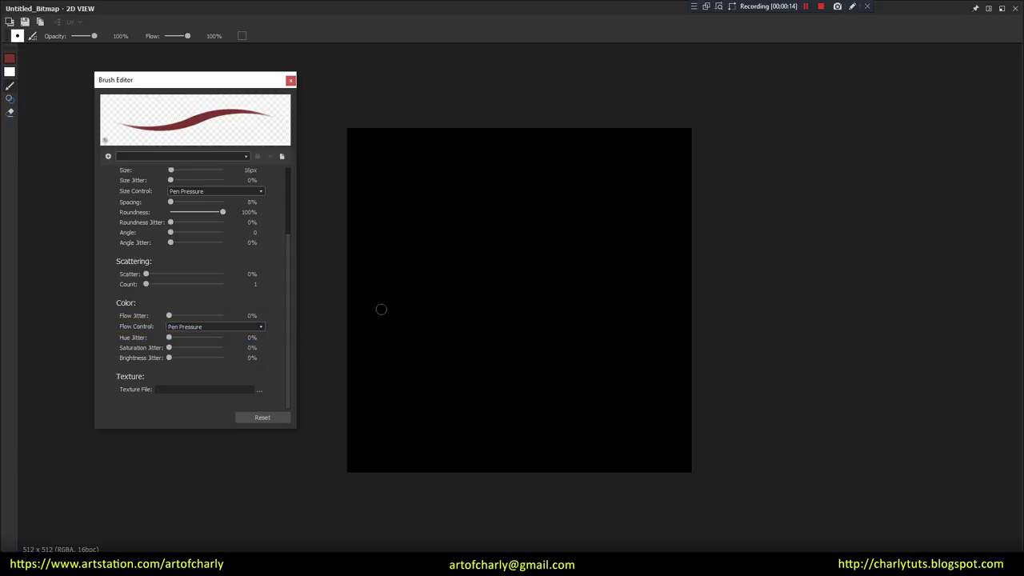
- Paint several tapered red strokes across the black canvas
{"action": "left_click_drag", "start_coordinate": [593, 168], "coordinate": [486, 250]}
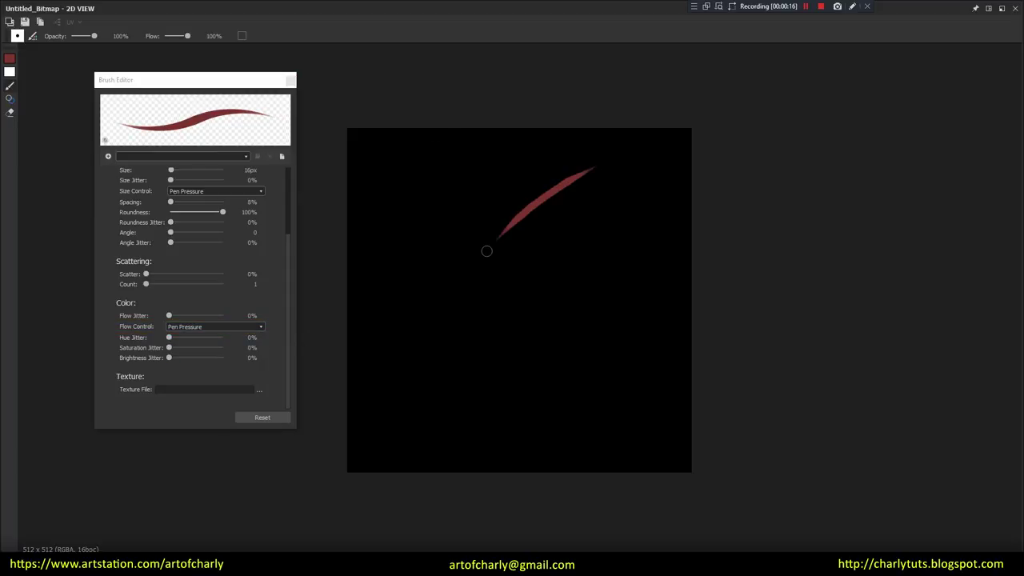
{"action": "left_click_drag", "start_coordinate": [620, 165], "coordinate": [458, 384]}
{"action": "mouse_move", "coordinate": [624, 186]}
{"action": "left_mouse_down"}
{"action": "mouse_move", "coordinate": [552, 261]}
{"action": "mouse_move", "coordinate": [536, 345]}
{"action": "mouse_move", "coordinate": [560, 343]}
{"action": "left_mouse_up"}
{"action": "left_click_drag", "start_coordinate": [581, 221], "coordinate": [589, 354]}
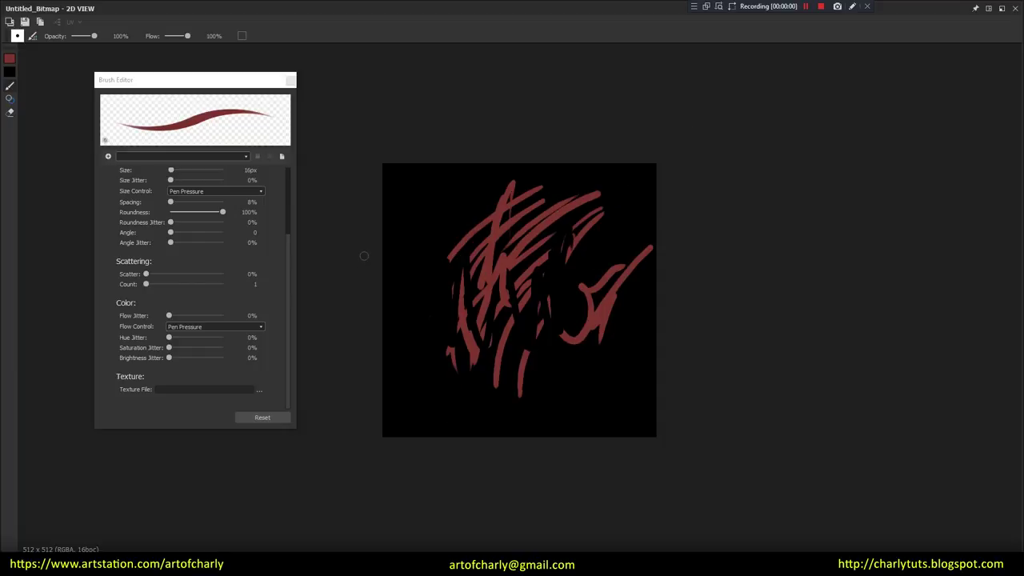
{"action": "scroll", "coordinate": [302, 259], "scroll_direction": "up", "scroll_amount": 3}
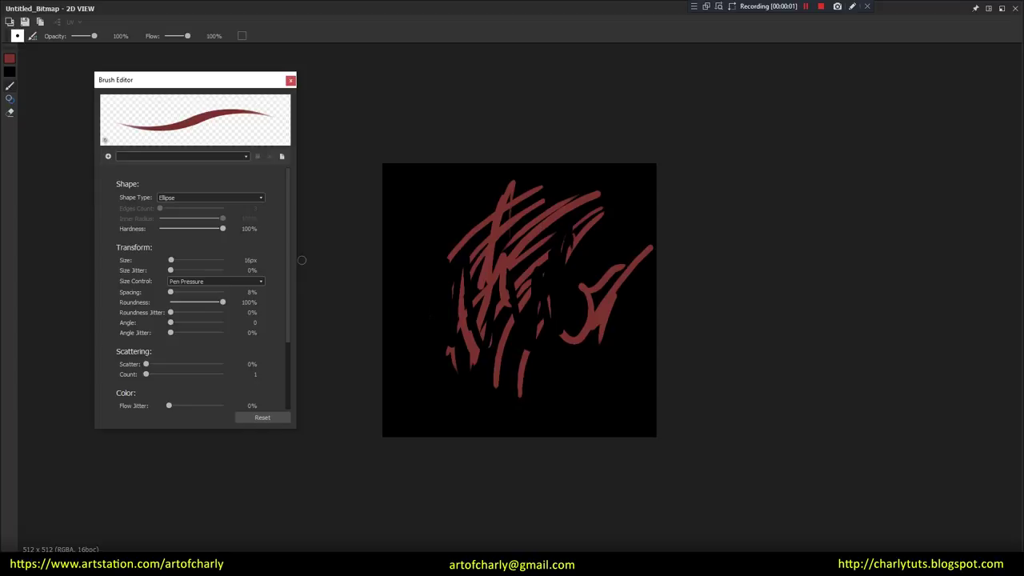
- Try Rectangle and Polygon brush tips with a zigzag stroke, then return to Ellipse
{"action": "left_click", "coordinate": [210, 197]}
{"action": "left_click", "coordinate": [184, 212]}
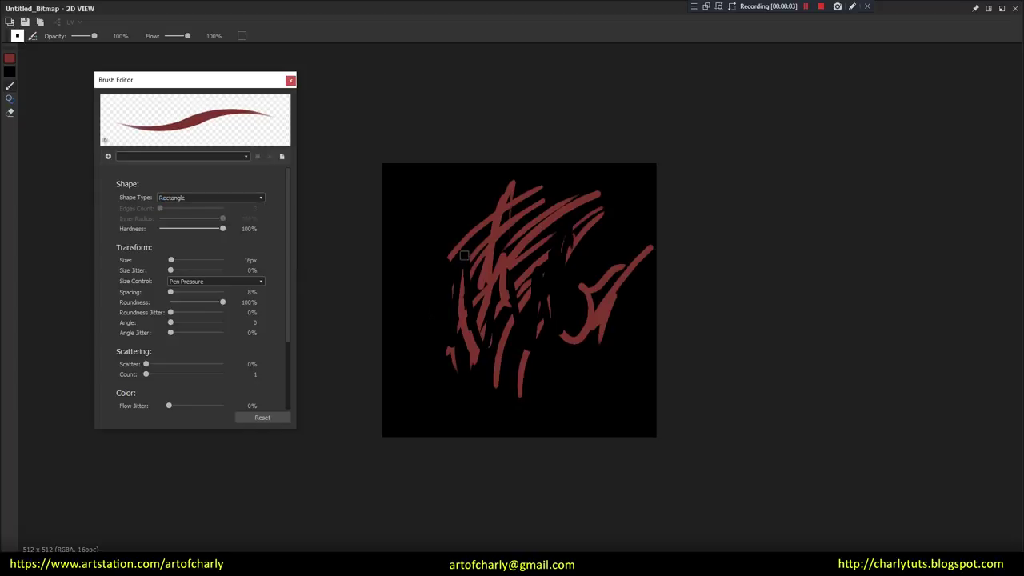
{"action": "left_click_drag", "start_coordinate": [464, 204], "coordinate": [437, 320]}
{"action": "left_click", "coordinate": [210, 197]}
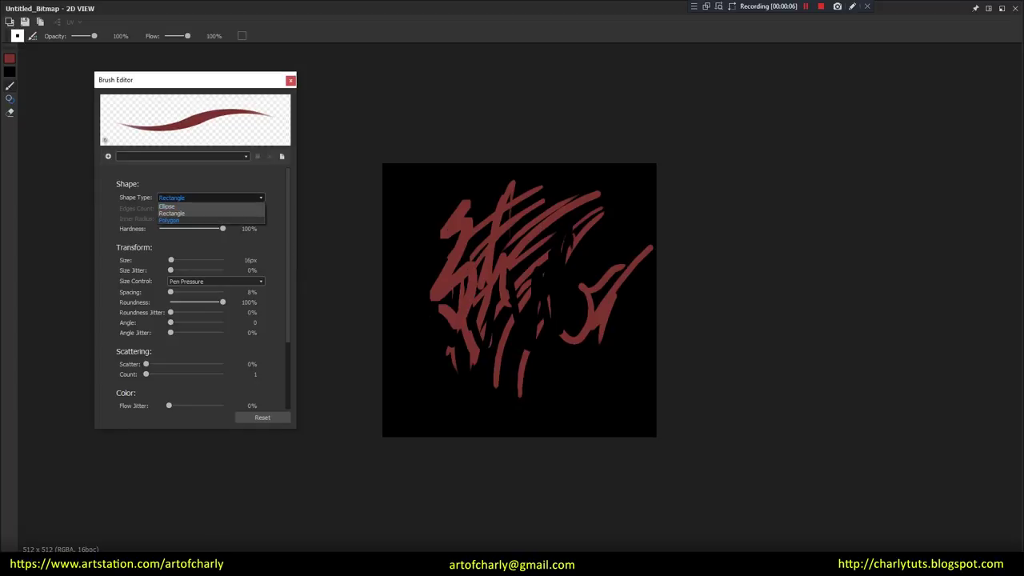
{"action": "left_click", "coordinate": [184, 207]}
{"action": "left_click", "coordinate": [210, 197]}
{"action": "left_click", "coordinate": [184, 202]}
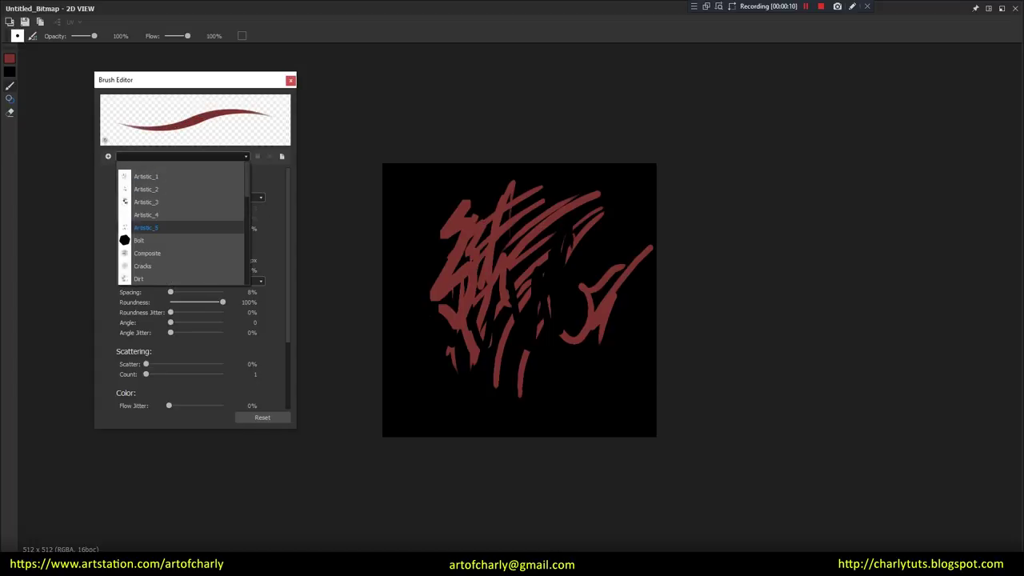
- Pick the Fingerprint brush preset and stamp three fingerprints on the canvas
{"action": "scroll", "coordinate": [182, 224], "scroll_direction": "down", "scroll_amount": 1}
{"action": "scroll", "coordinate": [182, 225], "scroll_direction": "down", "scroll_amount": 2}
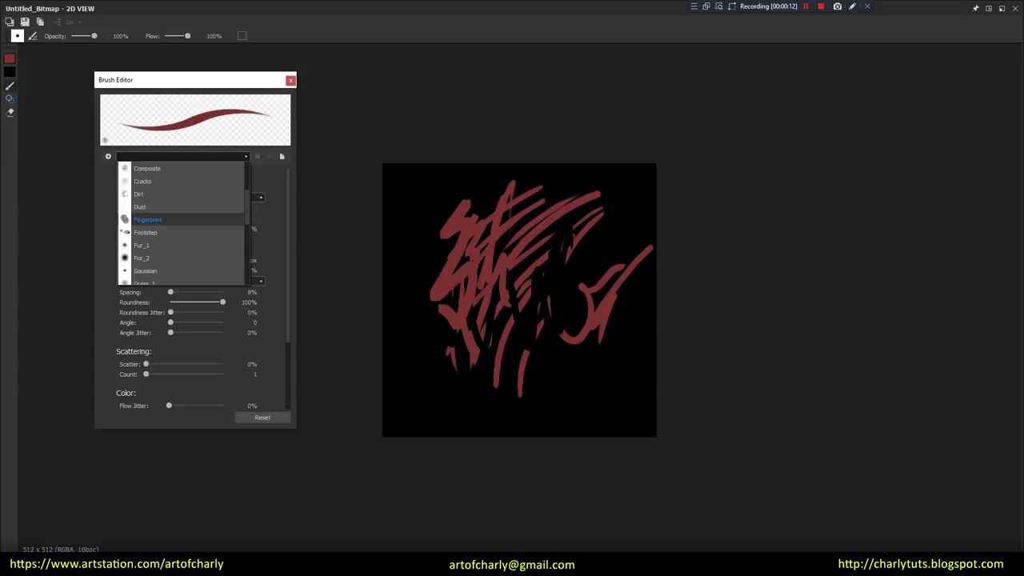
{"action": "left_click", "coordinate": [183, 206]}
{"action": "left_click", "coordinate": [489, 214]}
{"action": "left_click", "coordinate": [467, 373]}
{"action": "left_click", "coordinate": [545, 313]}
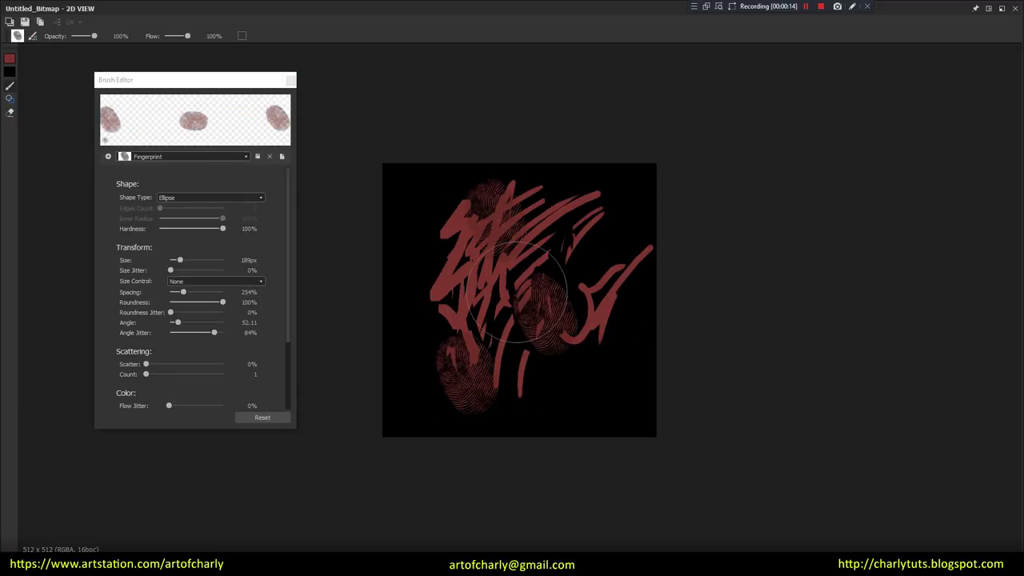
- Use the Artistic_1 preset with 72% size jitter and 536% spacing for textured strokes and dabs
{"action": "left_click", "coordinate": [182, 156]}
{"action": "scroll", "coordinate": [182, 208], "scroll_direction": "up", "scroll_amount": 3}
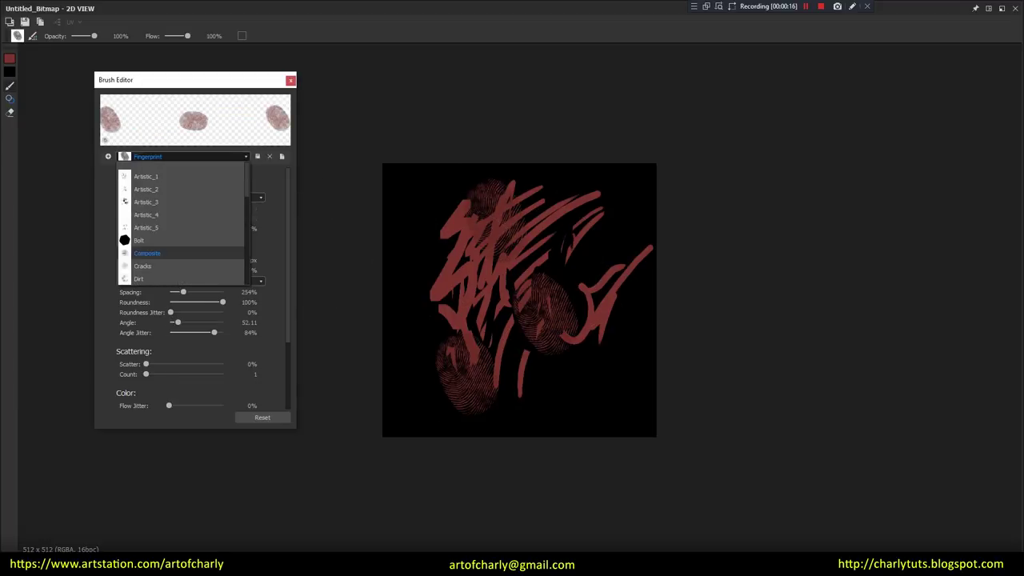
{"action": "left_click", "coordinate": [160, 169]}
{"action": "mouse_move", "coordinate": [596, 214]}
{"action": "left_mouse_down"}
{"action": "mouse_move", "coordinate": [554, 256]}
{"action": "mouse_move", "coordinate": [517, 267]}
{"action": "left_mouse_up"}
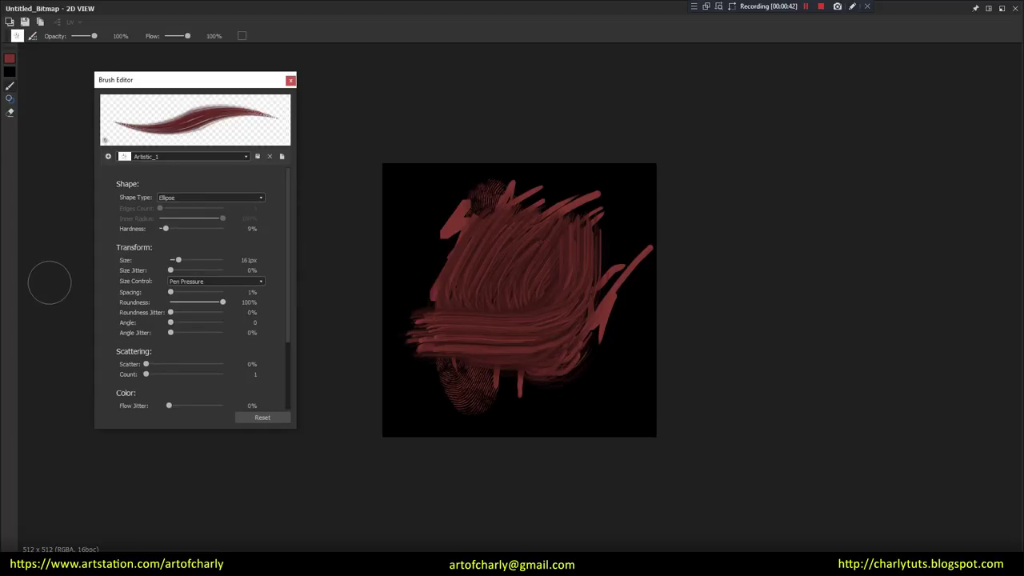
{"action": "left_click_drag", "start_coordinate": [171, 271], "coordinate": [208, 271]}
{"action": "mouse_move", "coordinate": [496, 228]}
{"action": "left_mouse_down"}
{"action": "mouse_move", "coordinate": [443, 173]}
{"action": "mouse_move", "coordinate": [501, 308]}
{"action": "left_mouse_up"}
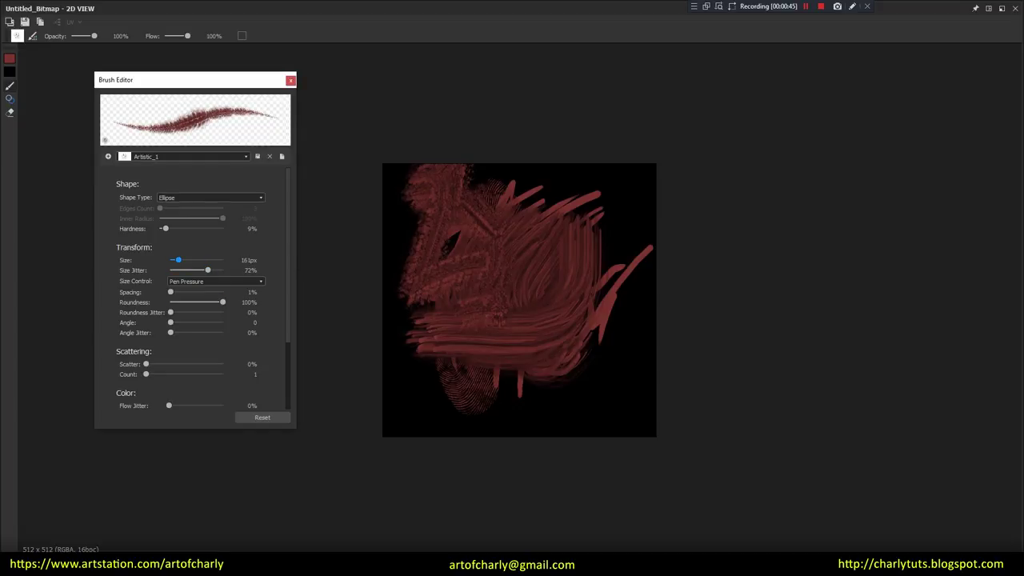
{"action": "left_click_drag", "start_coordinate": [171, 292], "coordinate": [198, 292]}
{"action": "left_click_drag", "start_coordinate": [521, 236], "coordinate": [480, 384]}
{"action": "left_click_drag", "start_coordinate": [604, 374], "coordinate": [572, 183]}
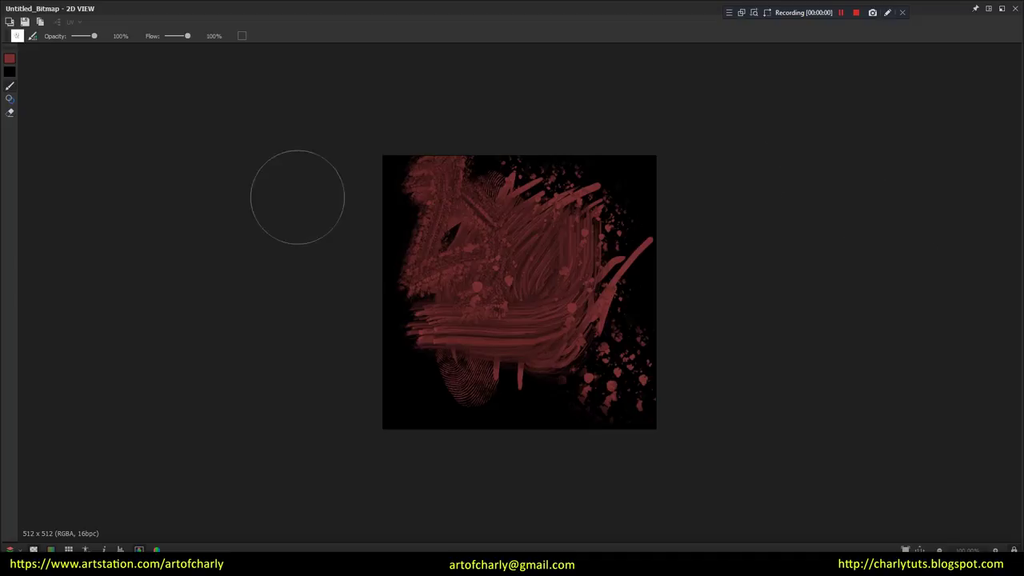
- Set a tiling mode for painting and test green horizontal and vertical strokes, then undo them
{"action": "left_click", "coordinate": [242, 35]}
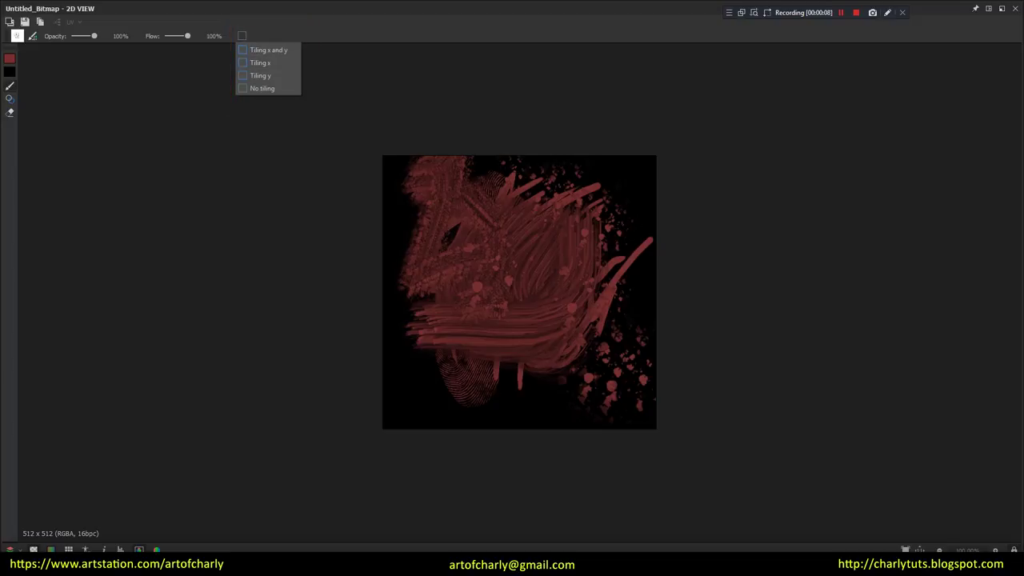
{"action": "left_click", "coordinate": [718, 236]}
{"action": "left_click", "coordinate": [242, 35]}
{"action": "left_click", "coordinate": [255, 87]}
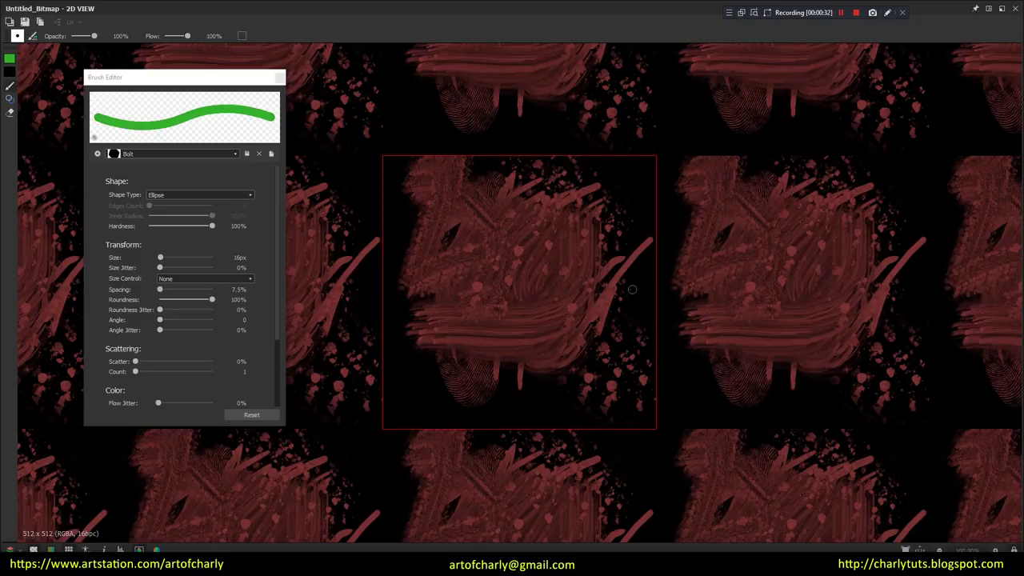
{"action": "left_click_drag", "start_coordinate": [486, 279], "coordinate": [655, 286]}
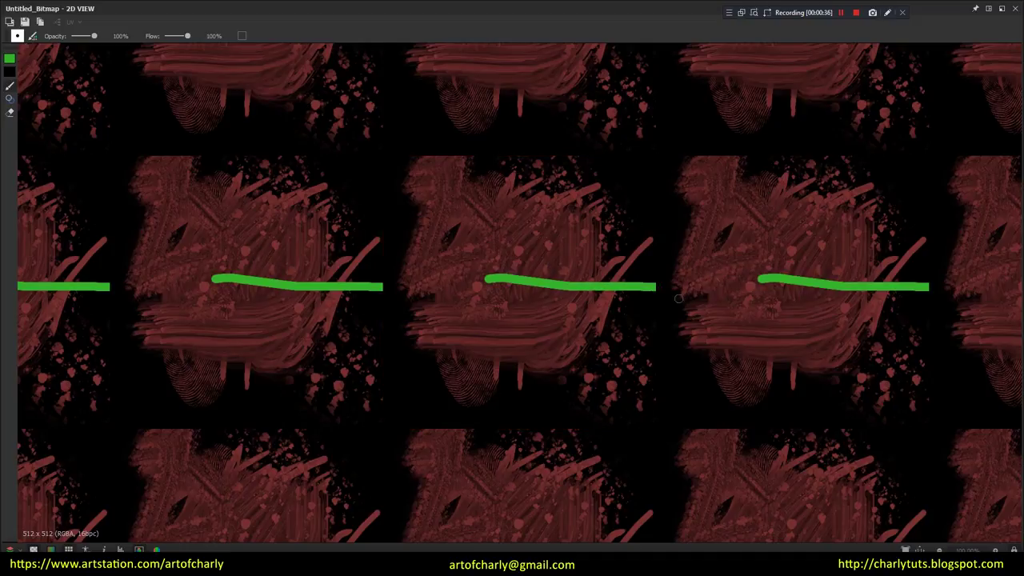
{"action": "left_click_drag", "start_coordinate": [533, 242], "coordinate": [530, 159]}
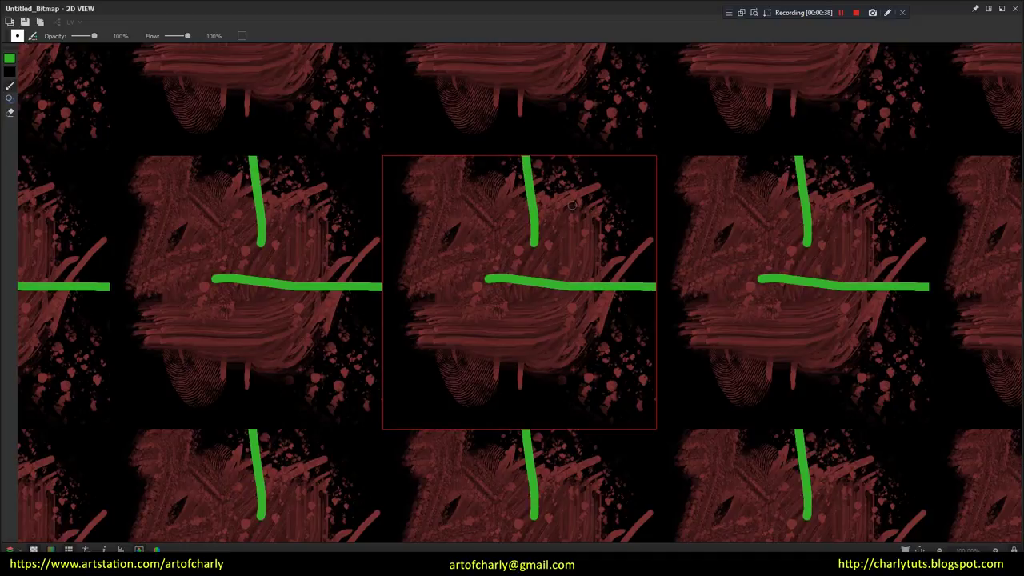
{"action": "key", "text": "ctrl+z"}
{"action": "key", "text": "ctrl+z"}
- Change the tiling mode and try green strokes wrapping past the tile edge, undoing each
{"action": "left_click", "coordinate": [242, 35]}
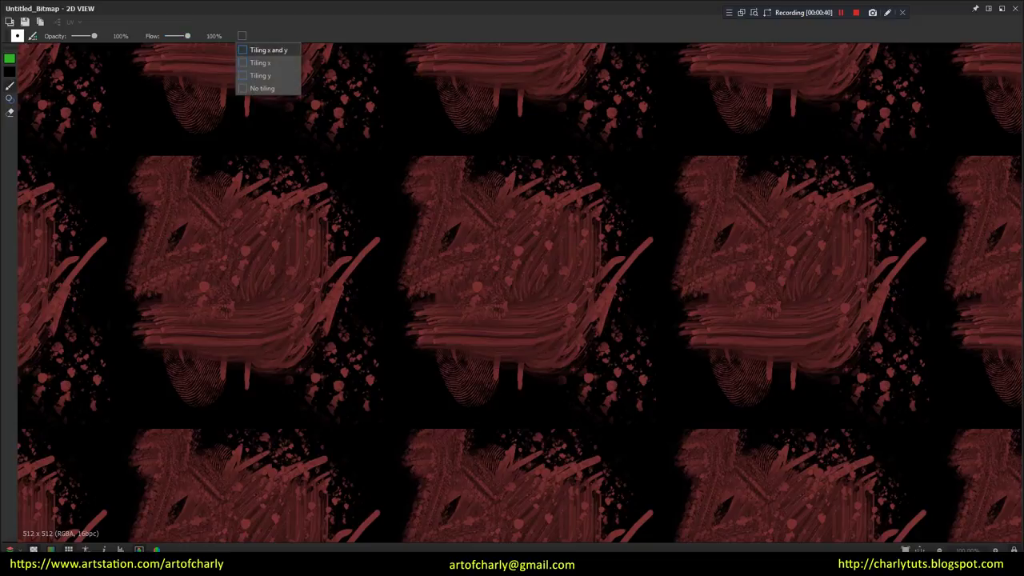
{"action": "left_click", "coordinate": [264, 63]}
{"action": "left_click_drag", "start_coordinate": [501, 289], "coordinate": [720, 282]}
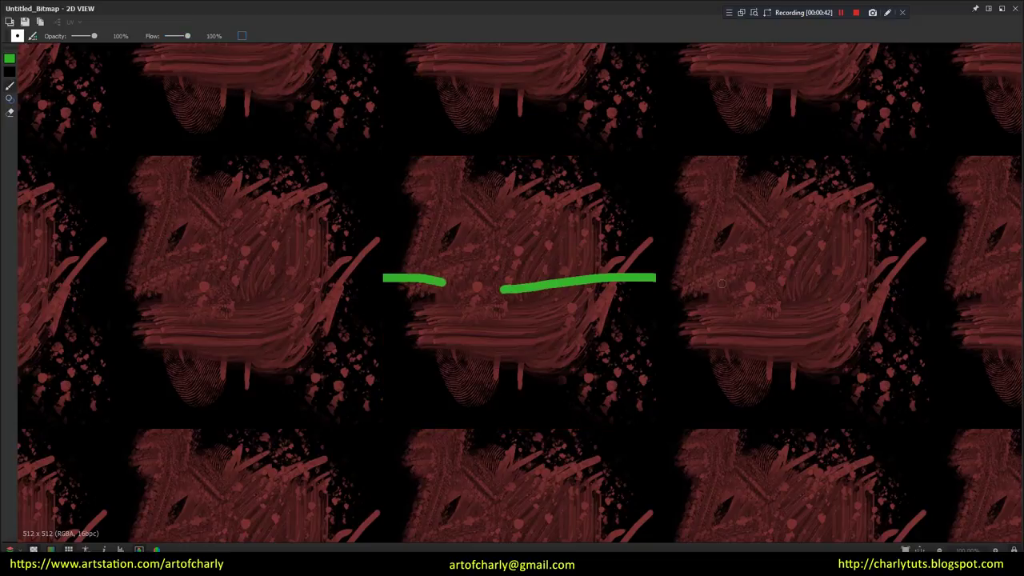
{"action": "key", "text": "ctrl+z"}
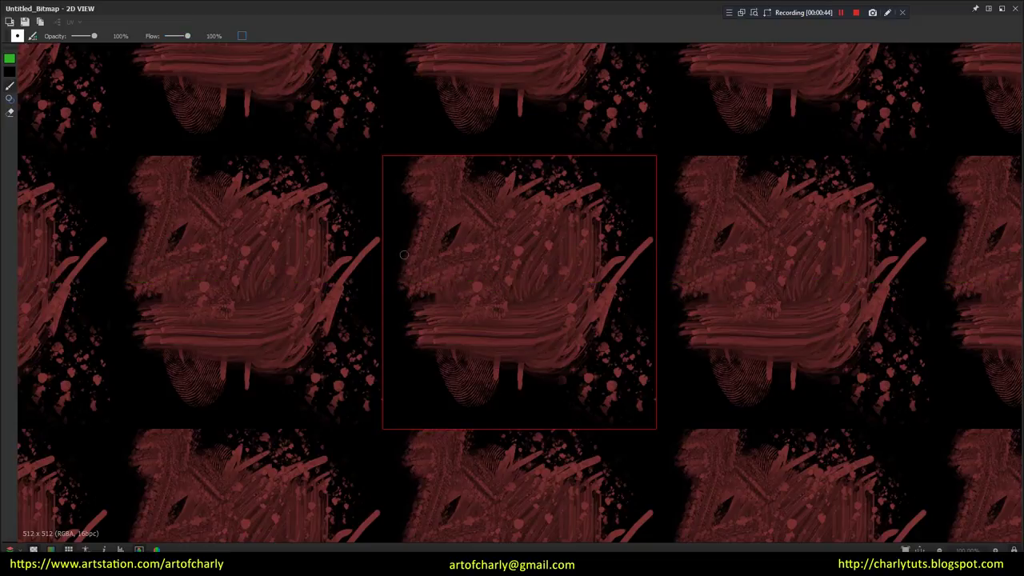
{"action": "left_click_drag", "start_coordinate": [472, 258], "coordinate": [704, 253]}
{"action": "key", "text": "ctrl+z"}
- Paint several tiled horizontal and branching green strokes, then undo the latest ones
{"action": "left_click_drag", "start_coordinate": [472, 324], "coordinate": [713, 319]}
{"action": "left_click_drag", "start_coordinate": [530, 244], "coordinate": [767, 233]}
{"action": "left_click_drag", "start_coordinate": [567, 197], "coordinate": [735, 189]}
{"action": "mouse_move", "coordinate": [606, 213]}
{"action": "left_mouse_down"}
{"action": "mouse_move", "coordinate": [730, 260]}
{"action": "mouse_move", "coordinate": [646, 281]}
{"action": "left_mouse_up"}
{"action": "left_click_drag", "start_coordinate": [664, 319], "coordinate": [616, 357]}
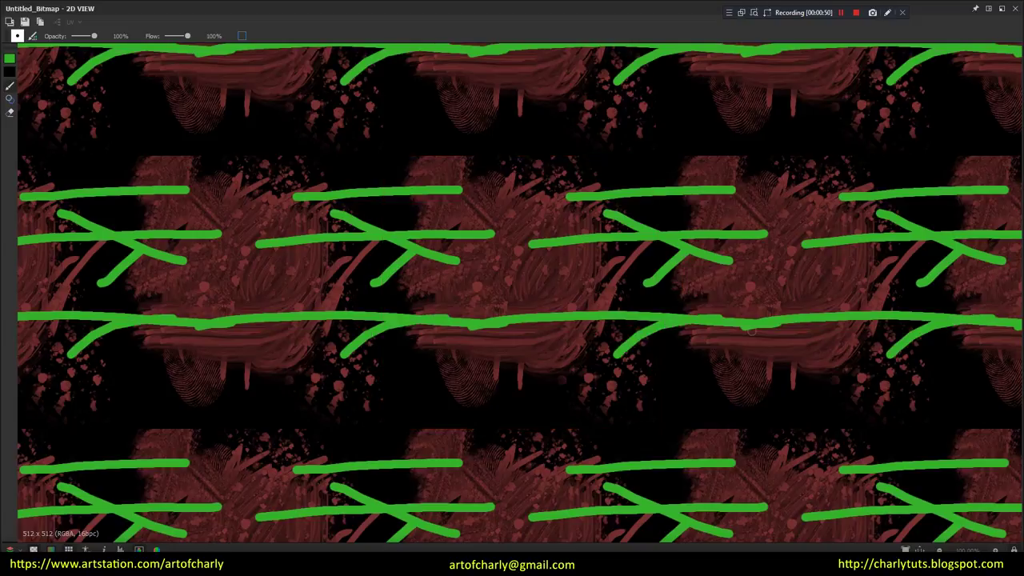
{"action": "key", "text": "ctrl+z"}
{"action": "key", "text": "ctrl+z"}
{"action": "key", "text": "ctrl+z"}
{"action": "key", "text": "ctrl+z"}
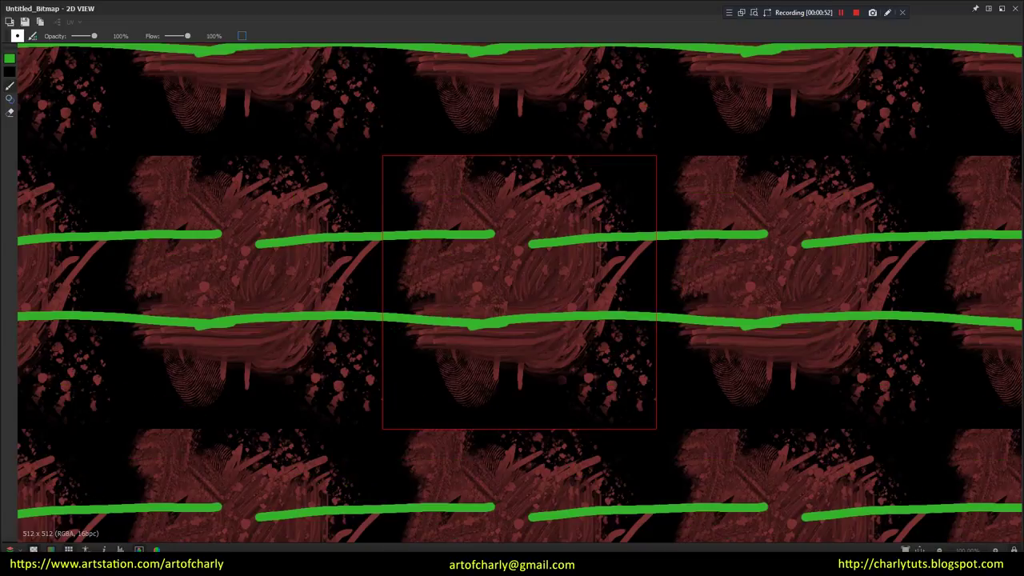
{"action": "key", "text": "ctrl+z"}
{"action": "key", "text": "ctrl+z"}
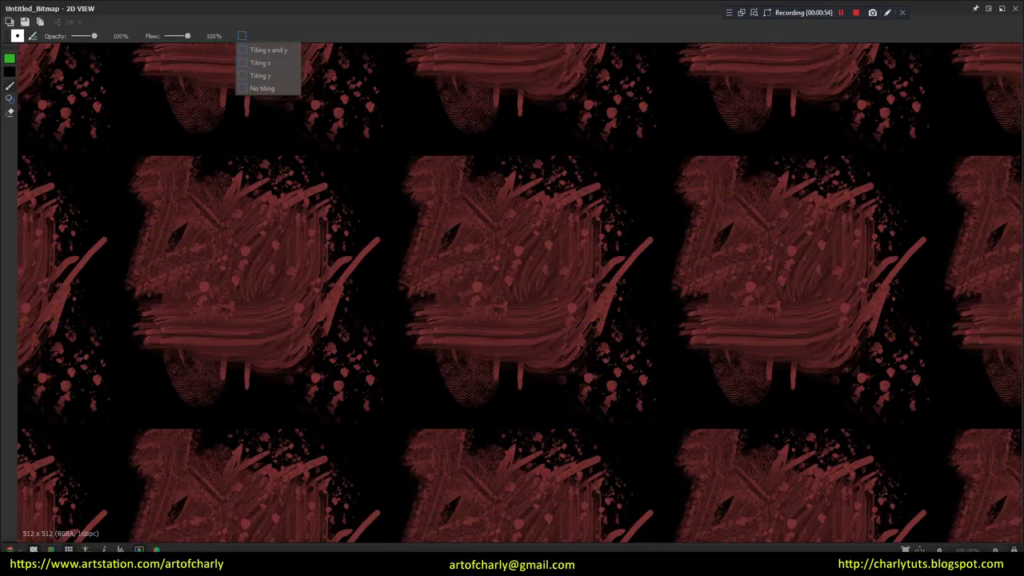
- Try green horizontal strokes, arcs, hooks and loops around the tile edges, undoing them
{"action": "left_click_drag", "start_coordinate": [481, 268], "coordinate": [918, 266]}
{"action": "key", "text": "ctrl+z"}
{"action": "mouse_move", "coordinate": [525, 206]}
{"action": "left_mouse_down"}
{"action": "mouse_move", "coordinate": [538, 336]}
{"action": "mouse_move", "coordinate": [558, 119]}
{"action": "mouse_move", "coordinate": [604, 184]}
{"action": "left_mouse_up"}
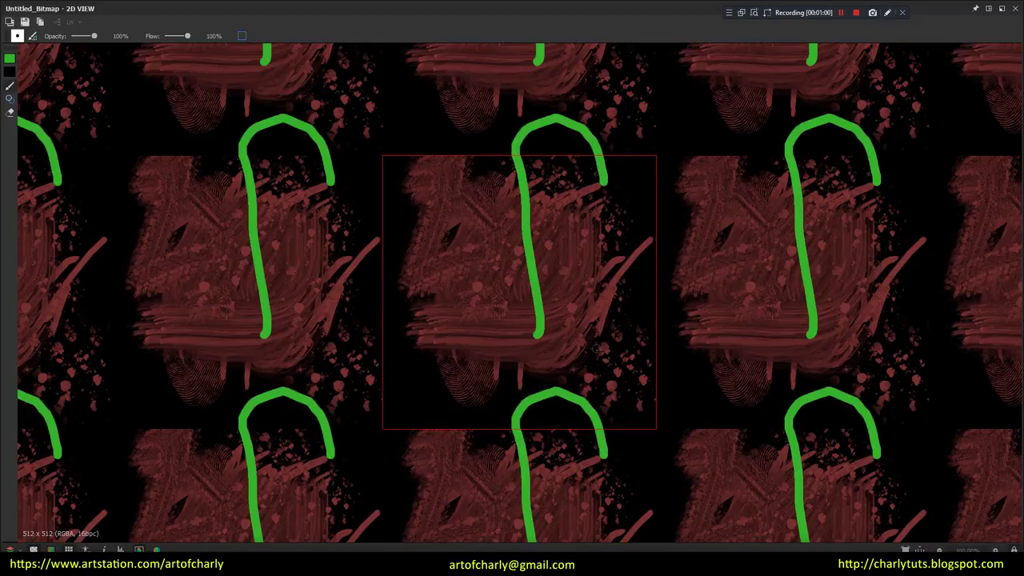
{"action": "left_click_drag", "start_coordinate": [599, 346], "coordinate": [658, 304]}
{"action": "left_click_drag", "start_coordinate": [628, 366], "coordinate": [658, 375]}
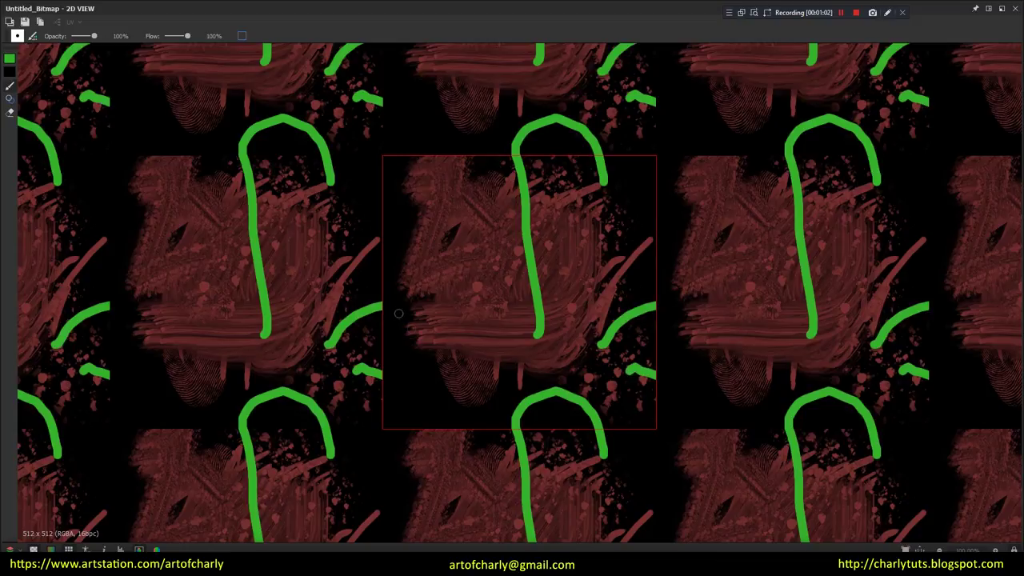
{"action": "key", "text": "ctrl+z"}
{"action": "key", "text": "ctrl+z"}
{"action": "mouse_move", "coordinate": [463, 215]}
{"action": "left_mouse_down"}
{"action": "mouse_move", "coordinate": [453, 116]}
{"action": "mouse_move", "coordinate": [440, 102]}
{"action": "left_mouse_up"}
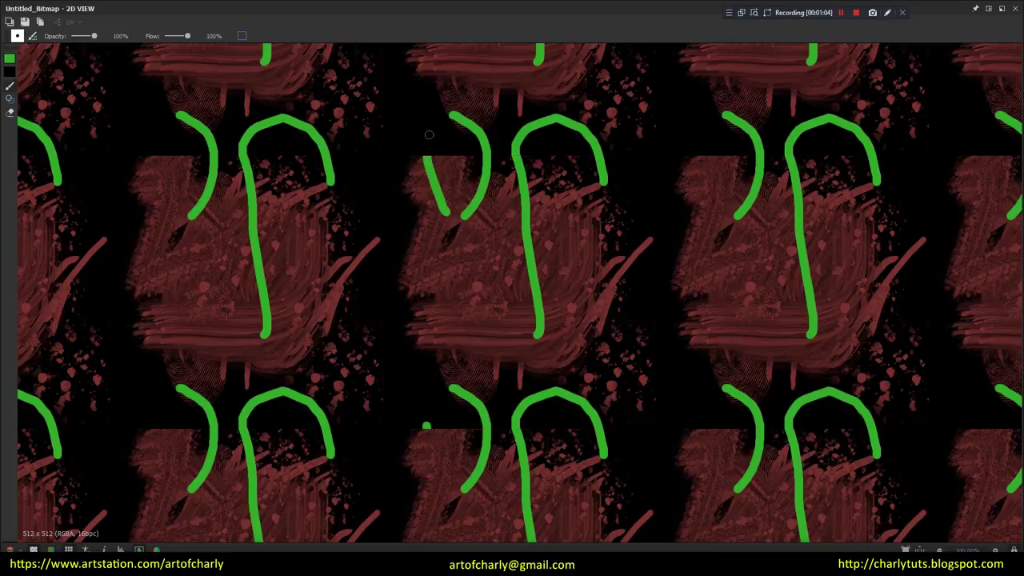
{"action": "left_click_drag", "start_coordinate": [460, 338], "coordinate": [396, 280]}
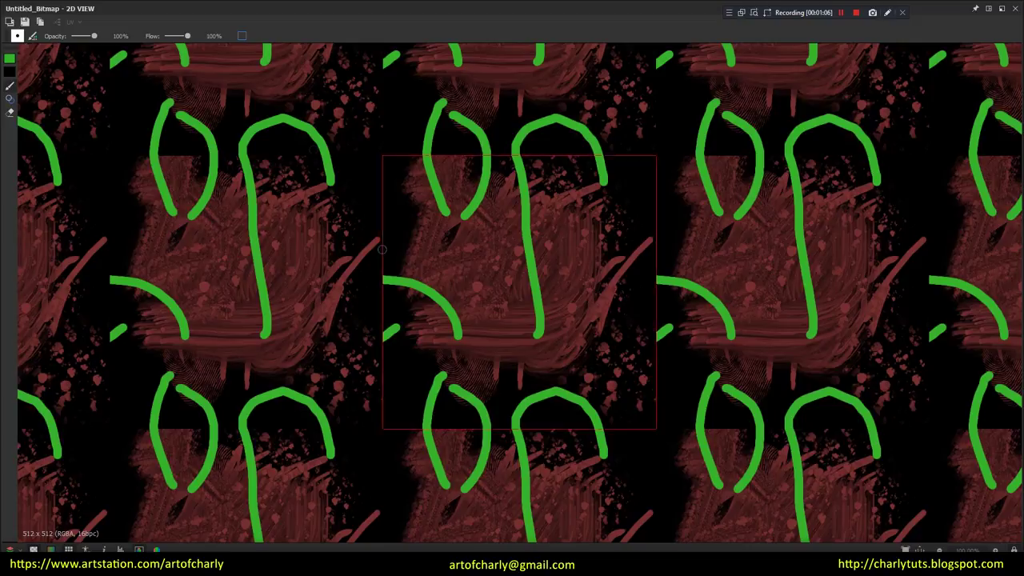
{"action": "key", "text": "ctrl+z"}
{"action": "key", "text": "ctrl+z"}
{"action": "key", "text": "ctrl+z"}
{"action": "key", "text": "ctrl+z"}
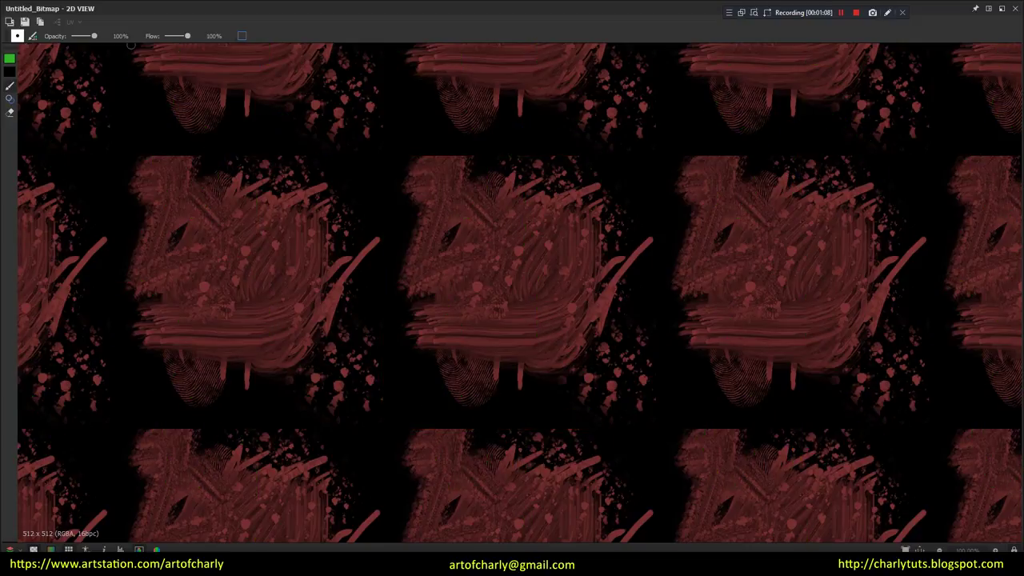
- Paint a horizontal green stroke with a downward hook and loop near the tile centre, undoing the last stroke
{"action": "left_click_drag", "start_coordinate": [384, 264], "coordinate": [655, 265]}
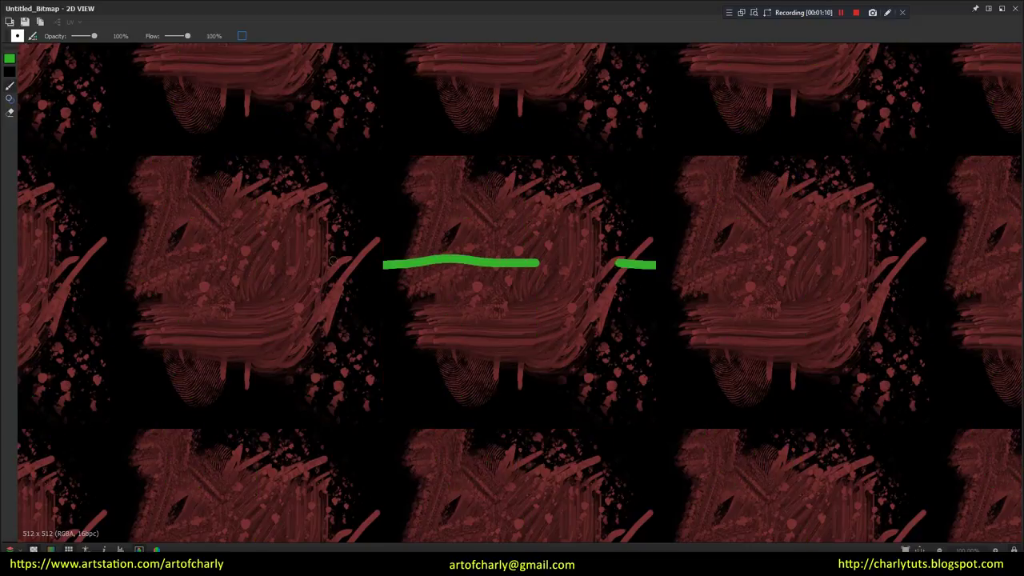
{"action": "left_click_drag", "start_coordinate": [539, 262], "coordinate": [463, 338]}
{"action": "left_click_drag", "start_coordinate": [470, 216], "coordinate": [477, 197]}
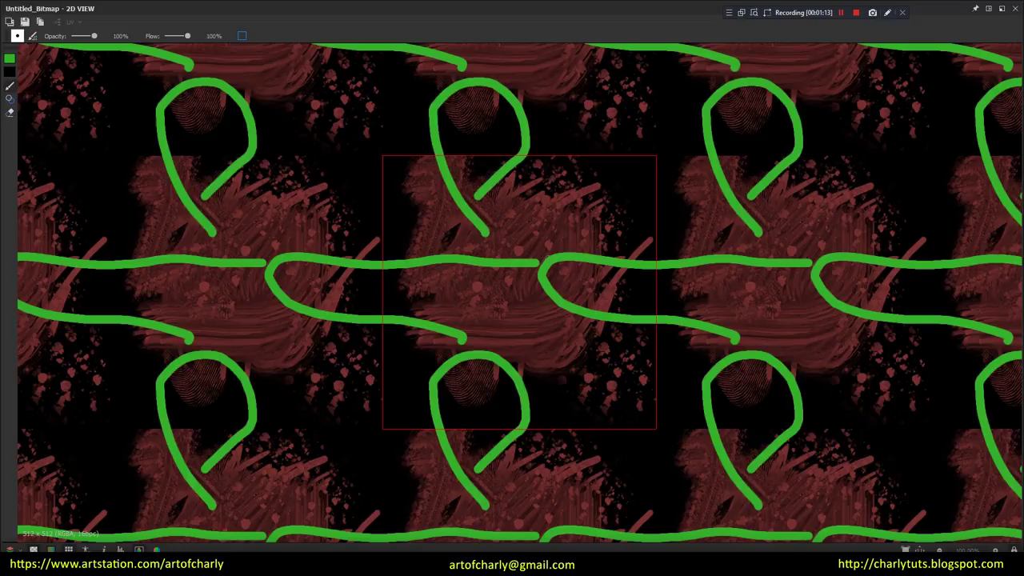
{"action": "mouse_move", "coordinate": [444, 187]}
{"action": "left_mouse_down"}
{"action": "mouse_move", "coordinate": [401, 244]}
{"action": "mouse_move", "coordinate": [560, 240]}
{"action": "left_mouse_up"}
{"action": "left_click_drag", "start_coordinate": [532, 288], "coordinate": [592, 316]}
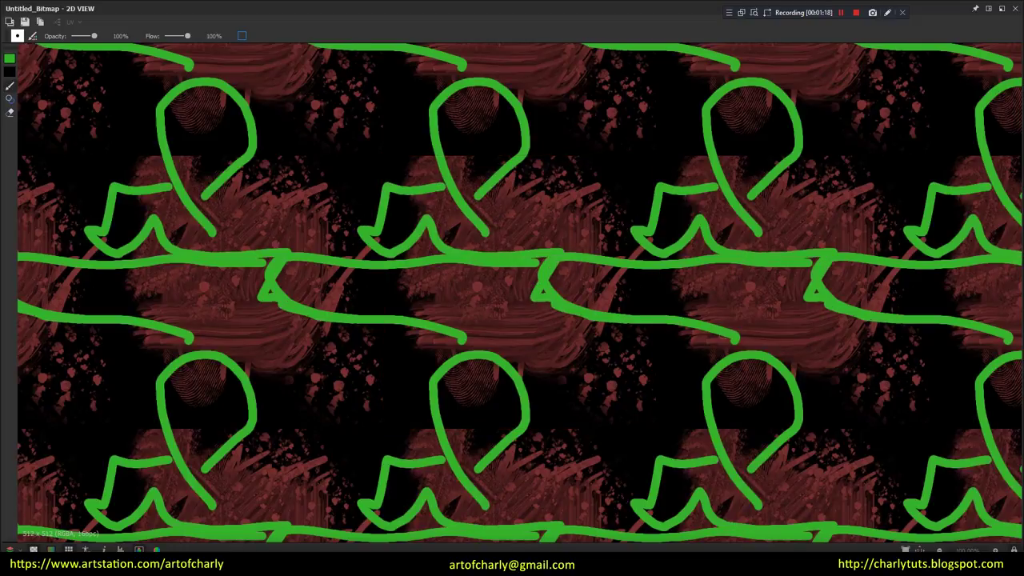
{"action": "key", "text": "ctrl+z"}
{"action": "key", "text": "ctrl+z"}
{"action": "key", "text": "ctrl+z"}
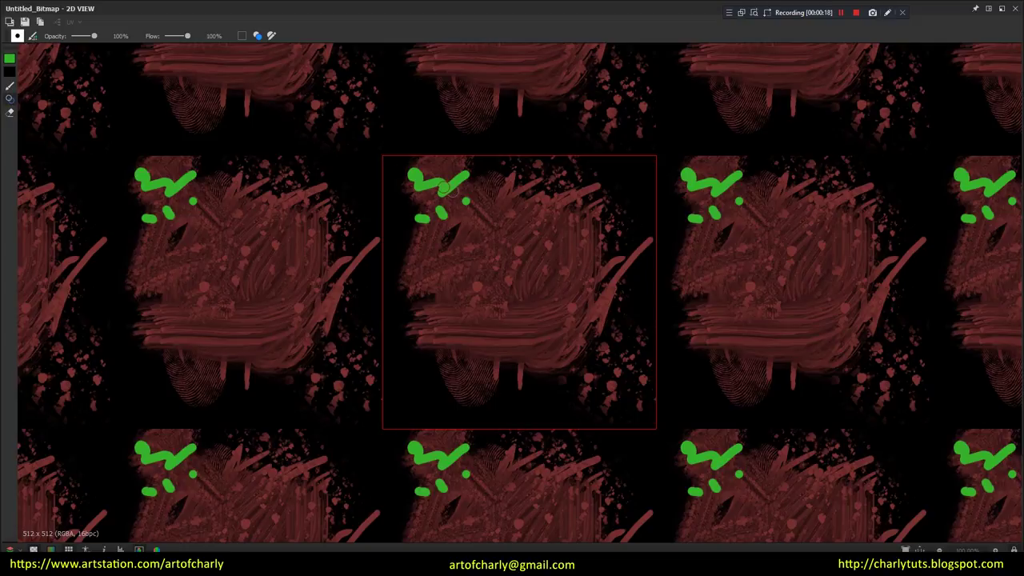
- Paint a second green zigzag, a small stroke, and a hooked stroke with a dot at the tile's right
{"action": "scroll", "coordinate": [446, 188], "scroll_direction": "up", "scroll_amount": 2}
{"action": "scroll", "coordinate": [433, 168], "scroll_direction": "up", "scroll_amount": 2}
{"action": "scroll", "coordinate": [408, 144], "scroll_direction": "up", "scroll_amount": 2}
{"action": "scroll", "coordinate": [397, 126], "scroll_direction": "up", "scroll_amount": 2}
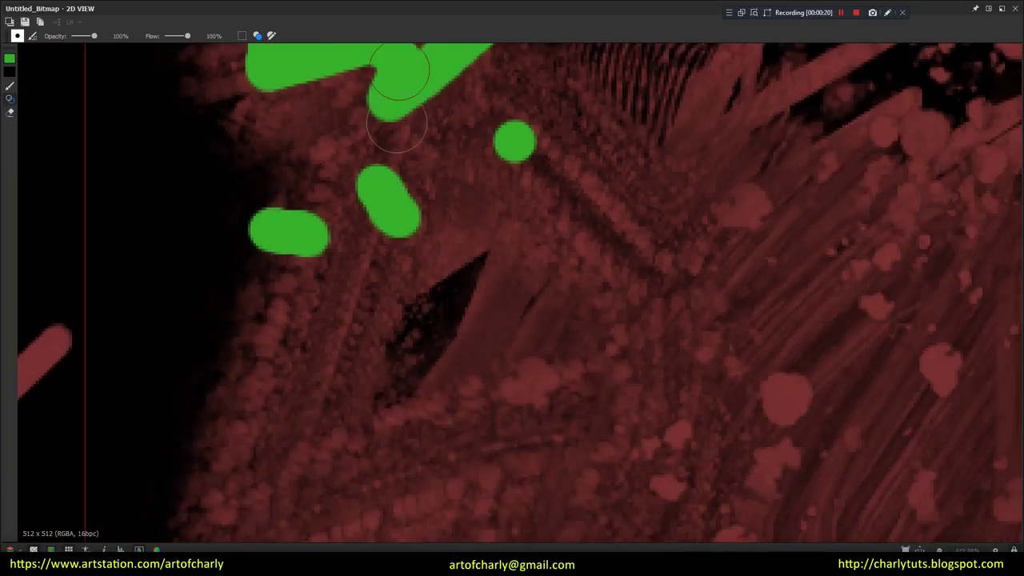
{"action": "scroll", "coordinate": [398, 72], "scroll_direction": "down", "scroll_amount": 1}
{"action": "left_click_drag", "start_coordinate": [678, 284], "coordinate": [676, 328]}
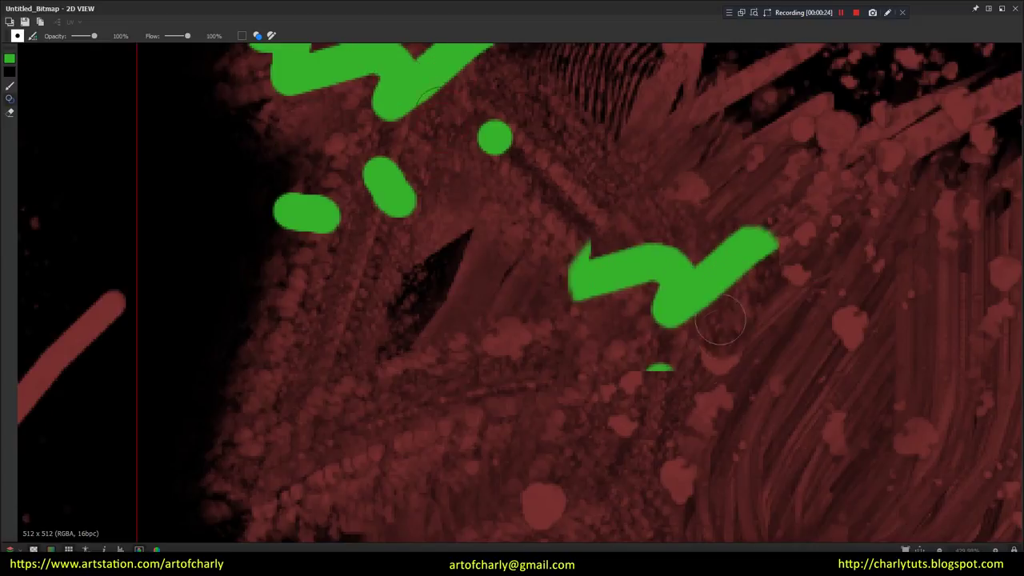
{"action": "left_click_drag", "start_coordinate": [661, 368], "coordinate": [692, 402]}
{"action": "left_click_drag", "start_coordinate": [980, 212], "coordinate": [910, 165]}
{"action": "scroll", "coordinate": [613, 214], "scroll_direction": "down", "scroll_amount": 3}
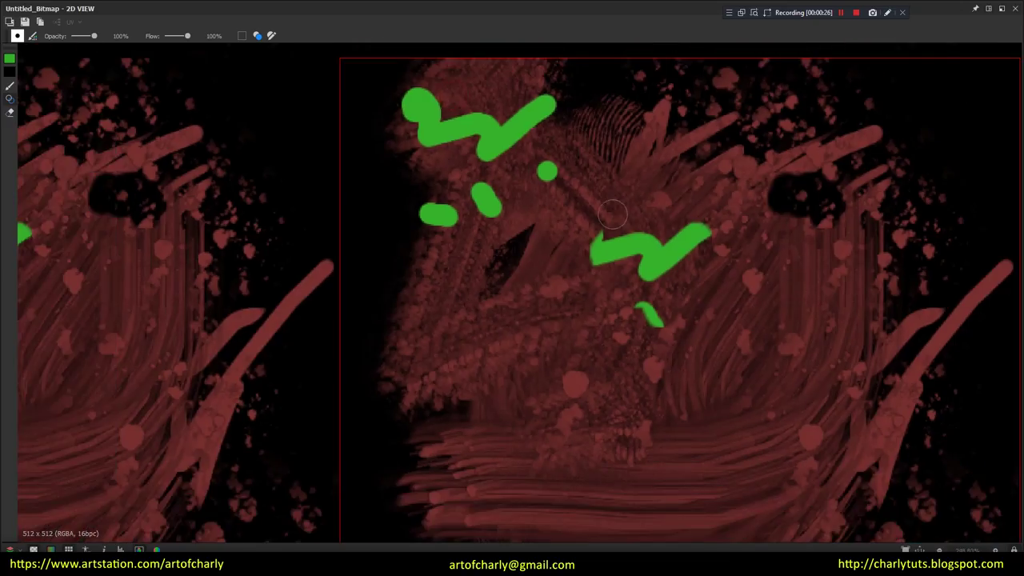
{"action": "left_click_drag", "start_coordinate": [774, 178], "coordinate": [824, 194]}
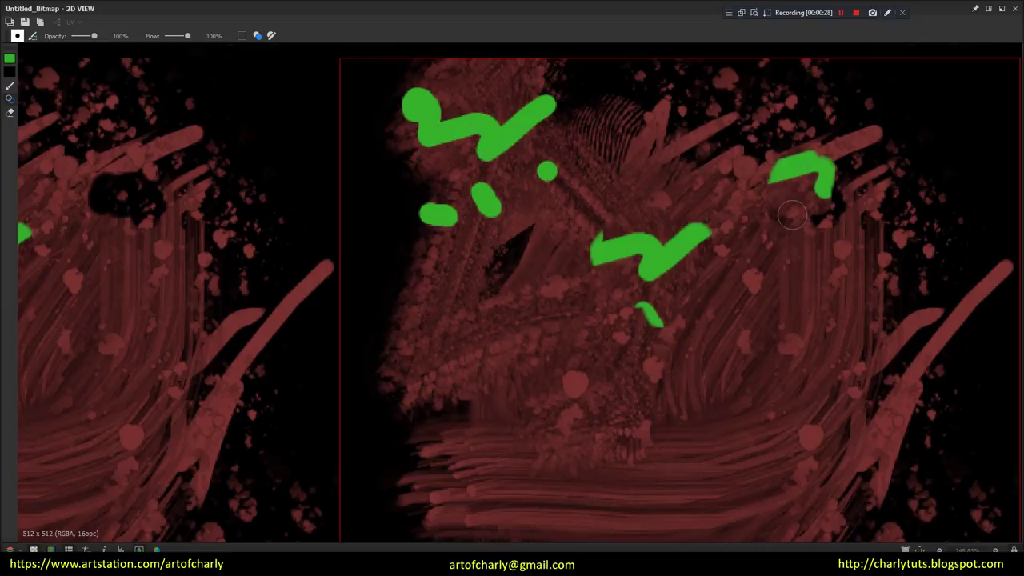
{"action": "left_click", "coordinate": [820, 231]}
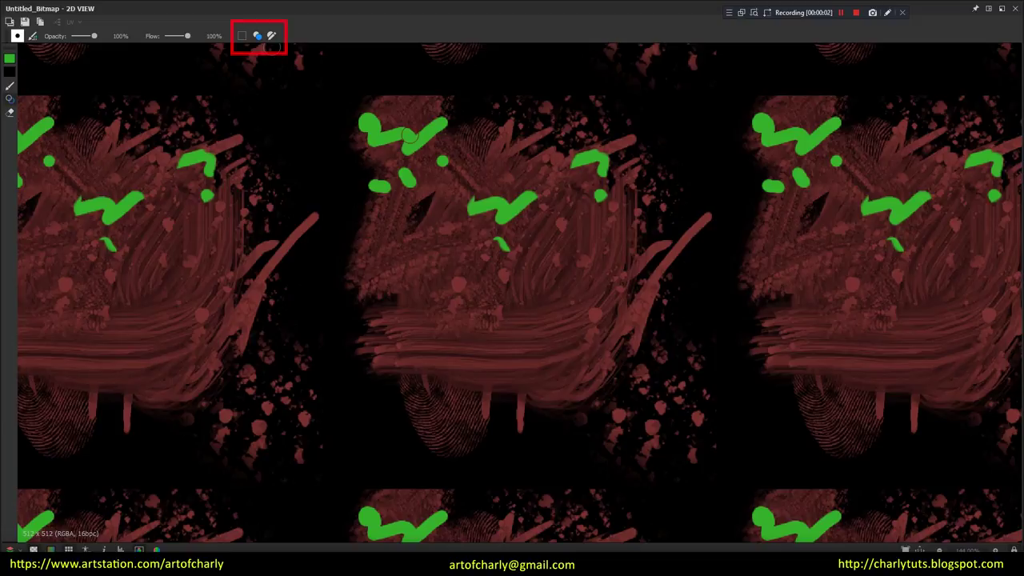
- Set cloning to Aligned, test a clone stroke across the tile, and undo it
{"action": "left_click", "coordinate": [257, 35]}
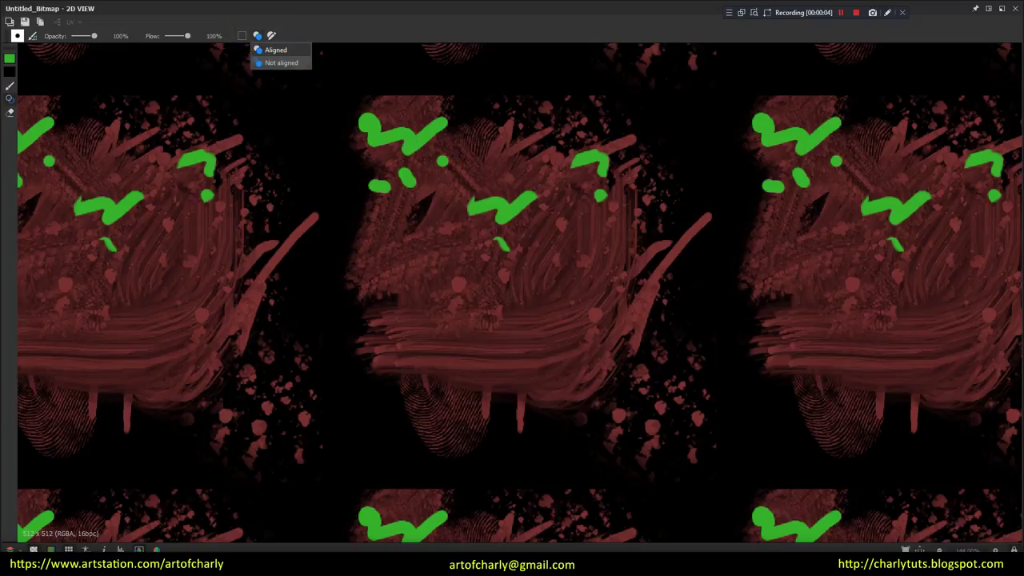
{"action": "left_click", "coordinate": [272, 50]}
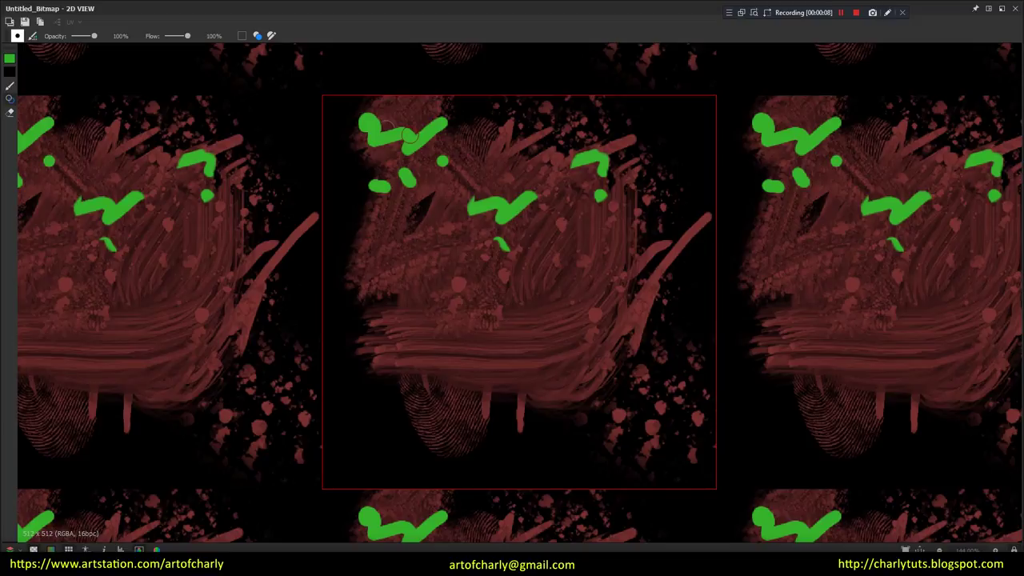
{"action": "mouse_move", "coordinate": [572, 212]}
{"action": "left_mouse_down"}
{"action": "mouse_move", "coordinate": [507, 257]}
{"action": "mouse_move", "coordinate": [543, 304]}
{"action": "mouse_move", "coordinate": [536, 332]}
{"action": "left_mouse_up"}
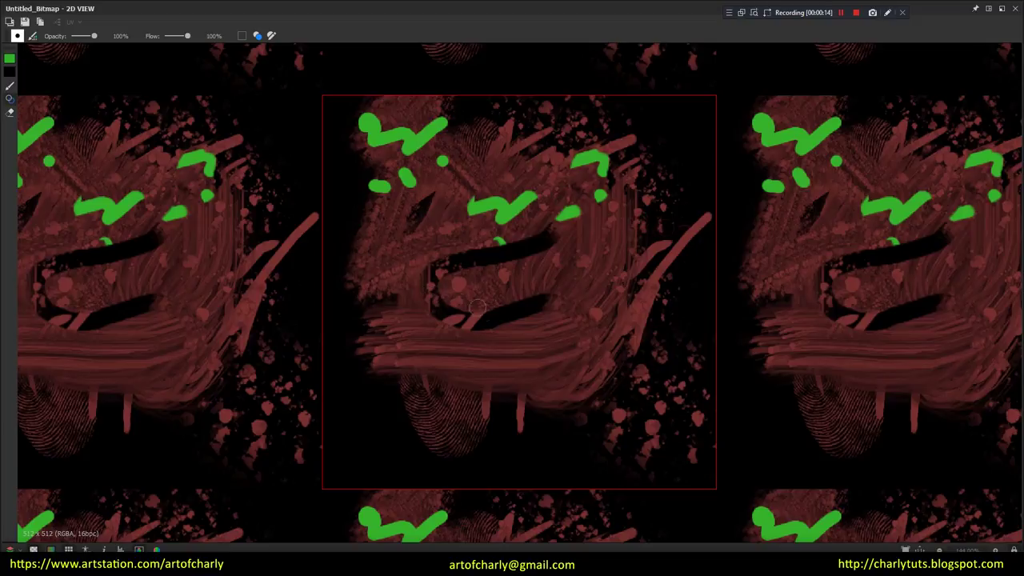
{"action": "key", "text": "ctrl+z"}
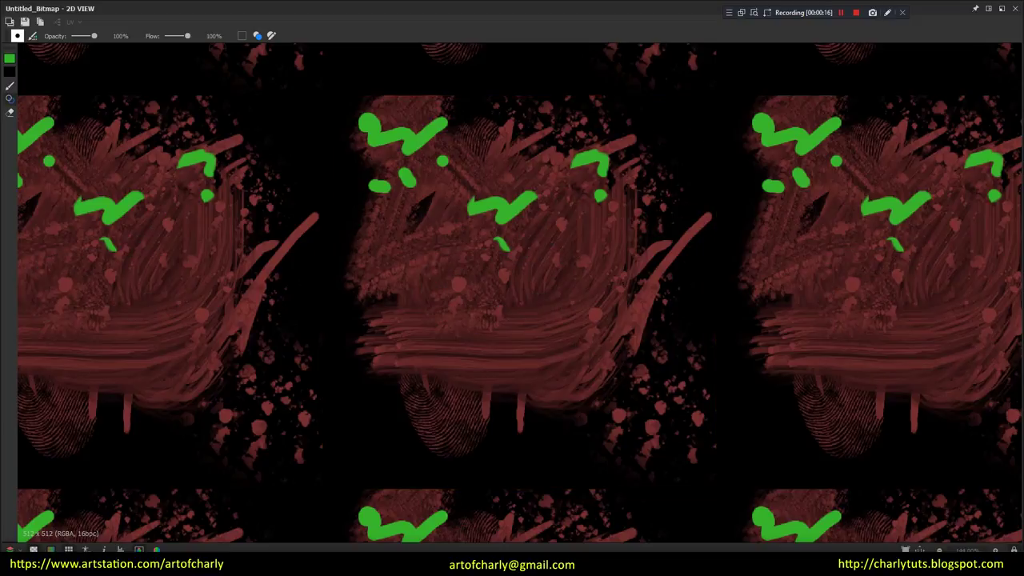
- Switch cloning to Not aligned, clone texture and green dabs down the tile, then undo them
{"action": "left_click", "coordinate": [257, 36]}
{"action": "left_click", "coordinate": [268, 50]}
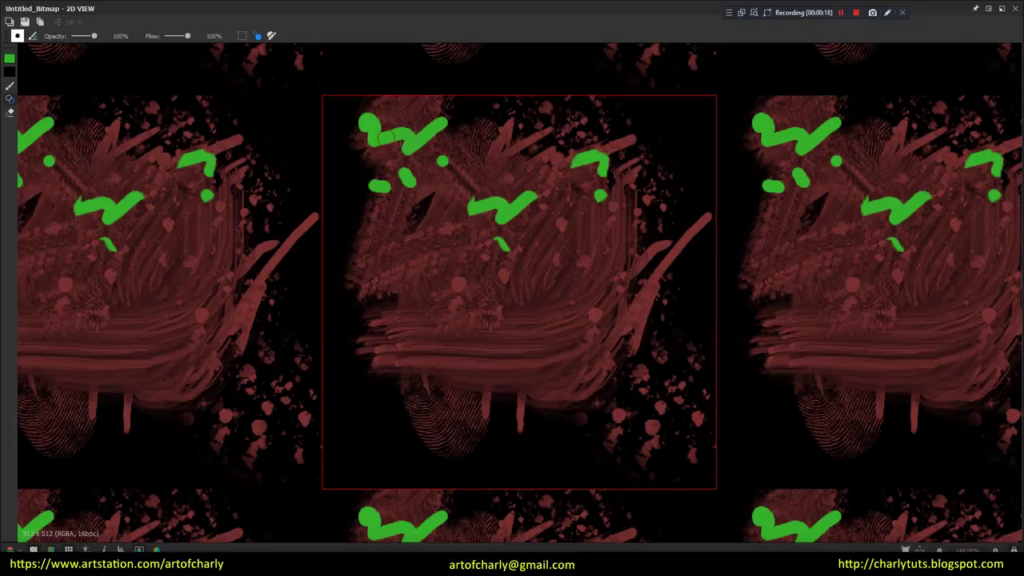
{"action": "left_click_drag", "start_coordinate": [599, 245], "coordinate": [479, 309]}
{"action": "mouse_move", "coordinate": [552, 224]}
{"action": "left_mouse_down"}
{"action": "mouse_move", "coordinate": [544, 264]}
{"action": "mouse_move", "coordinate": [592, 284]}
{"action": "mouse_move", "coordinate": [368, 340]}
{"action": "left_mouse_up"}
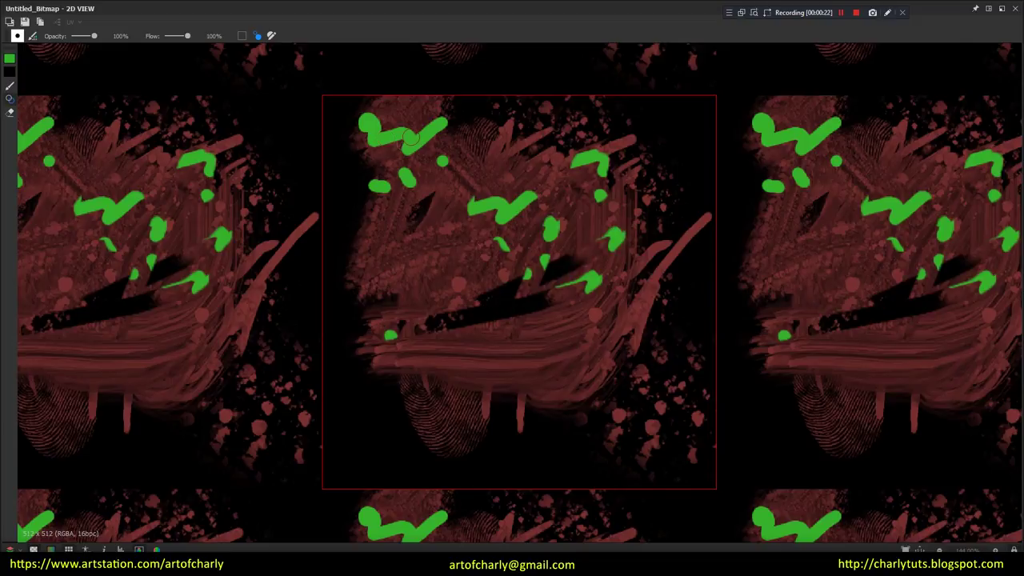
{"action": "scroll", "coordinate": [410, 138], "scroll_direction": "up", "scroll_amount": 2}
{"action": "scroll", "coordinate": [376, 90], "scroll_direction": "up", "scroll_amount": 2}
{"action": "scroll", "coordinate": [372, 87], "scroll_direction": "down", "scroll_amount": 2}
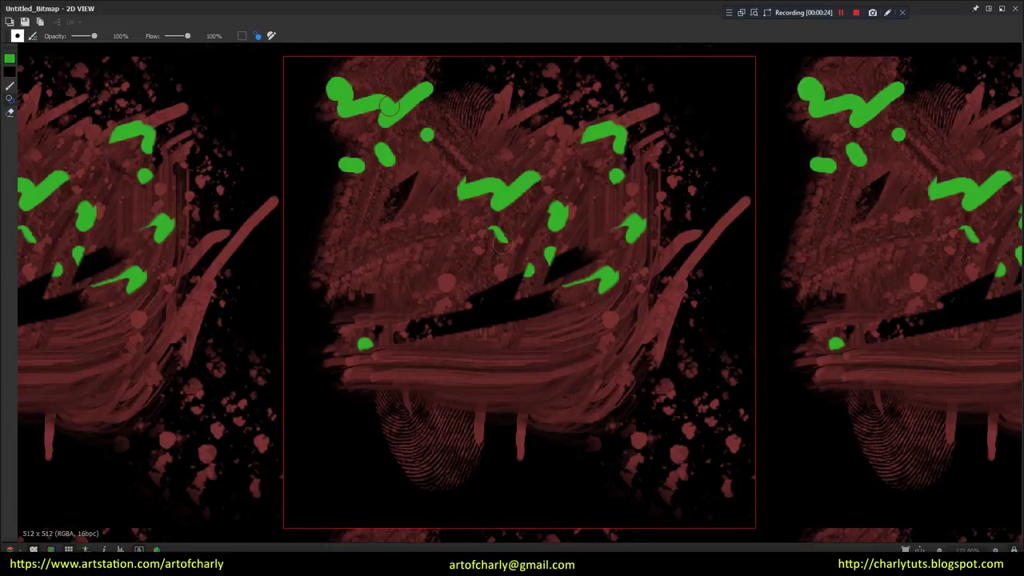
{"action": "left_click_drag", "start_coordinate": [618, 237], "coordinate": [584, 300]}
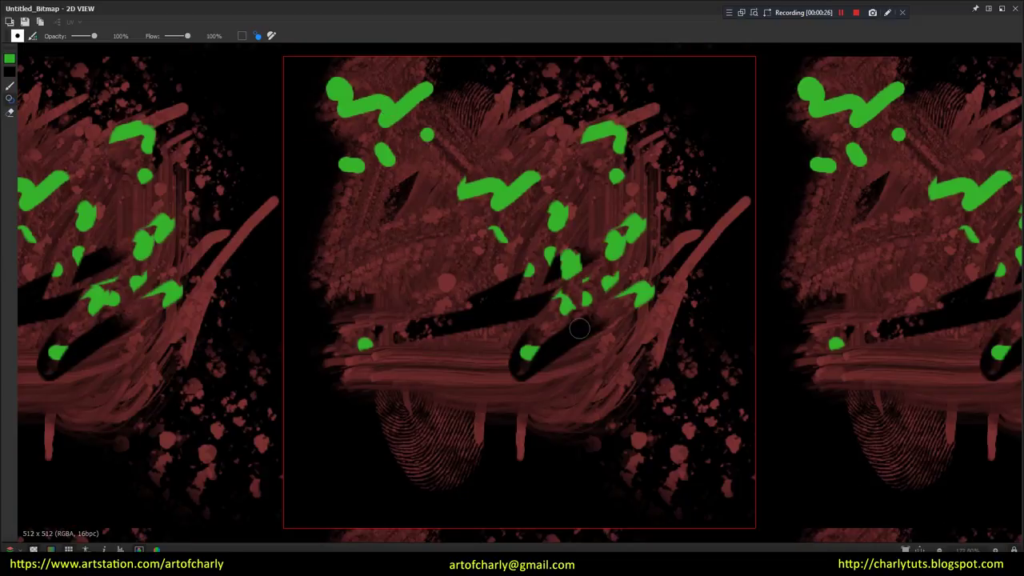
{"action": "key", "text": "ctrl+z"}
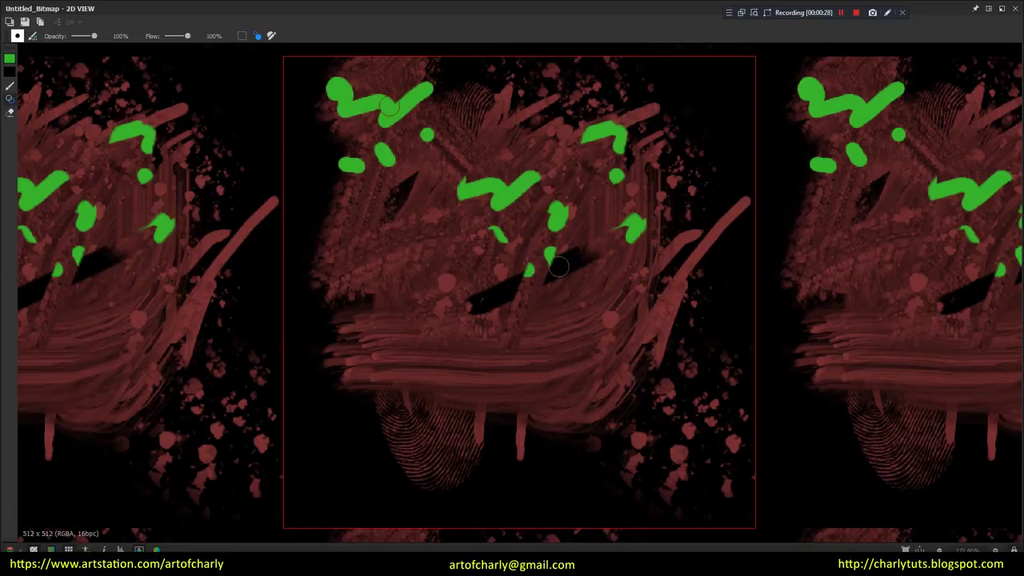
{"action": "key", "text": "ctrl+z"}
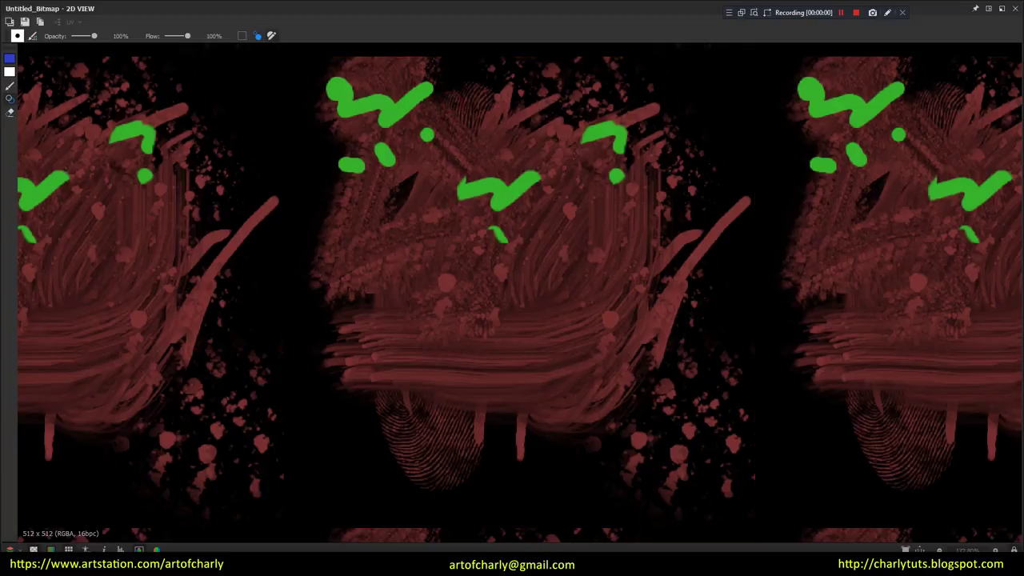
- Open the Brush Editor, then start and cancel saving the brush as a new preset
{"action": "left_click", "coordinate": [271, 35]}
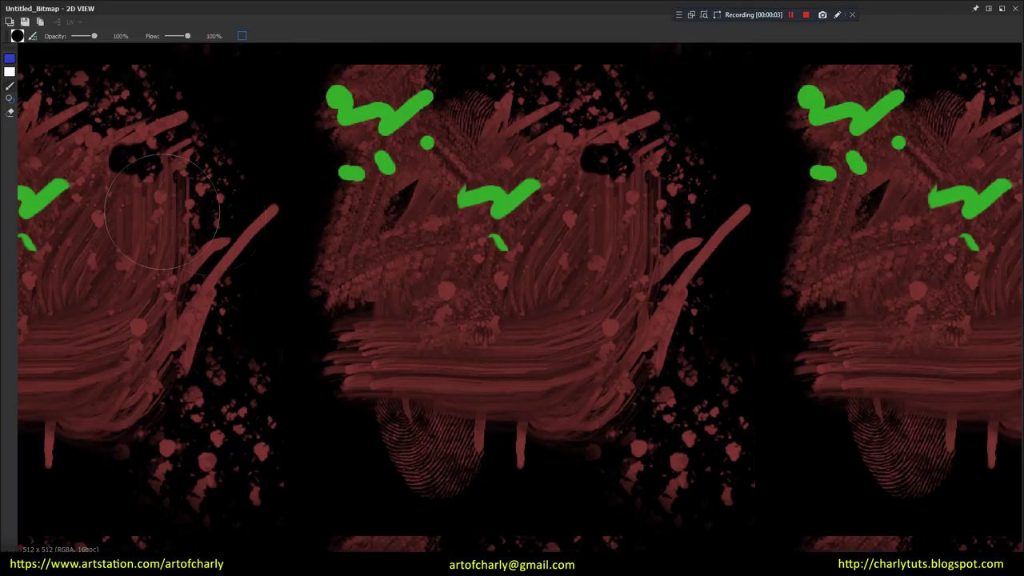
{"action": "left_click", "coordinate": [32, 35]}
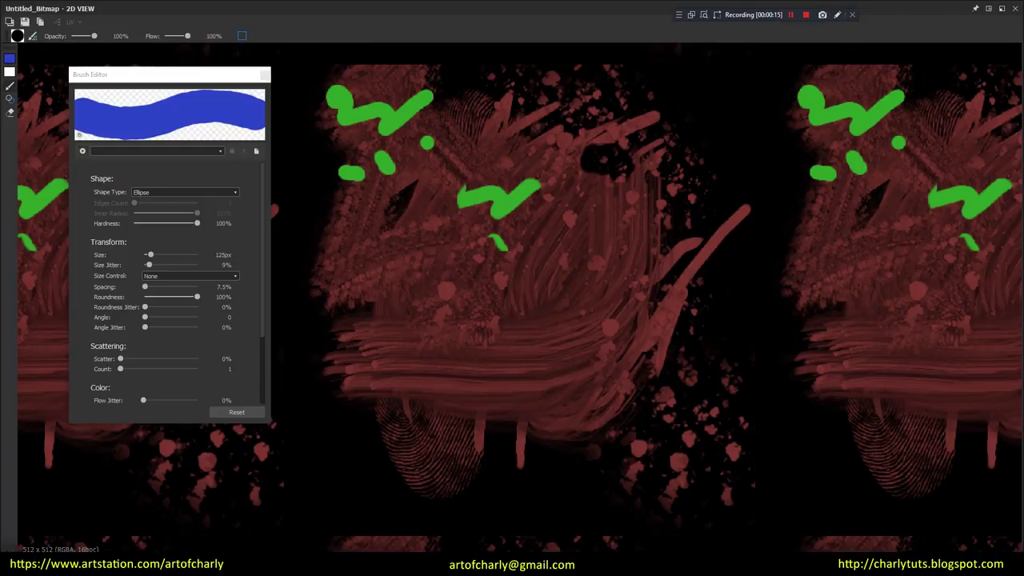
{"action": "left_click", "coordinate": [83, 151]}
{"action": "key", "text": "Escape"}
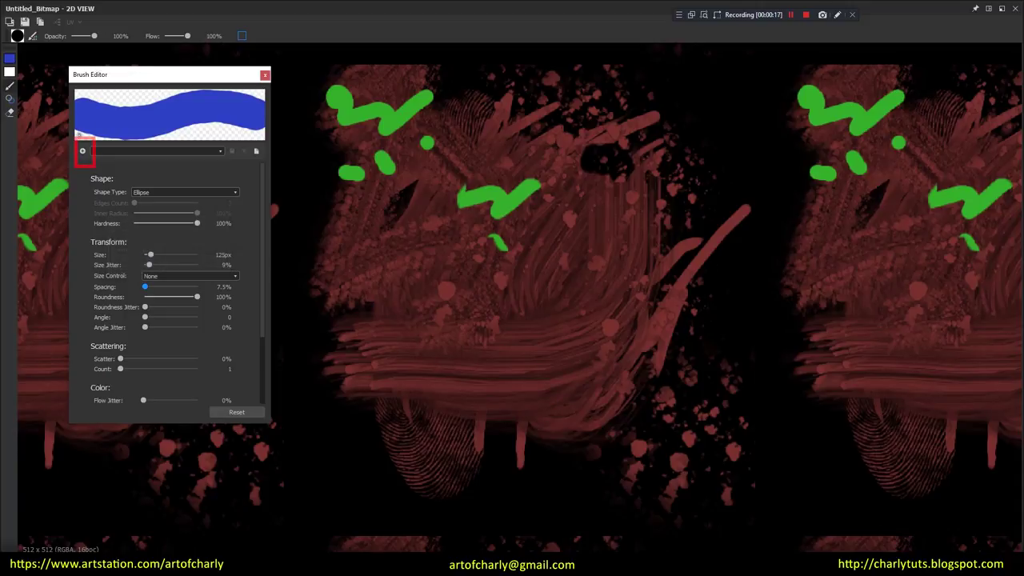
- Check the brush library options, list the shape types, and stamp a round blue test dab
{"action": "left_click", "coordinate": [256, 150]}
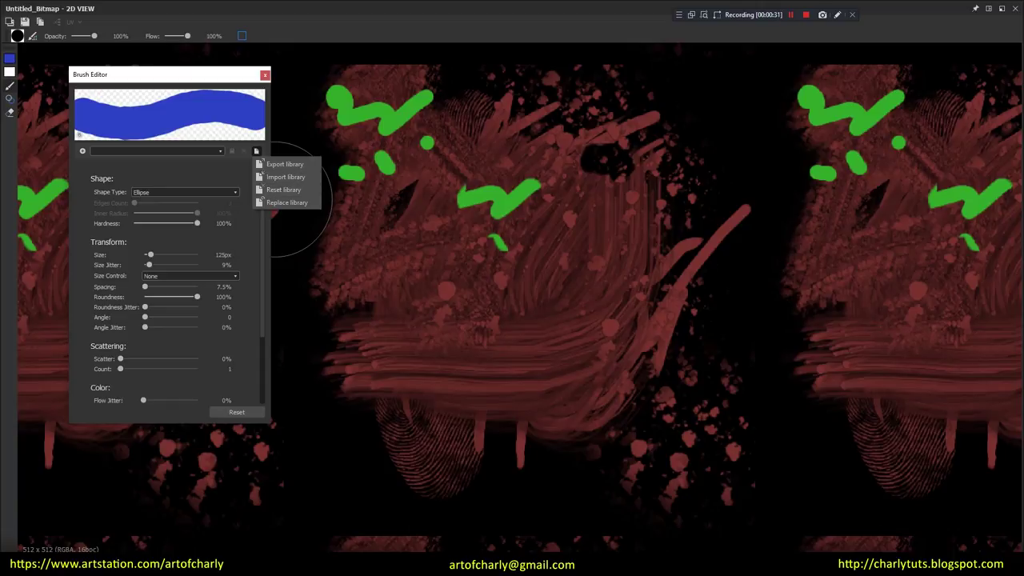
{"action": "left_click", "coordinate": [184, 192]}
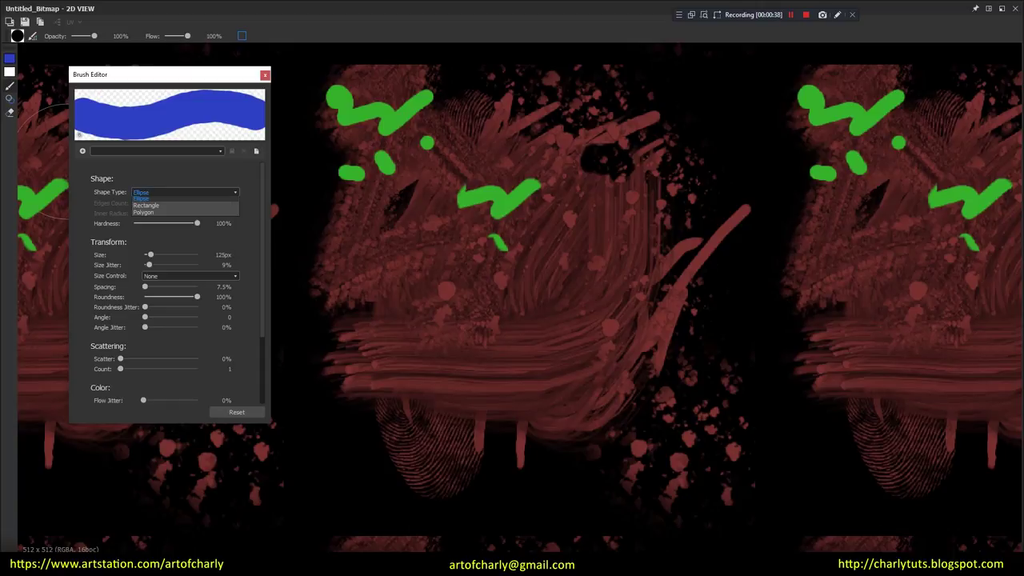
{"action": "left_click", "coordinate": [160, 200]}
{"action": "left_click", "coordinate": [502, 174]}
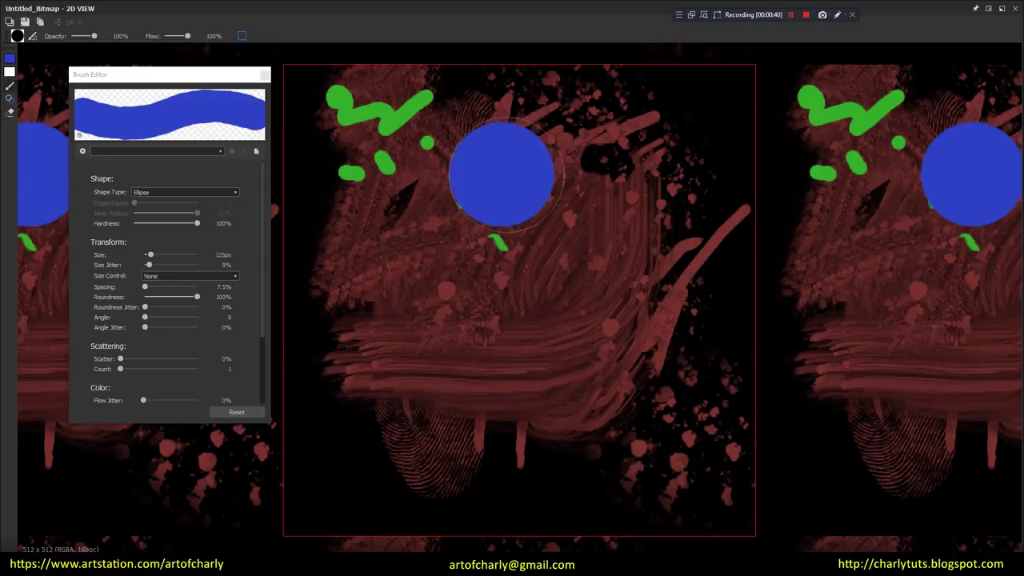
- Undo the round dab and test-paint with the Rectangle, then Polygon, brush shapes
{"action": "key", "text": "ctrl+z"}
{"action": "left_click", "coordinate": [184, 192]}
{"action": "left_click", "coordinate": [152, 204]}
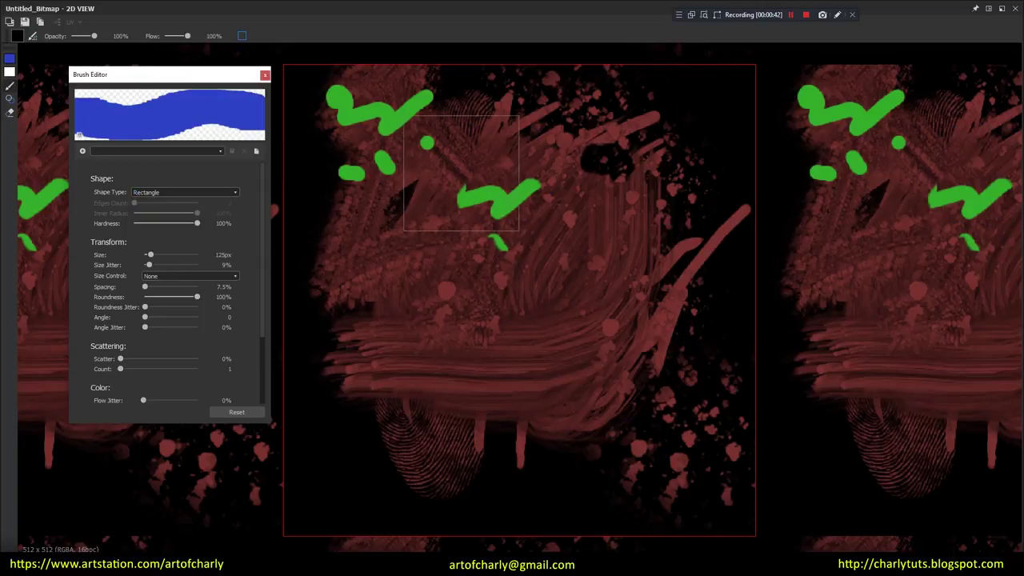
{"action": "left_click_drag", "start_coordinate": [448, 184], "coordinate": [493, 181]}
{"action": "key", "text": "ctrl+z"}
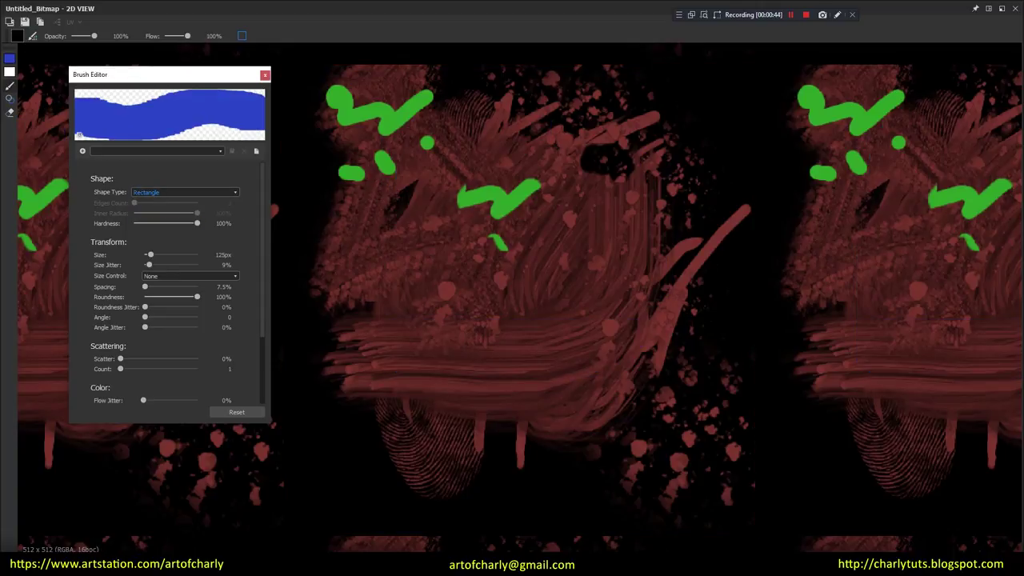
{"action": "left_click", "coordinate": [184, 192]}
{"action": "left_click", "coordinate": [152, 214]}
{"action": "left_click_drag", "start_coordinate": [376, 184], "coordinate": [496, 312]}
{"action": "key", "text": "ctrl+z"}
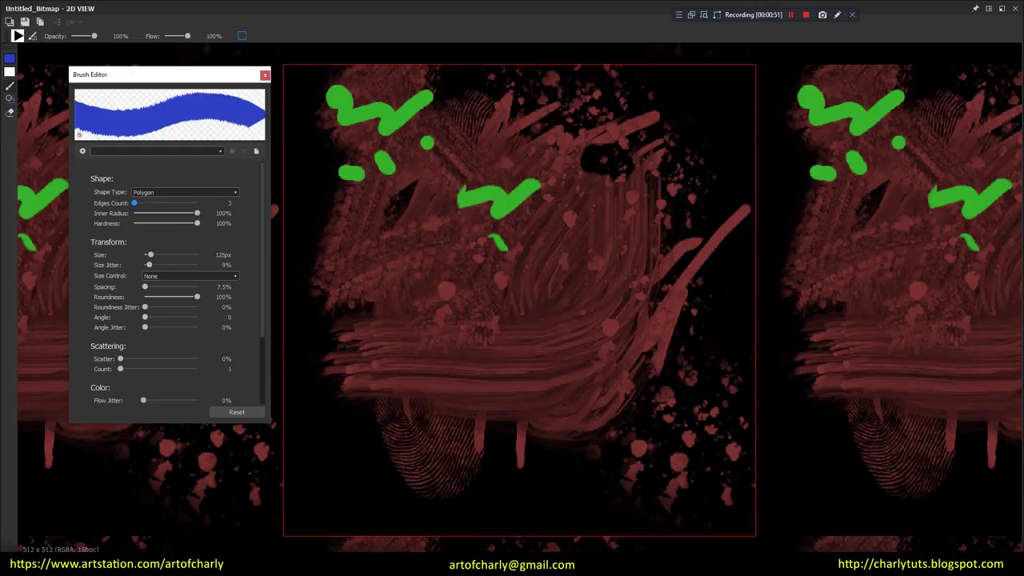
- Try polygon edge counts and a lower inner radius, settling on a 4-point star
{"action": "left_click_drag", "start_coordinate": [134, 203], "coordinate": [138, 203]}
{"action": "left_click_drag", "start_coordinate": [460, 172], "coordinate": [552, 304]}
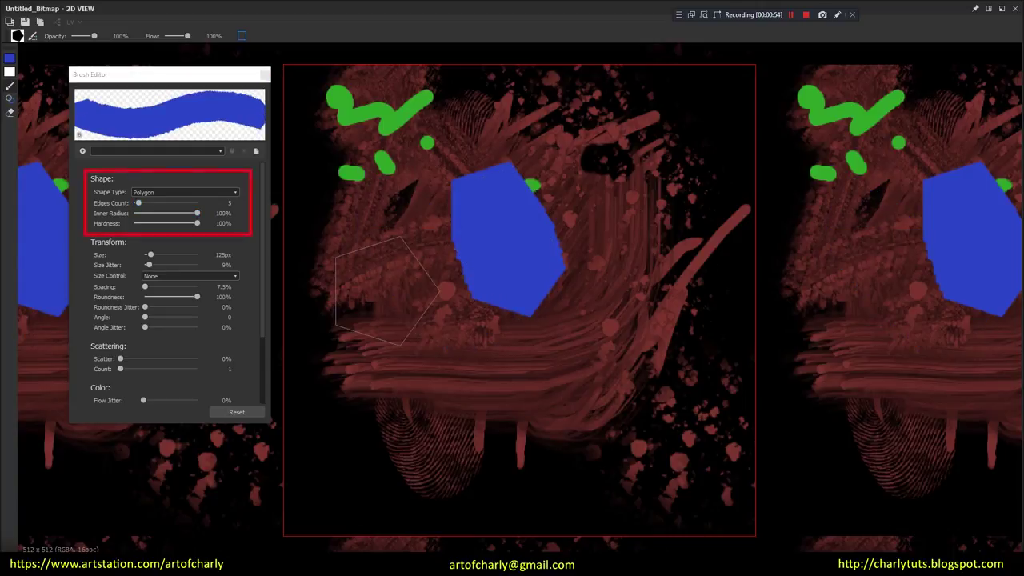
{"action": "key", "text": "ctrl+z"}
{"action": "mouse_move", "coordinate": [138, 204]}
{"action": "left_mouse_down"}
{"action": "mouse_move", "coordinate": [147, 204]}
{"action": "mouse_move", "coordinate": [133, 204]}
{"action": "mouse_move", "coordinate": [142, 212]}
{"action": "left_mouse_up"}
{"action": "mouse_move", "coordinate": [416, 256]}
{"action": "left_mouse_down"}
{"action": "mouse_move", "coordinate": [572, 227]}
{"action": "mouse_move", "coordinate": [464, 264]}
{"action": "left_mouse_up"}
{"action": "key", "text": "ctrl+z"}
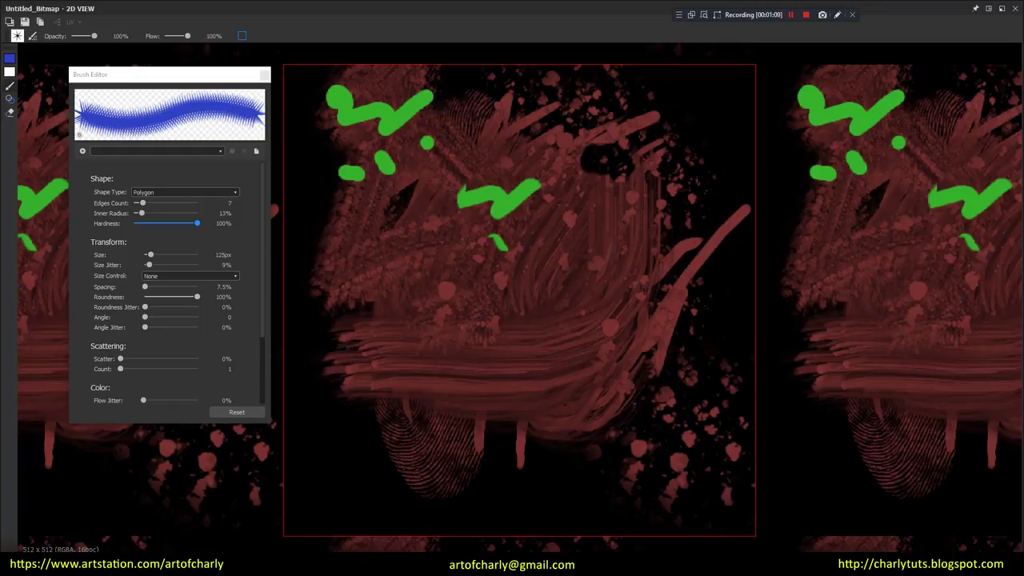
{"action": "left_click_drag", "start_coordinate": [142, 204], "coordinate": [136, 203]}
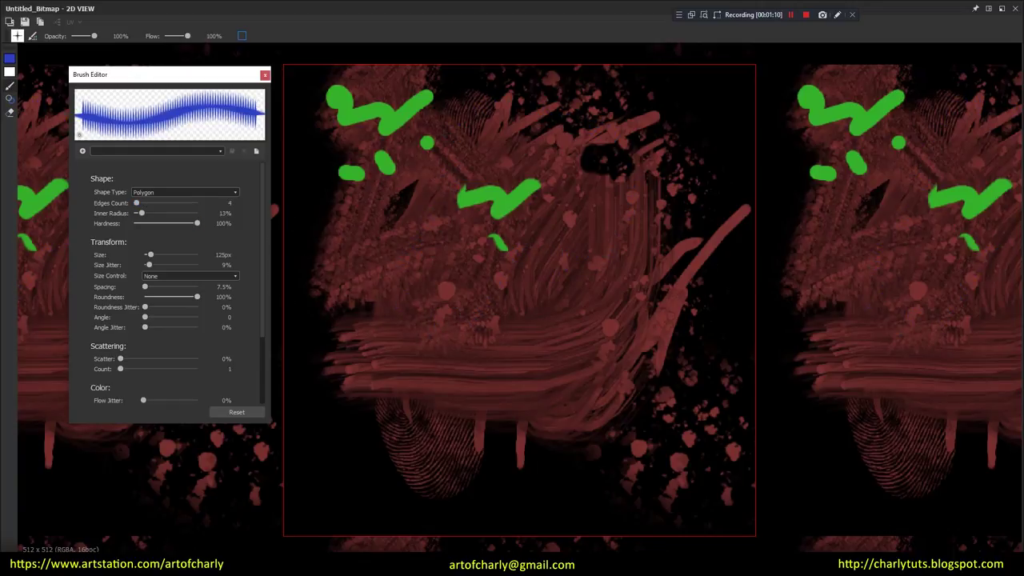
{"action": "left_click", "coordinate": [472, 328]}
{"action": "key", "text": "ctrl+z"}
- Widen the star's Inner Radius to about 50%, test-painting and undoing each trial
{"action": "left_click_drag", "start_coordinate": [142, 213], "coordinate": [165, 213]}
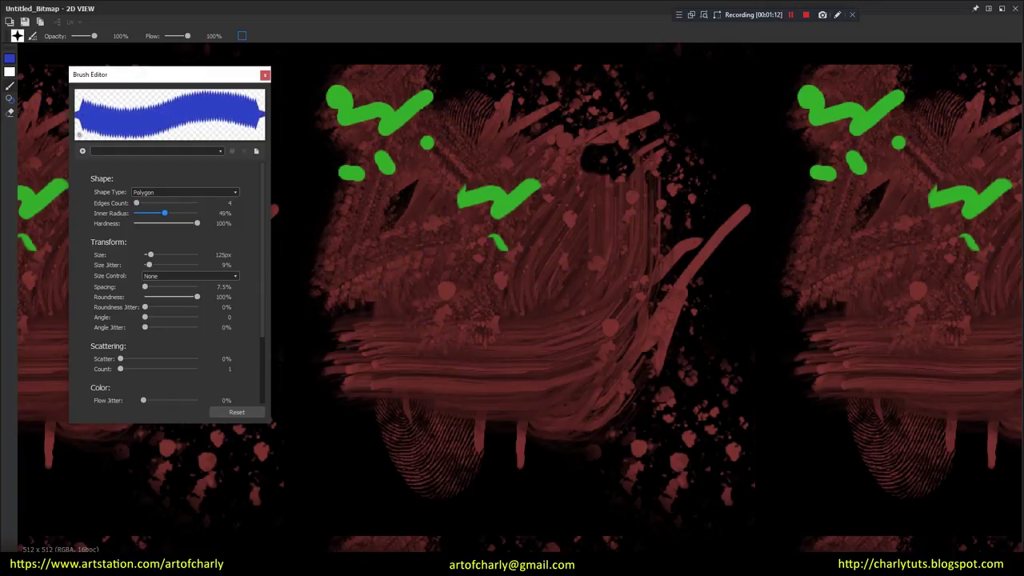
{"action": "left_click", "coordinate": [542, 276]}
{"action": "left_click_drag", "start_coordinate": [543, 276], "coordinate": [505, 324]}
{"action": "key", "text": "ctrl+z"}
{"action": "left_click_drag", "start_coordinate": [164, 213], "coordinate": [176, 213]}
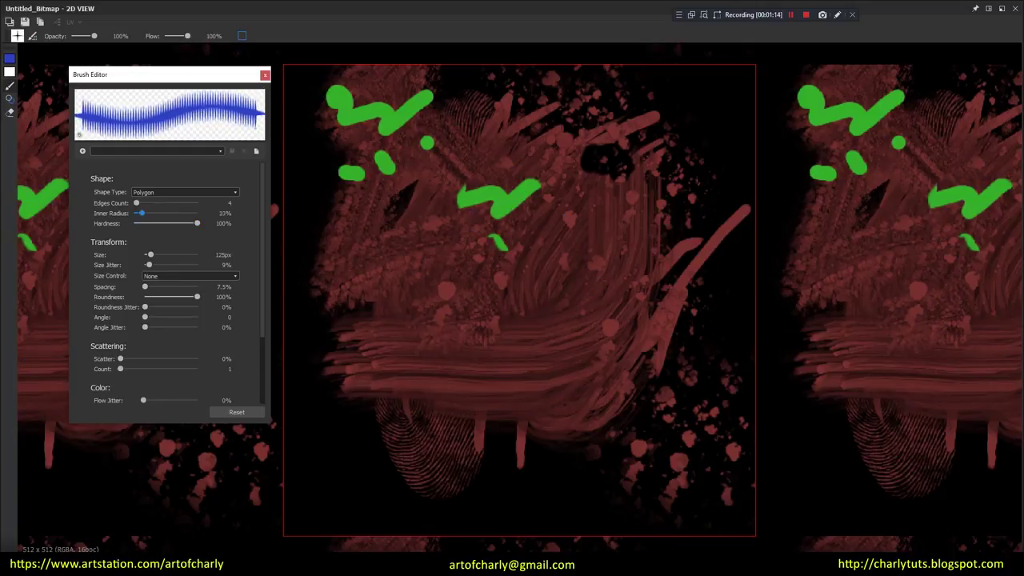
{"action": "left_click", "coordinate": [453, 270]}
{"action": "key", "text": "ctrl+z"}
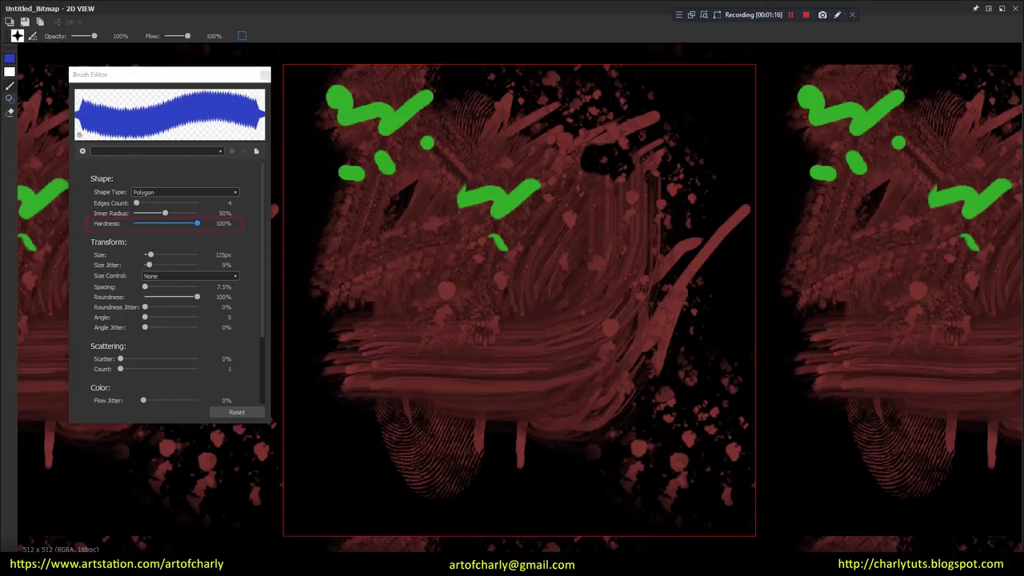
{"action": "left_click_drag", "start_coordinate": [395, 221], "coordinate": [507, 204]}
- Enlarge the brush size and set Size Jitter to 100%, testing with strokes
{"action": "key", "text": "ctrl+z"}
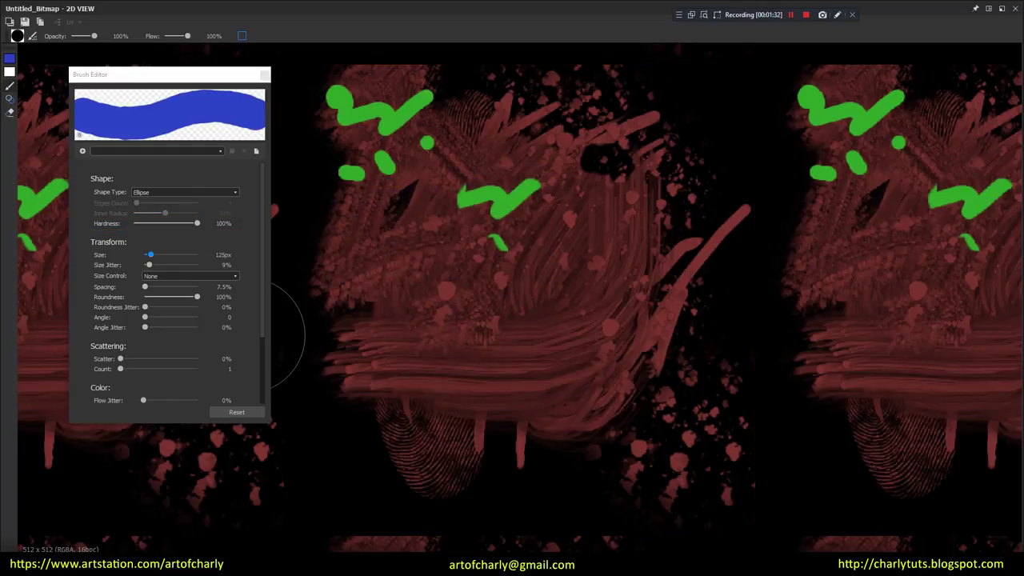
{"action": "left_click_drag", "start_coordinate": [150, 255], "coordinate": [154, 254]}
{"action": "left_click_drag", "start_coordinate": [460, 144], "coordinate": [470, 244]}
{"action": "key", "text": "ctrl+z"}
{"action": "left_click_drag", "start_coordinate": [148, 264], "coordinate": [197, 264]}
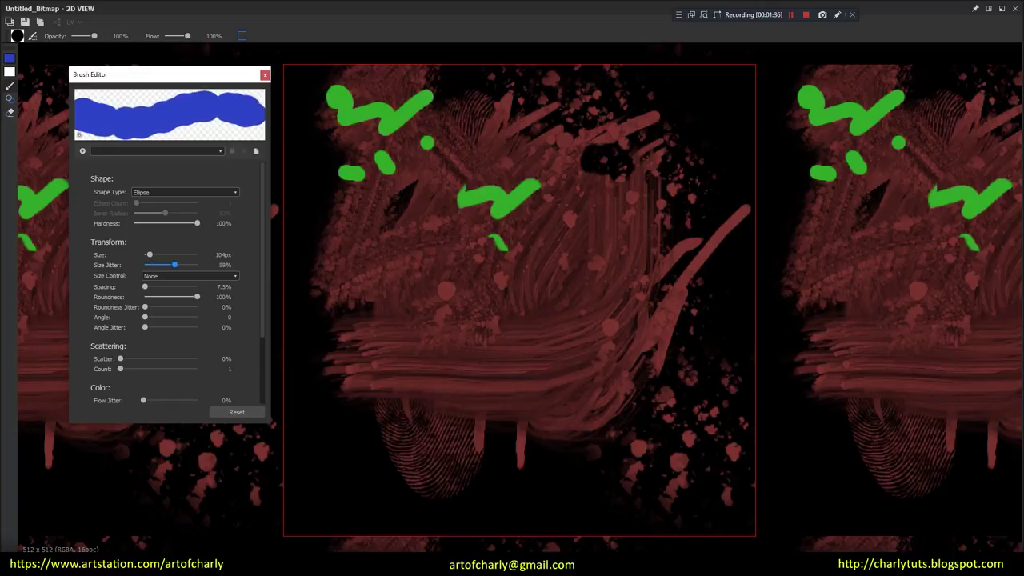
{"action": "mouse_move", "coordinate": [480, 192]}
{"action": "left_mouse_down"}
{"action": "mouse_move", "coordinate": [504, 256]}
{"action": "mouse_move", "coordinate": [596, 214]}
{"action": "mouse_move", "coordinate": [389, 183]}
{"action": "mouse_move", "coordinate": [521, 355]}
{"action": "left_mouse_up"}
{"action": "key", "text": "ctrl+z"}
- Set Size Control to Pen Pressure and paint tapered diagonal test strokes
{"action": "left_click", "coordinate": [190, 275]}
{"action": "left_click", "coordinate": [176, 289]}
{"action": "left_click_drag", "start_coordinate": [493, 142], "coordinate": [432, 276]}
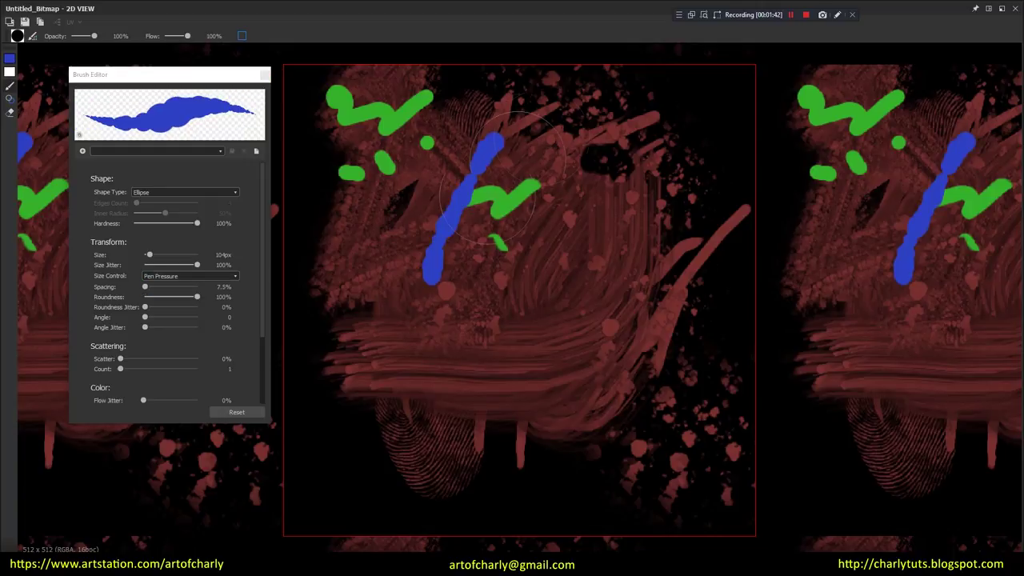
{"action": "left_click_drag", "start_coordinate": [448, 329], "coordinate": [532, 144]}
{"action": "mouse_move", "coordinate": [520, 320]}
{"action": "left_mouse_down"}
{"action": "mouse_move", "coordinate": [625, 204]}
{"action": "mouse_move", "coordinate": [480, 317]}
{"action": "left_mouse_up"}
{"action": "left_click", "coordinate": [640, 176]}
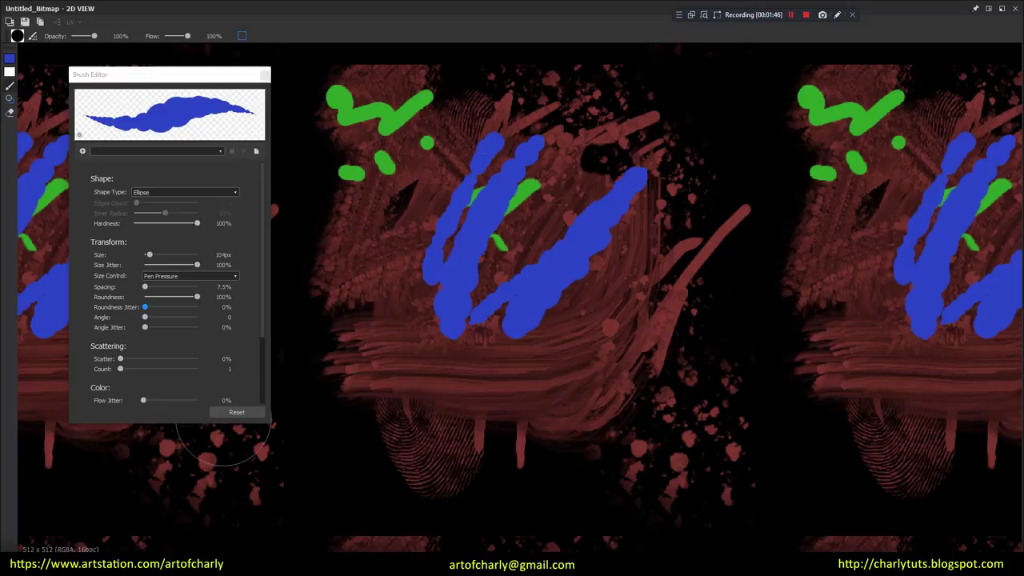
- Set Roundness to 26% and Roundness Jitter to 47%, painting vertical test strokes
{"action": "left_click_drag", "start_coordinate": [196, 297], "coordinate": [158, 297]}
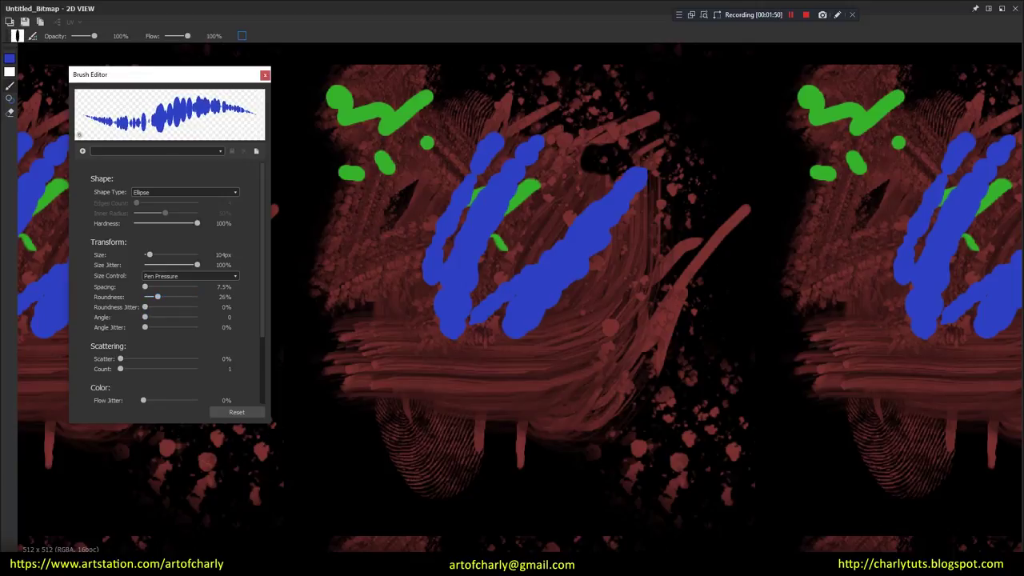
{"action": "left_click_drag", "start_coordinate": [382, 156], "coordinate": [376, 320]}
{"action": "left_click_drag", "start_coordinate": [436, 280], "coordinate": [476, 376]}
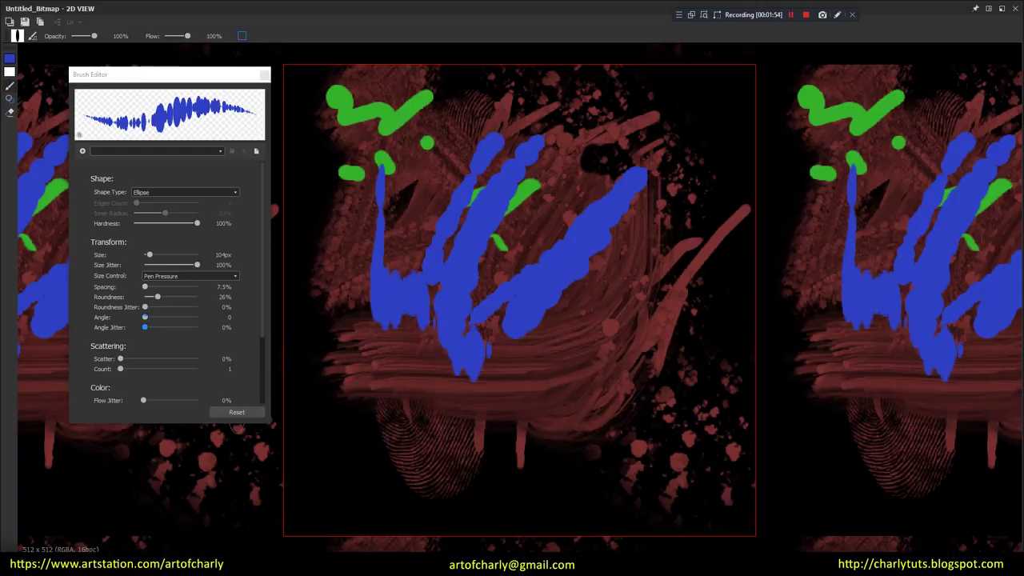
{"action": "left_click_drag", "start_coordinate": [145, 306], "coordinate": [169, 306]}
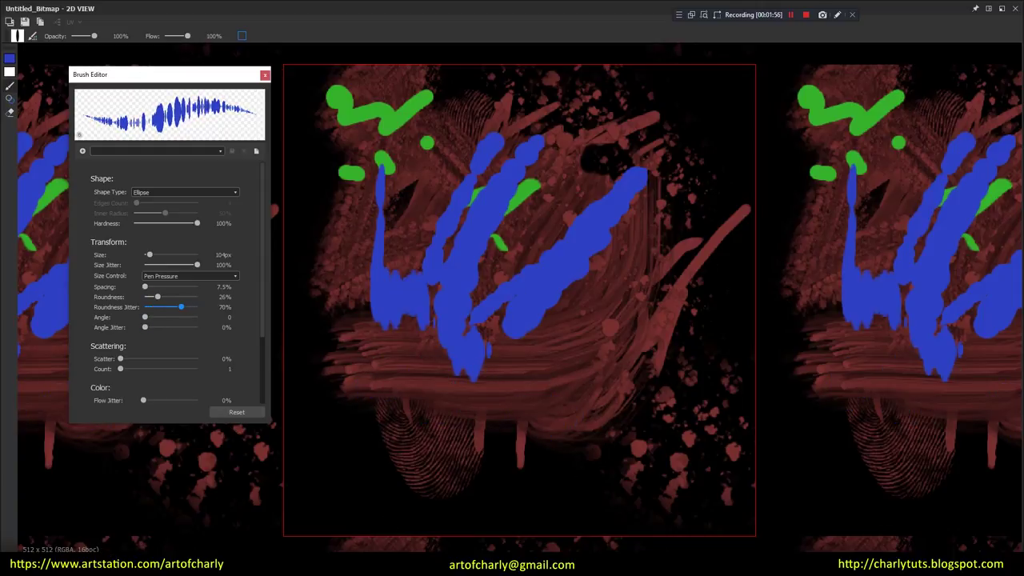
{"action": "left_click_drag", "start_coordinate": [480, 337], "coordinate": [560, 432]}
{"action": "left_click_drag", "start_coordinate": [592, 288], "coordinate": [640, 240]}
{"action": "left_click_drag", "start_coordinate": [584, 152], "coordinate": [592, 264]}
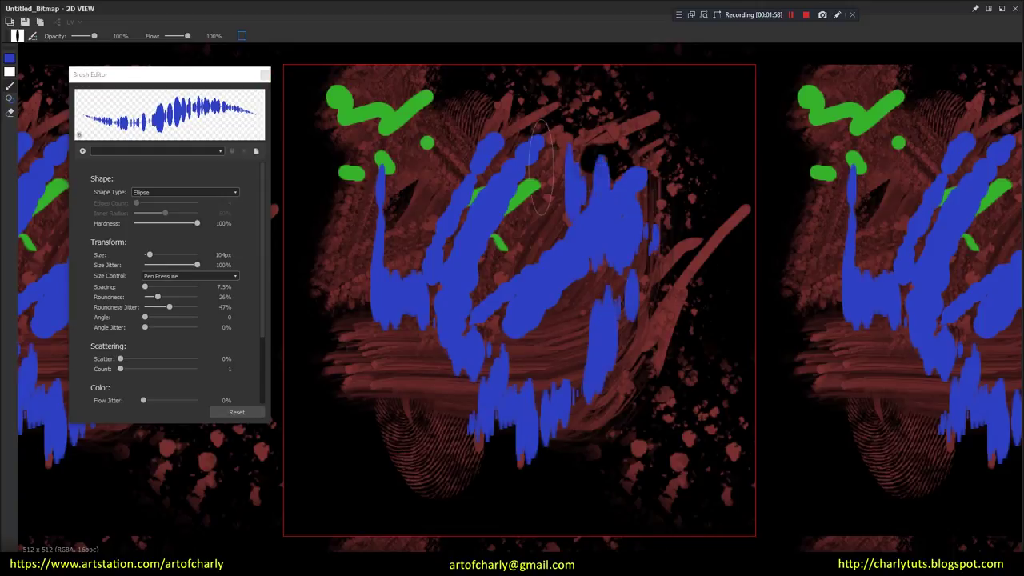
{"action": "left_click_drag", "start_coordinate": [625, 208], "coordinate": [544, 144]}
{"action": "left_click_drag", "start_coordinate": [404, 228], "coordinate": [436, 169]}
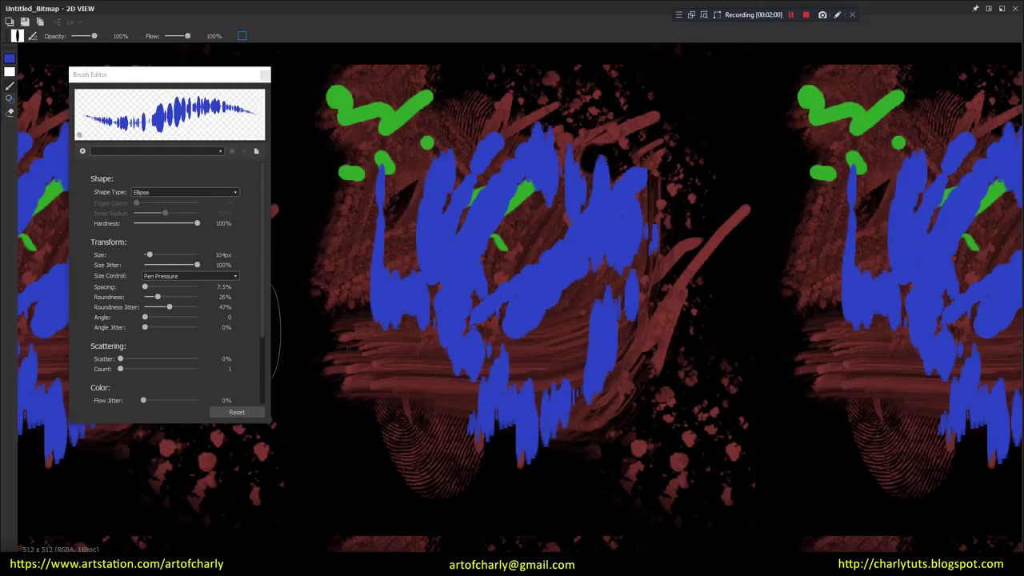
- Set Angle to 225 and Angle Jitter to 55%, then undo the recent test strokes
{"action": "left_click_drag", "start_coordinate": [145, 317], "coordinate": [177, 316]}
{"action": "left_click_drag", "start_coordinate": [376, 240], "coordinate": [432, 120]}
{"action": "left_click_drag", "start_coordinate": [488, 265], "coordinate": [556, 204]}
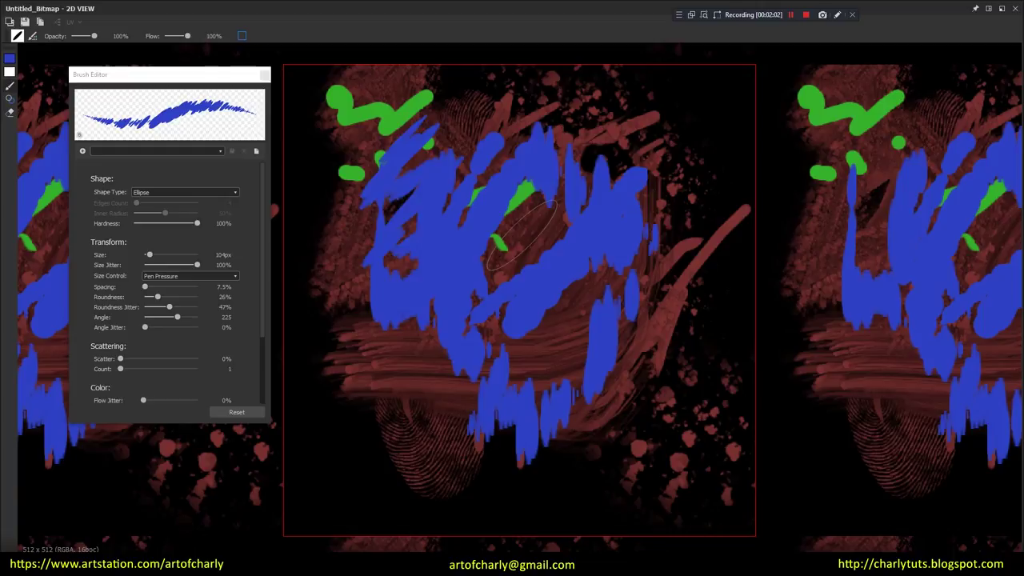
{"action": "left_click_drag", "start_coordinate": [145, 327], "coordinate": [173, 328]}
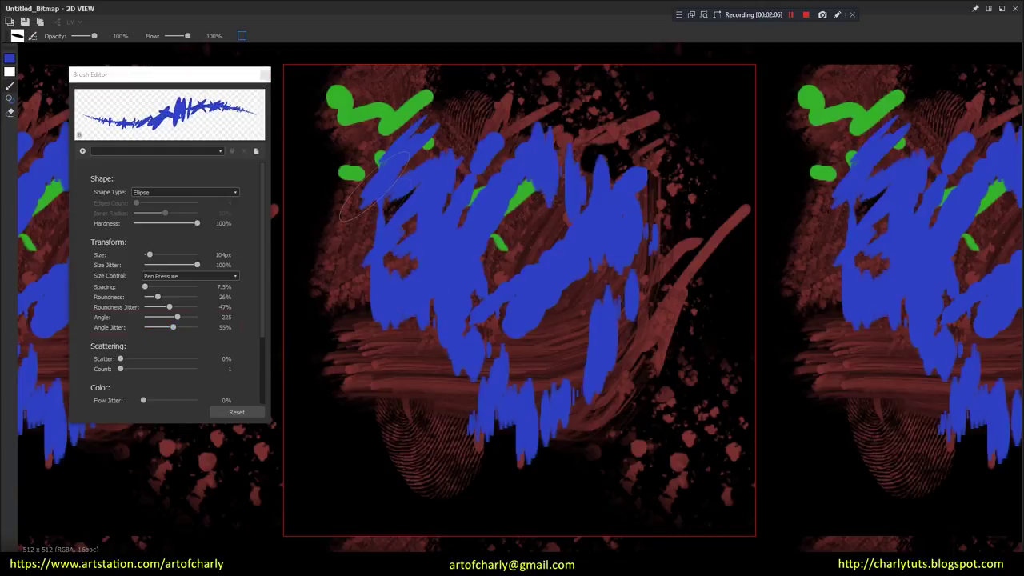
{"action": "left_click_drag", "start_coordinate": [372, 185], "coordinate": [448, 144]}
{"action": "left_click_drag", "start_coordinate": [592, 272], "coordinate": [648, 248]}
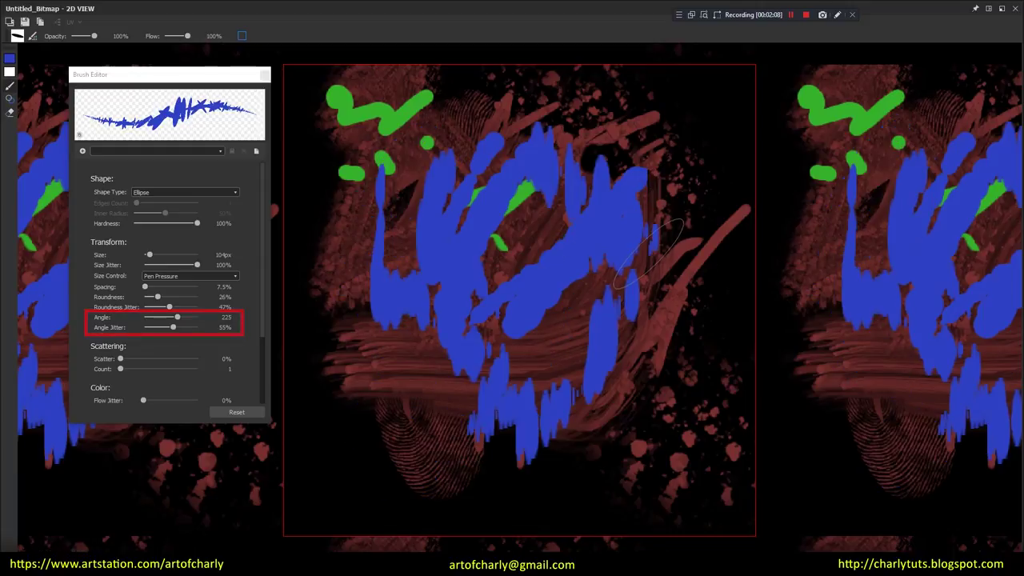
{"action": "key", "text": "ctrl+z"}
{"action": "key", "text": "ctrl+z"}
{"action": "key", "text": "ctrl+z"}
{"action": "key", "text": "ctrl+z"}
{"action": "key", "text": "ctrl+z"}
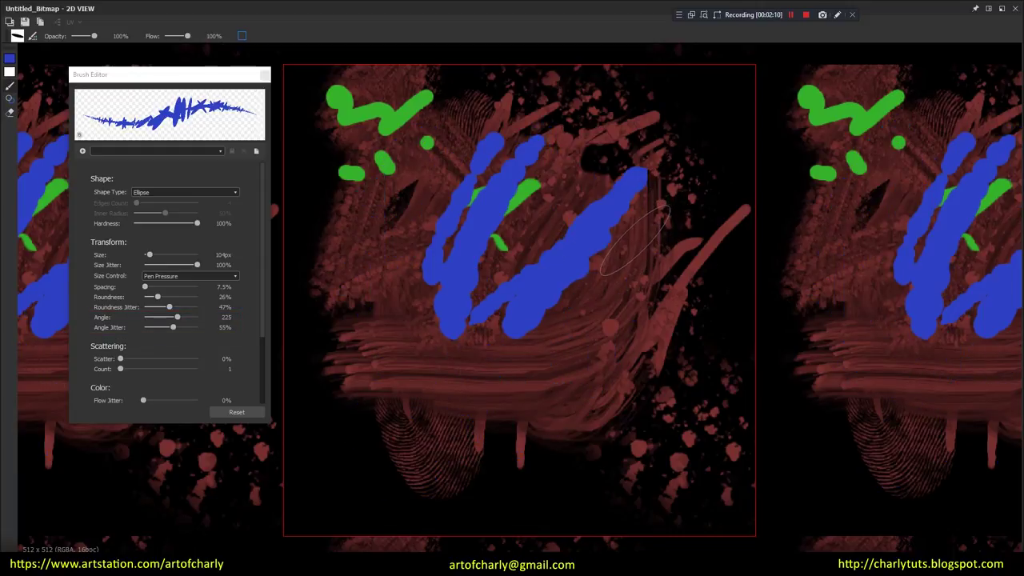
{"action": "key", "text": "ctrl+z"}
{"action": "key", "text": "ctrl+z"}
{"action": "key", "text": "ctrl+z"}
{"action": "key", "text": "ctrl+z"}
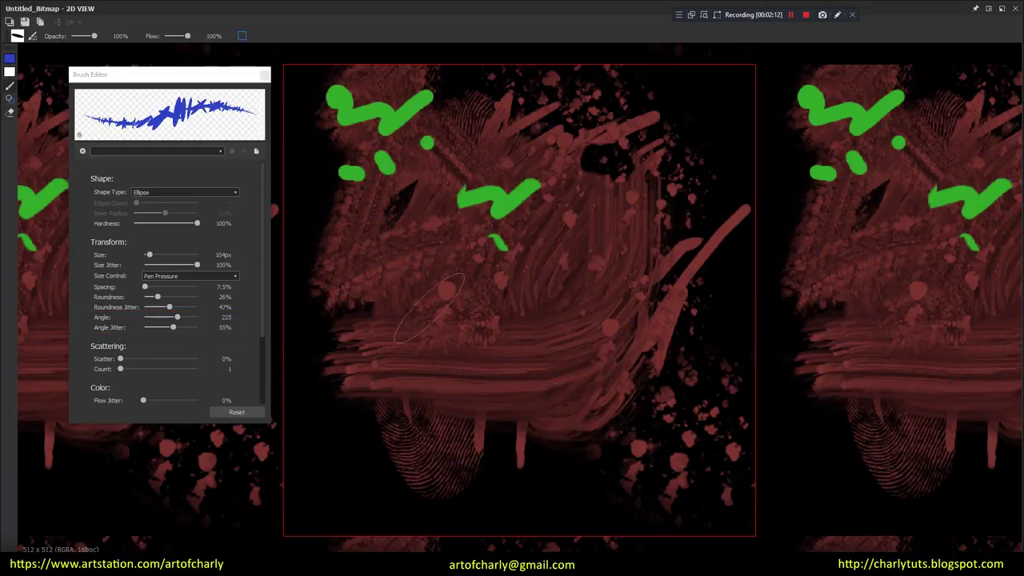
- Set Scatter to 214% and Count to 7, test-painting and undoing each stroke
{"action": "left_click_drag", "start_coordinate": [120, 359], "coordinate": [136, 359]}
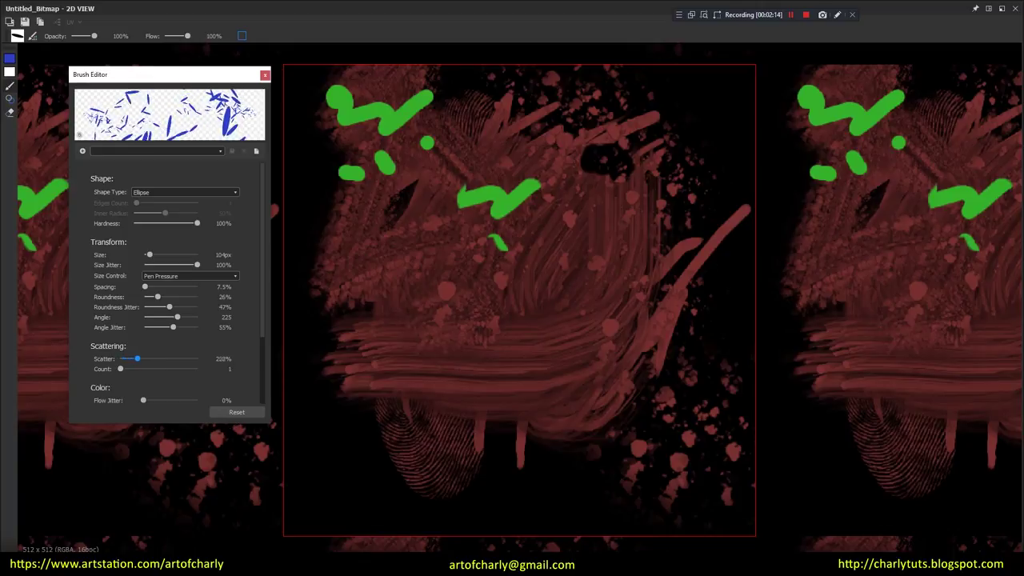
{"action": "mouse_move", "coordinate": [489, 120]}
{"action": "left_mouse_down"}
{"action": "mouse_move", "coordinate": [576, 210]}
{"action": "mouse_move", "coordinate": [524, 382]}
{"action": "left_mouse_up"}
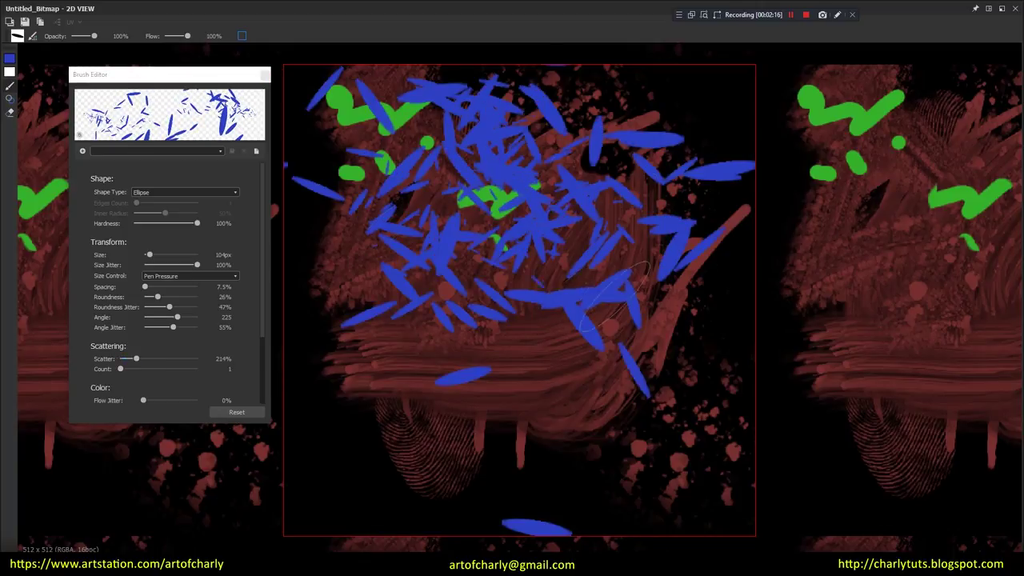
{"action": "key", "text": "ctrl+z"}
{"action": "left_click_drag", "start_coordinate": [120, 369], "coordinate": [150, 369]}
{"action": "left_click_drag", "start_coordinate": [512, 150], "coordinate": [492, 224]}
{"action": "key", "text": "ctrl+z"}
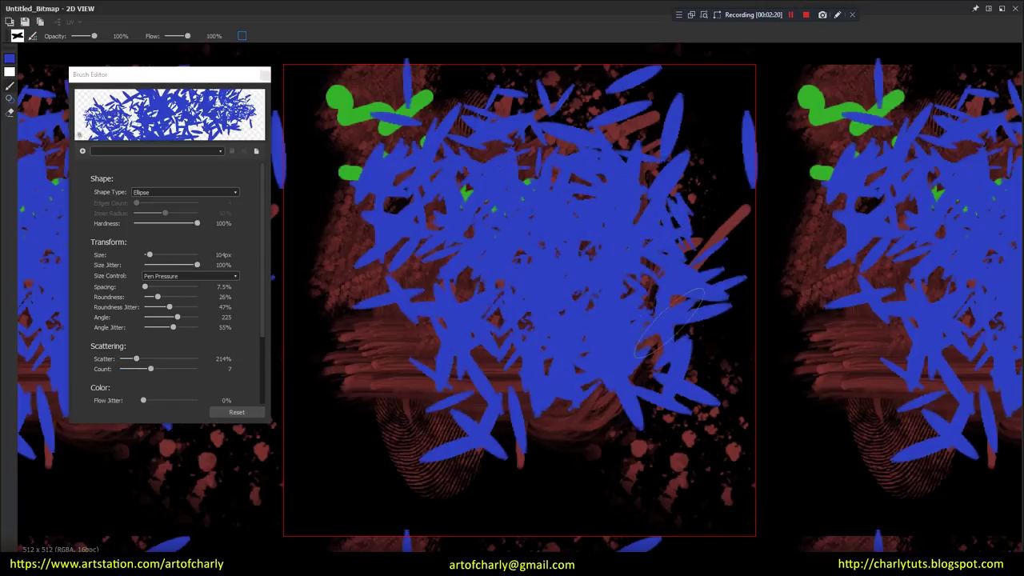
{"action": "left_click_drag", "start_coordinate": [424, 192], "coordinate": [561, 320]}
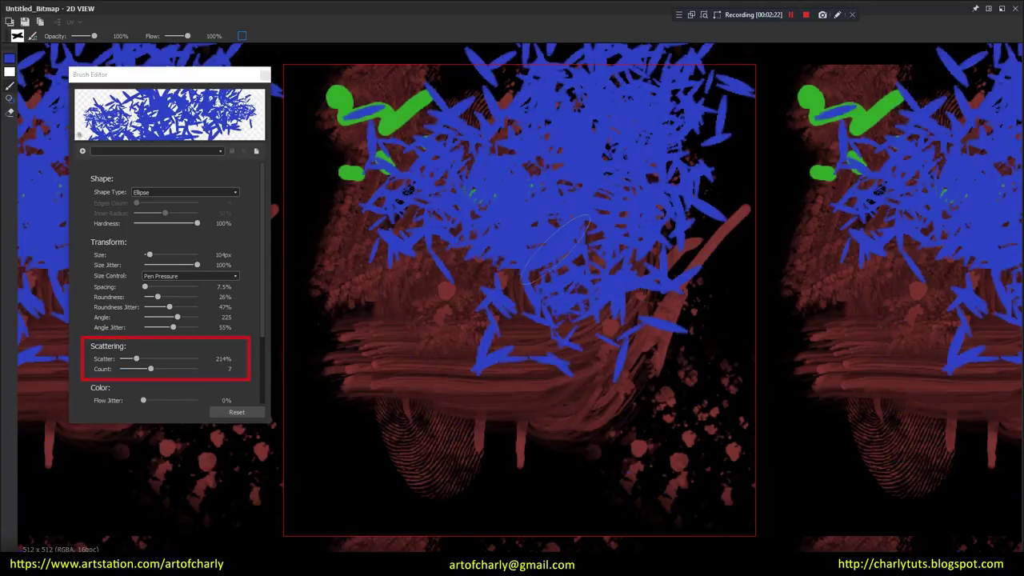
{"action": "key", "text": "ctrl+z"}
{"action": "scroll", "coordinate": [240, 304], "scroll_direction": "down", "scroll_amount": 3}
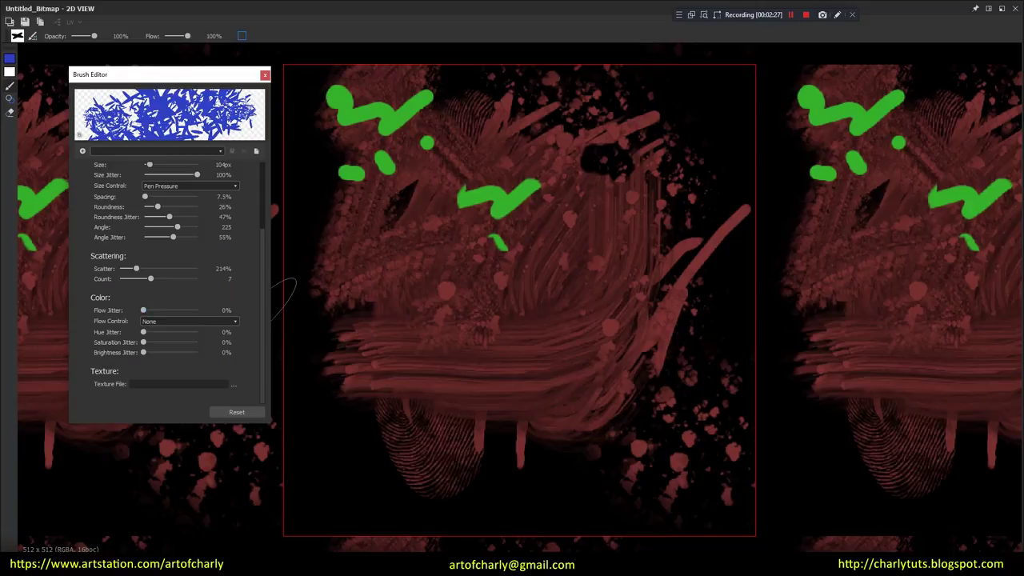
- Raise Flow Jitter to 100%, test-painting blue scatter strokes and undoing them
{"action": "left_click_drag", "start_coordinate": [143, 310], "coordinate": [174, 311]}
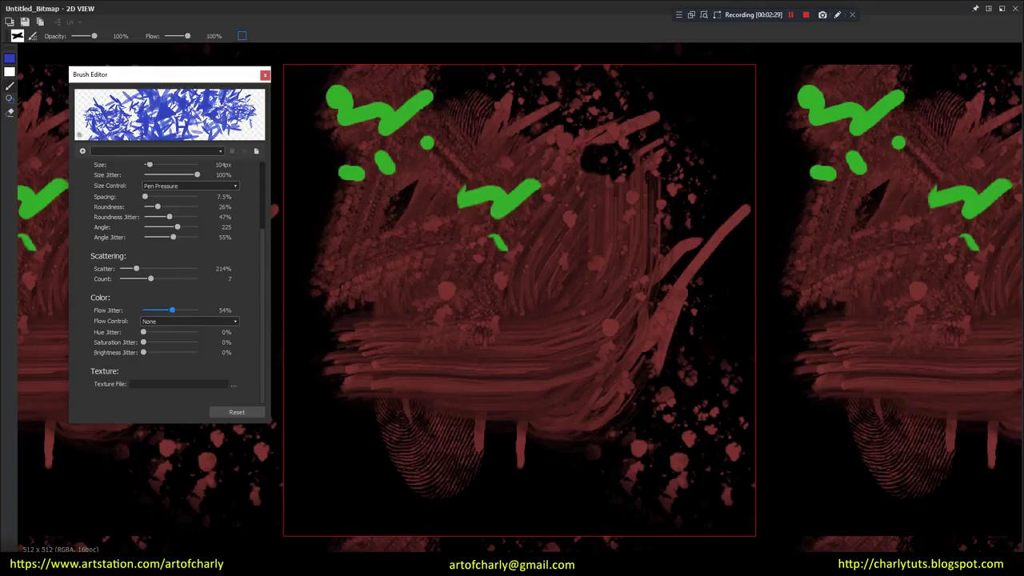
{"action": "left_click_drag", "start_coordinate": [544, 144], "coordinate": [576, 288]}
{"action": "key", "text": "ctrl+z"}
{"action": "left_click_drag", "start_coordinate": [173, 310], "coordinate": [197, 310]}
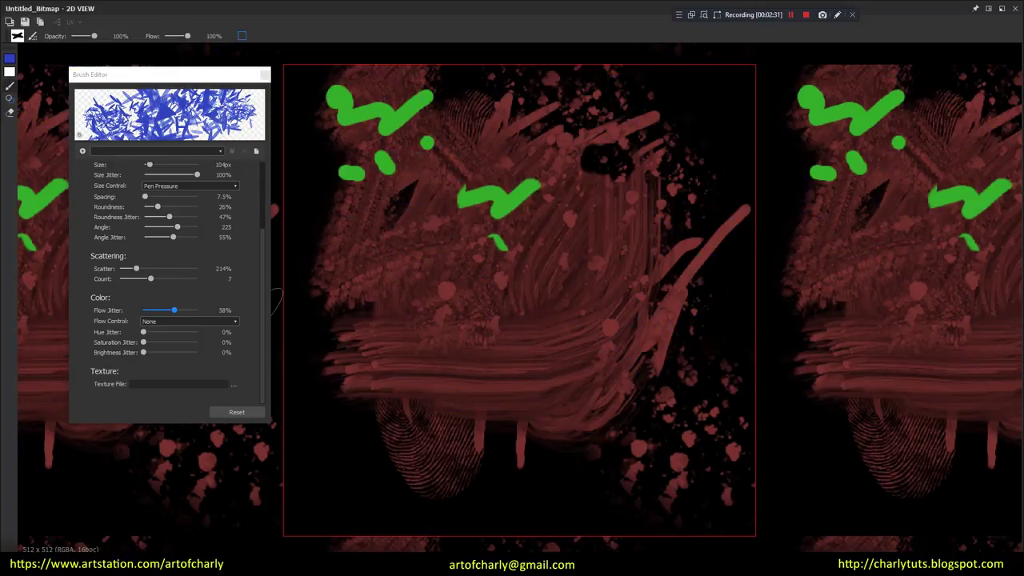
{"action": "mouse_move", "coordinate": [512, 152]}
{"action": "left_mouse_down"}
{"action": "mouse_move", "coordinate": [444, 320]}
{"action": "mouse_move", "coordinate": [480, 288]}
{"action": "left_mouse_up"}
{"action": "scroll", "coordinate": [488, 286], "scroll_direction": "down", "scroll_amount": 3}
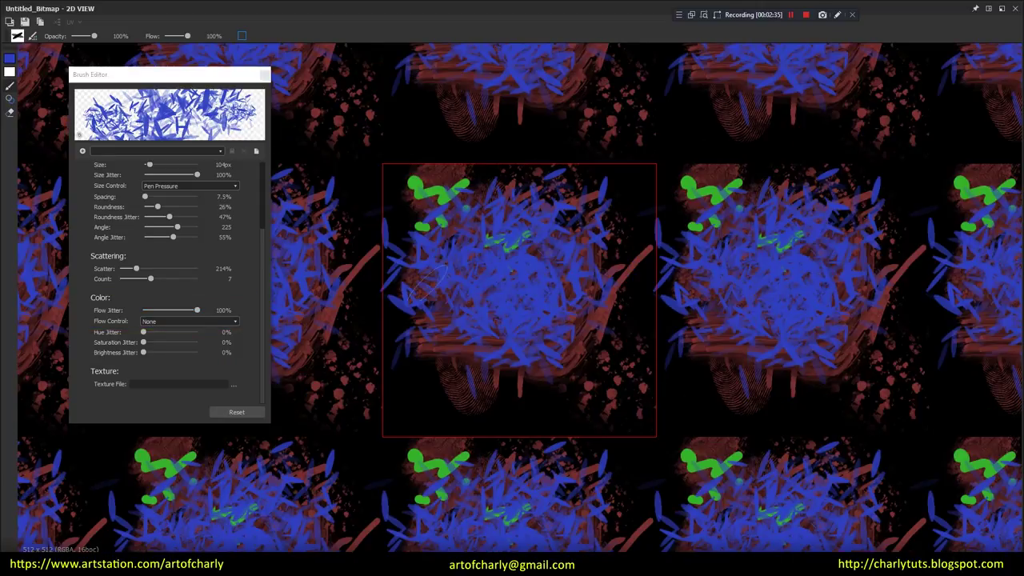
{"action": "key", "text": "ctrl+z"}
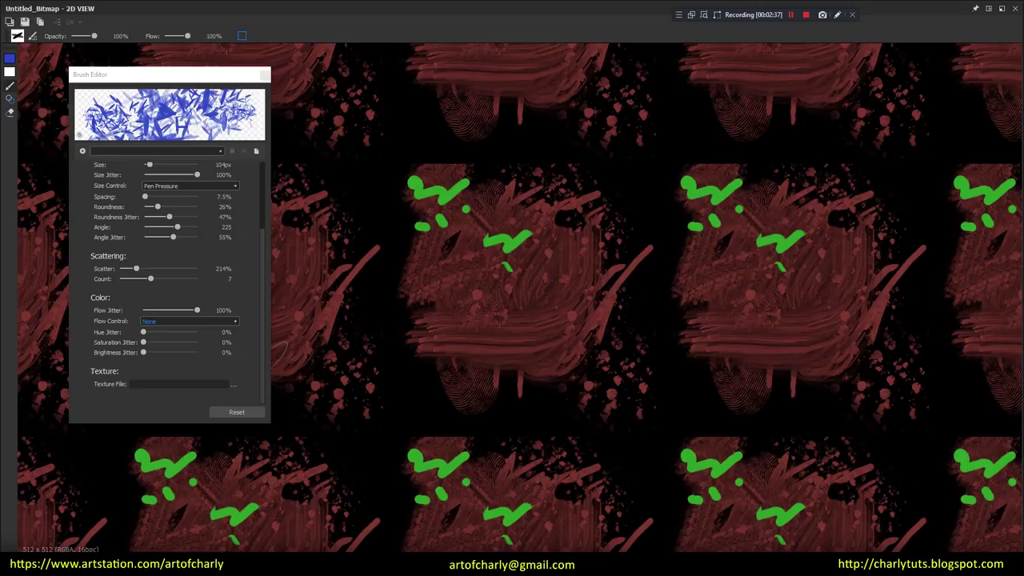
- Set Flow Control to Pen Pressure and test it with several scatter strokes
{"action": "left_click", "coordinate": [189, 321]}
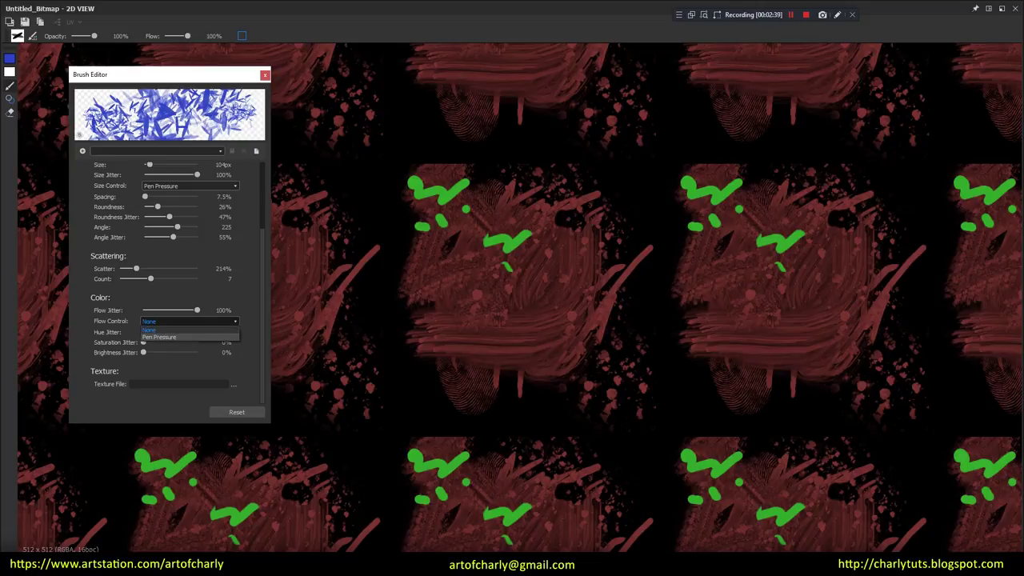
{"action": "left_click", "coordinate": [160, 337]}
{"action": "left_click_drag", "start_coordinate": [480, 184], "coordinate": [565, 308]}
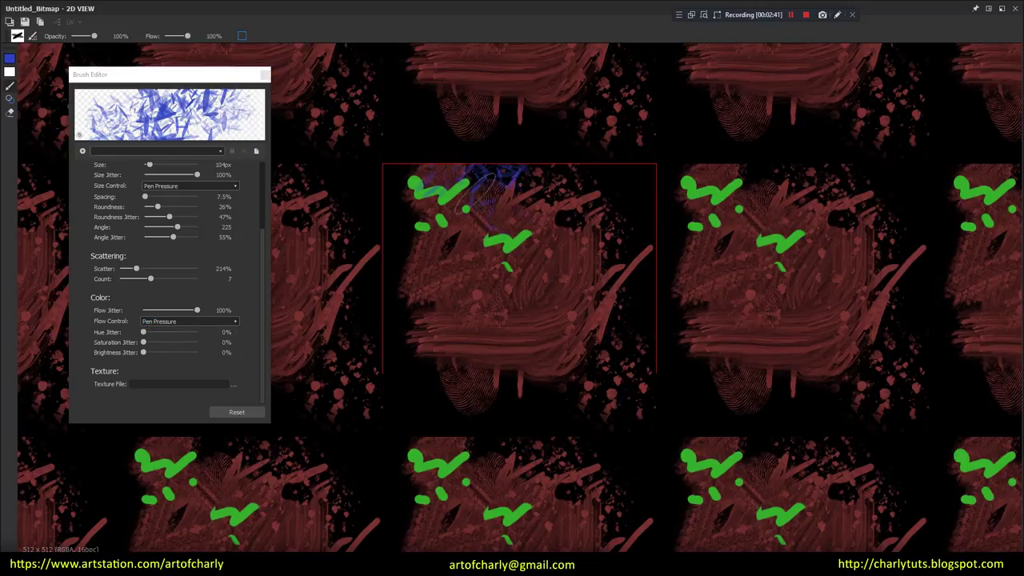
{"action": "key", "text": "ctrl+z"}
{"action": "mouse_move", "coordinate": [624, 188]}
{"action": "left_mouse_down"}
{"action": "mouse_move", "coordinate": [448, 282]}
{"action": "mouse_move", "coordinate": [592, 256]}
{"action": "left_mouse_up"}
{"action": "key", "text": "ctrl+z"}
{"action": "mouse_move", "coordinate": [497, 320]}
{"action": "left_mouse_down"}
{"action": "mouse_move", "coordinate": [485, 230]}
{"action": "mouse_move", "coordinate": [560, 280]}
{"action": "left_mouse_up"}
{"action": "key", "text": "ctrl+z"}
- Raise Hue Jitter and test-paint multicolour scatter strokes, undoing each one
{"action": "key", "text": "ctrl+z"}
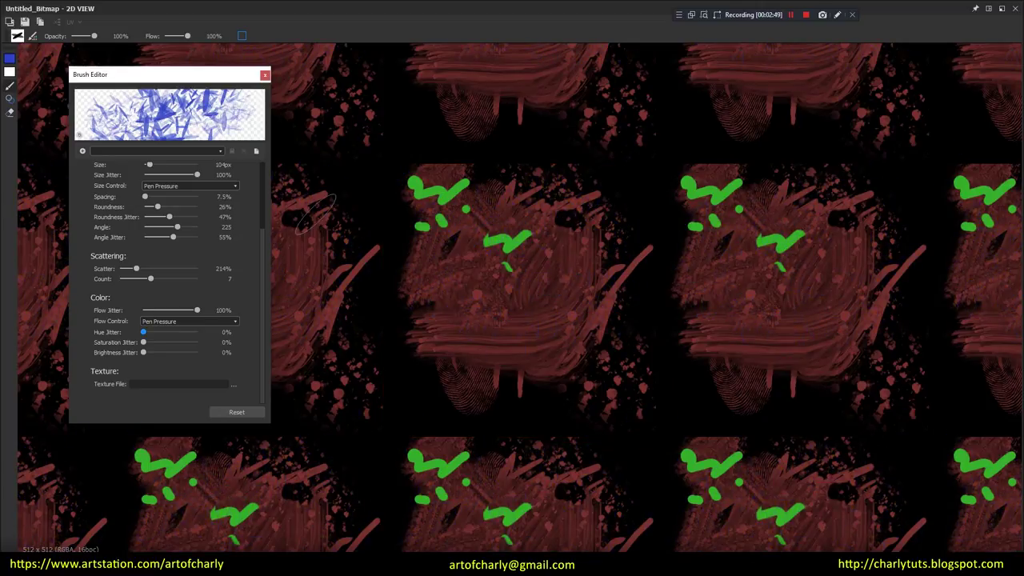
{"action": "left_click_drag", "start_coordinate": [144, 331], "coordinate": [157, 331]}
{"action": "mouse_move", "coordinate": [449, 240]}
{"action": "left_mouse_down"}
{"action": "mouse_move", "coordinate": [521, 264]}
{"action": "mouse_move", "coordinate": [512, 241]}
{"action": "mouse_move", "coordinate": [560, 240]}
{"action": "mouse_move", "coordinate": [496, 264]}
{"action": "left_mouse_up"}
{"action": "key", "text": "ctrl+z"}
{"action": "key", "text": "ctrl+z"}
{"action": "left_click_drag", "start_coordinate": [448, 224], "coordinate": [565, 182]}
{"action": "key", "text": "ctrl+z"}
{"action": "left_click_drag", "start_coordinate": [416, 192], "coordinate": [512, 264]}
{"action": "key", "text": "ctrl+z"}
{"action": "mouse_move", "coordinate": [448, 241]}
{"action": "left_mouse_down"}
{"action": "mouse_move", "coordinate": [621, 238]}
{"action": "mouse_move", "coordinate": [560, 200]}
{"action": "left_mouse_up"}
- Set Saturation Jitter to 49% and Brightness Jitter to 57%, clearing the test stroke
{"action": "key", "text": "ctrl+z"}
{"action": "key", "text": "ctrl+z"}
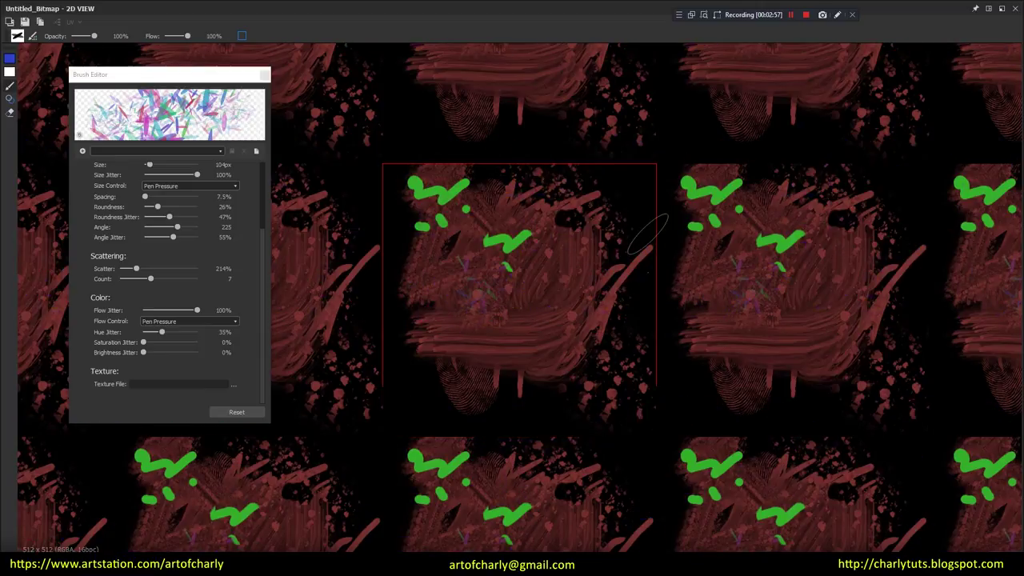
{"action": "mouse_move", "coordinate": [143, 342]}
{"action": "left_mouse_down"}
{"action": "mouse_move", "coordinate": [178, 342]}
{"action": "mouse_move", "coordinate": [152, 352]}
{"action": "mouse_move", "coordinate": [174, 352]}
{"action": "left_mouse_up"}
{"action": "left_click_drag", "start_coordinate": [481, 240], "coordinate": [608, 265]}
{"action": "key", "text": "ctrl+z"}
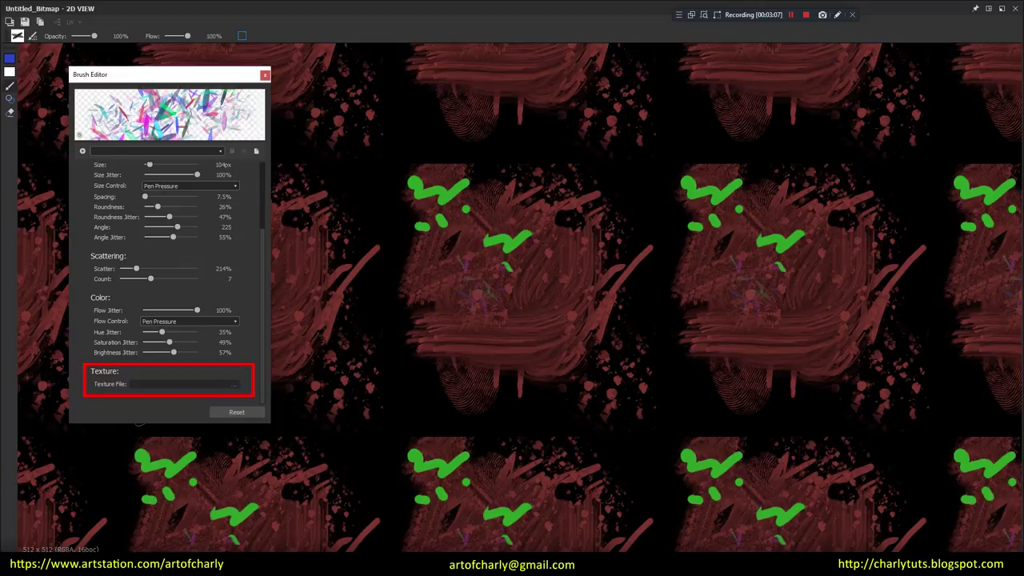
{"action": "left_click", "coordinate": [234, 384]}
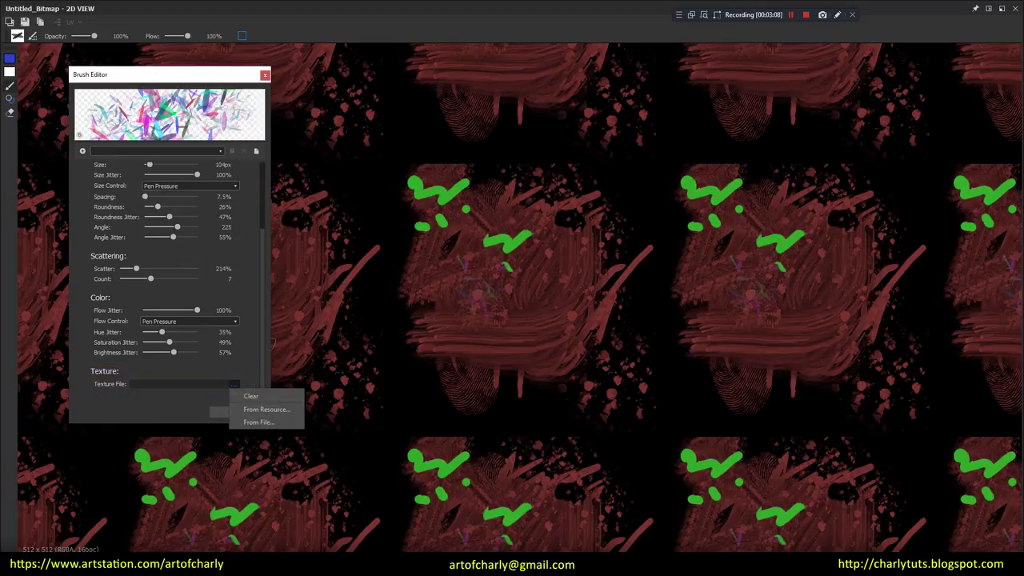
{"action": "left_click", "coordinate": [258, 421]}
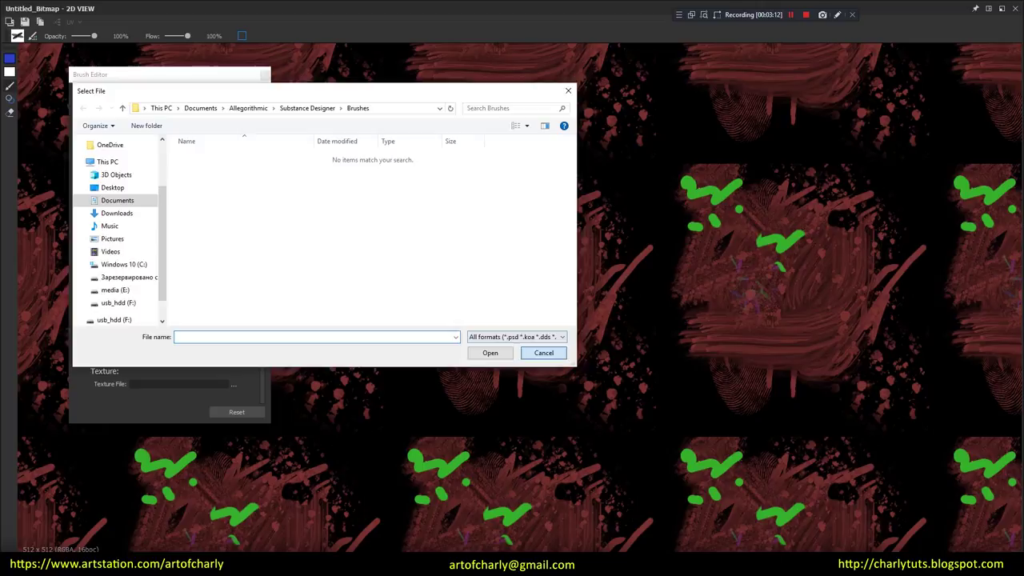
{"action": "left_click", "coordinate": [544, 353]}
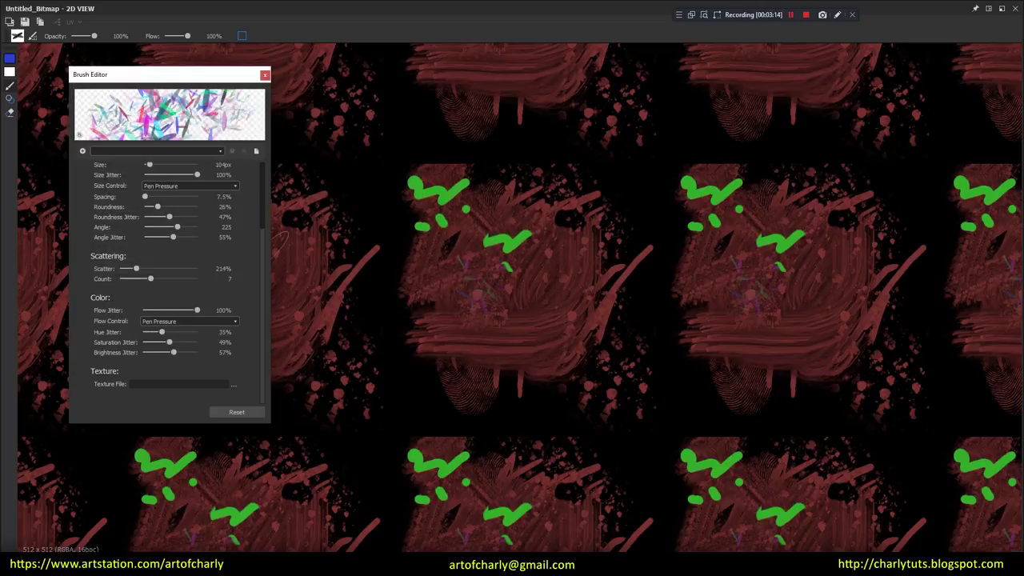
{"action": "left_click", "coordinate": [233, 384]}
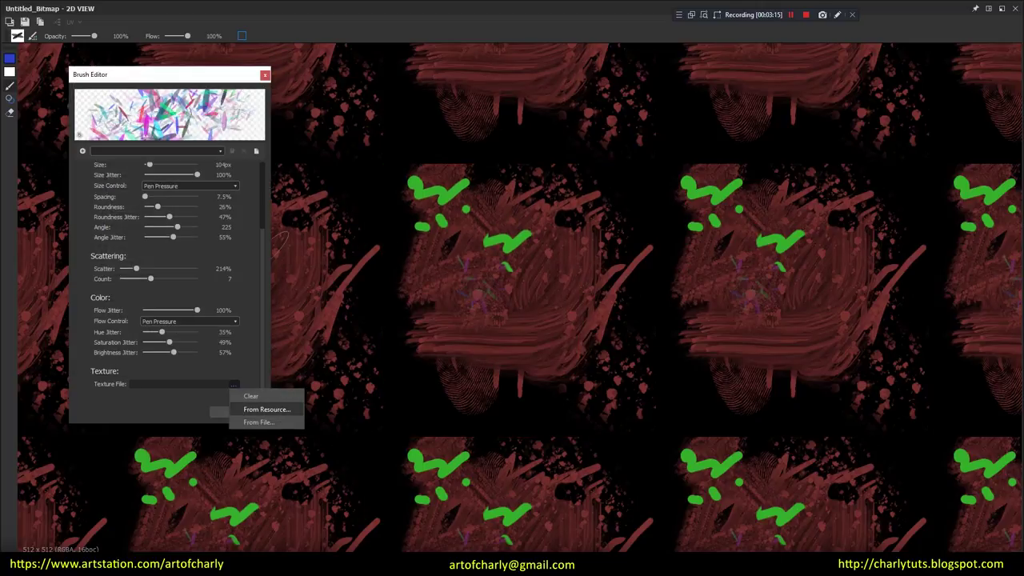
{"action": "left_click", "coordinate": [267, 409]}
{"action": "left_click", "coordinate": [520, 337]}
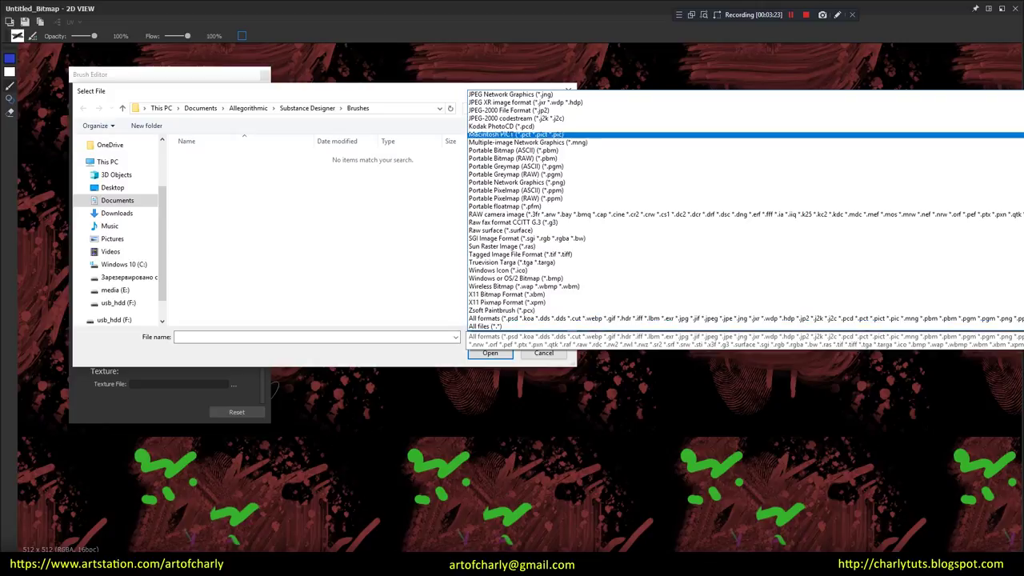
{"action": "left_click", "coordinate": [544, 353]}
{"action": "left_click", "coordinate": [543, 353]}
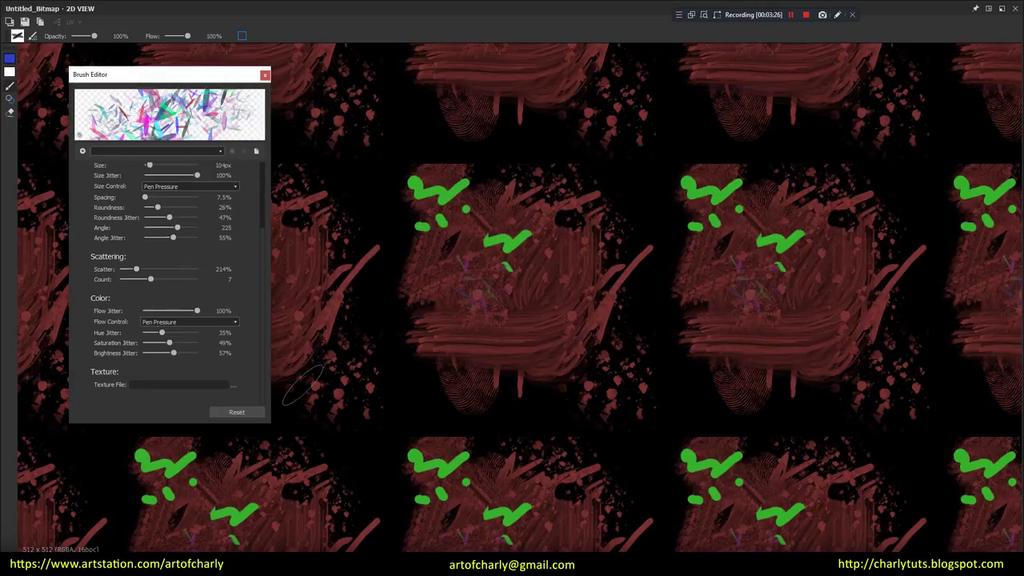
- Load the Artistic_5 brush preset, then try the Gaussian preset
{"action": "scroll", "coordinate": [176, 280], "scroll_direction": "up", "scroll_amount": 3}
{"action": "scroll", "coordinate": [176, 281], "scroll_direction": "down", "scroll_amount": 3}
{"action": "scroll", "coordinate": [176, 280], "scroll_direction": "up", "scroll_amount": 3}
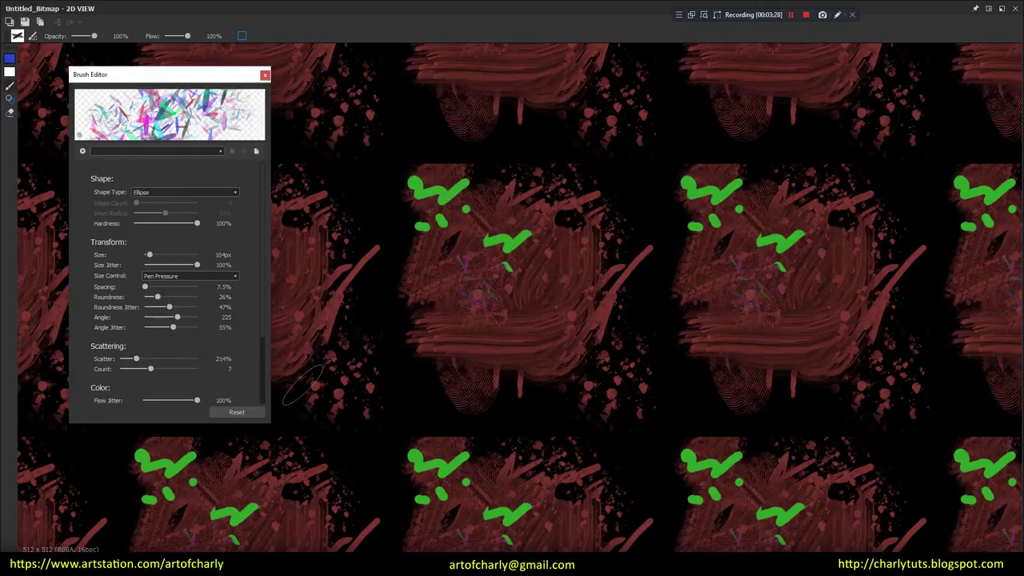
{"action": "left_click", "coordinate": [156, 150]}
{"action": "left_click", "coordinate": [120, 222]}
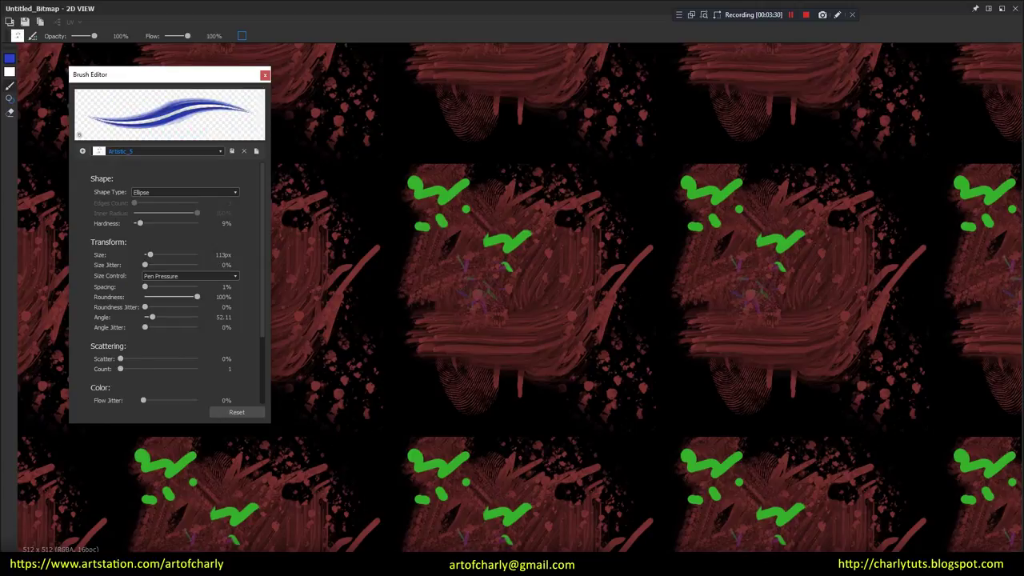
{"action": "left_click", "coordinate": [156, 150]}
{"action": "scroll", "coordinate": [156, 232], "scroll_direction": "down", "scroll_amount": 2}
{"action": "left_click", "coordinate": [120, 247]}
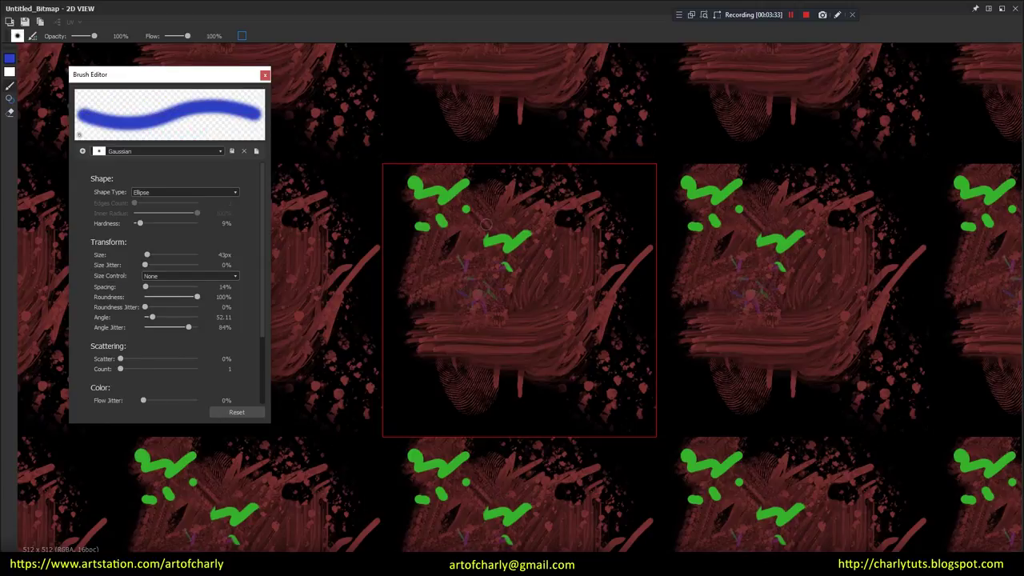
- Keep the Ellipse shape type and switch back to the Artistic_5 preset
{"action": "left_click", "coordinate": [184, 192]}
{"action": "left_click", "coordinate": [144, 193]}
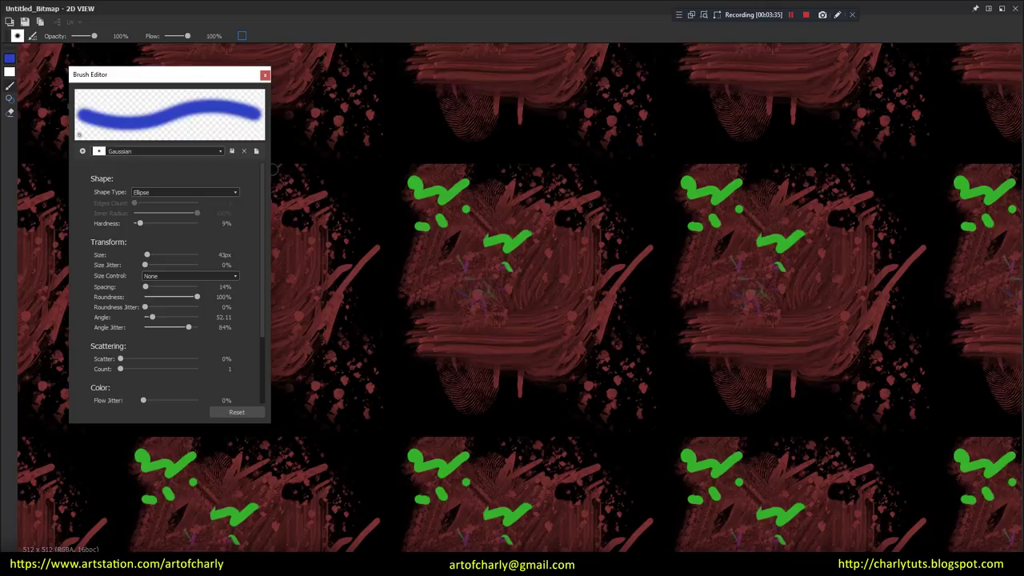
{"action": "left_click", "coordinate": [157, 151]}
{"action": "left_click", "coordinate": [120, 188]}
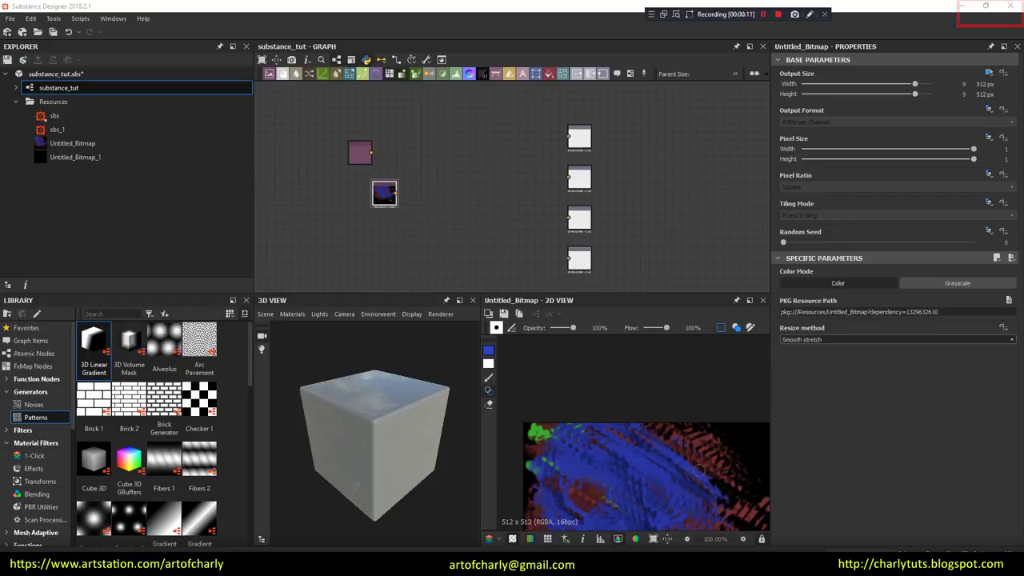
{"action": "scroll", "coordinate": [699, 471], "scroll_direction": "down", "scroll_amount": 3}
{"action": "scroll", "coordinate": [612, 439], "scroll_direction": "up", "scroll_amount": 2}
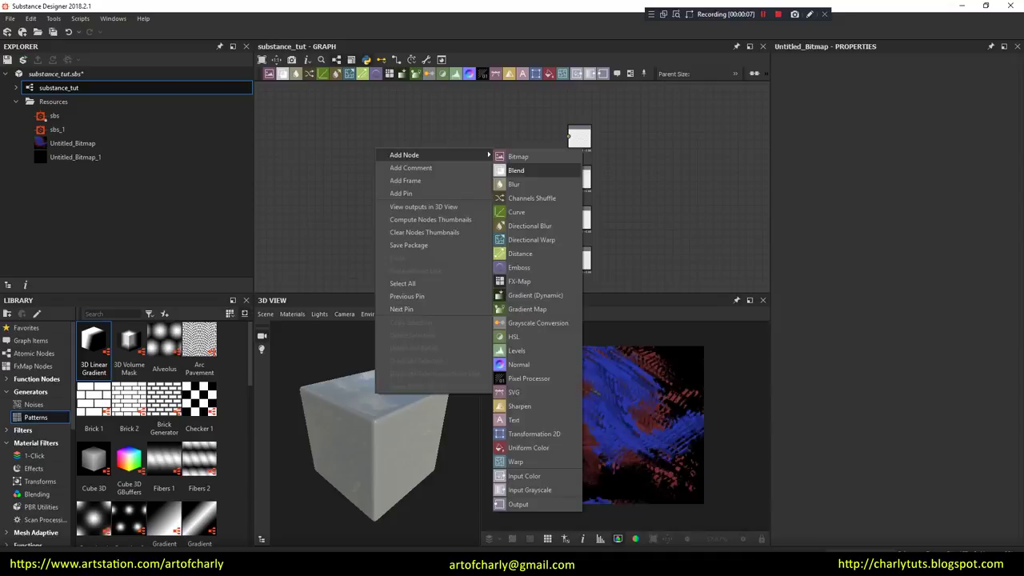
- Pick Blend from the Add Node menu to place a Blend node in substance_tut
{"action": "left_click", "coordinate": [516, 170]}
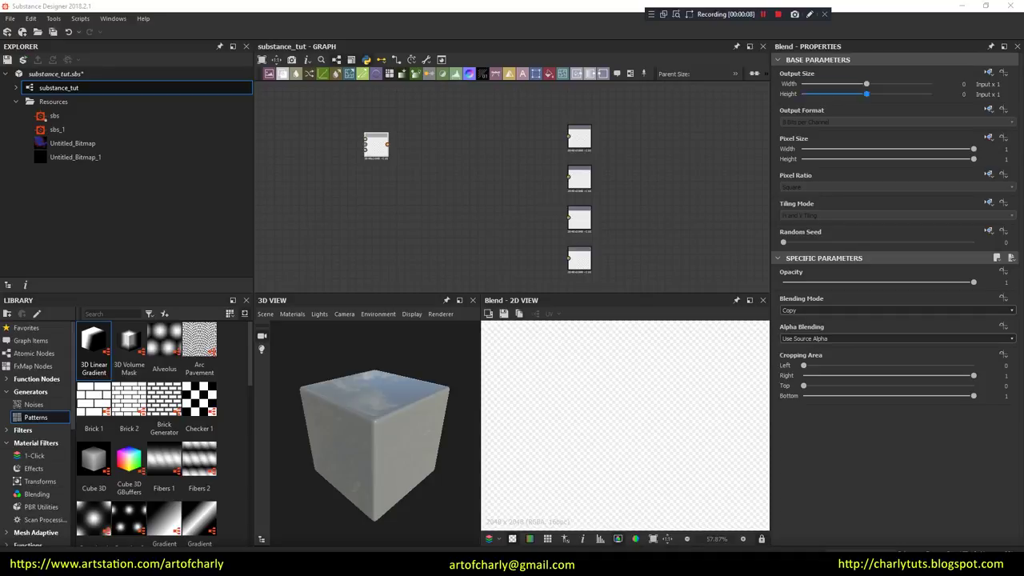
- Set the Blend node's Output Size mode to Relative to Parent (Parent x 1)
{"action": "left_click", "coordinate": [989, 73]}
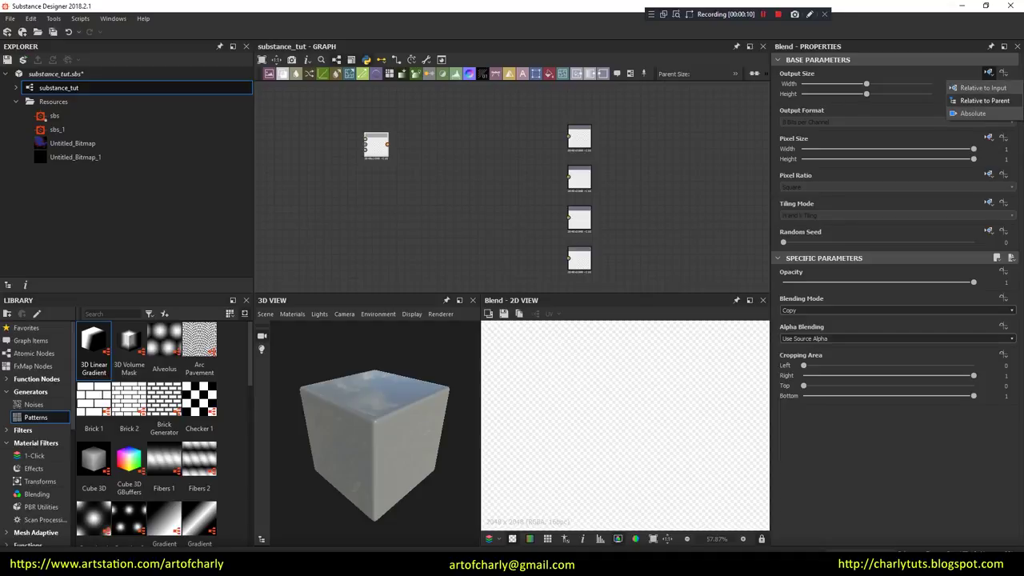
{"action": "left_click", "coordinate": [985, 100]}
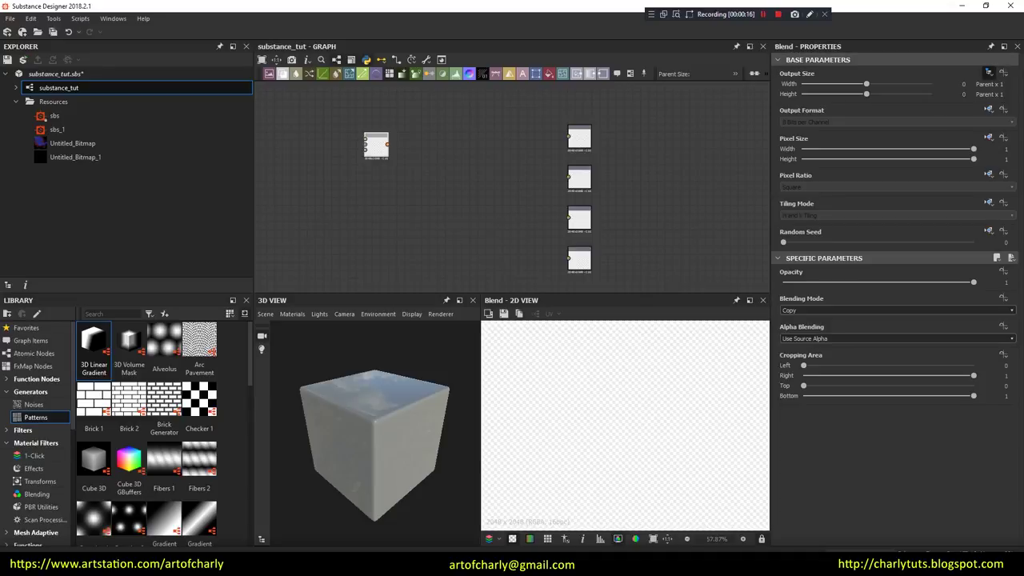
{"action": "left_click", "coordinate": [989, 73]}
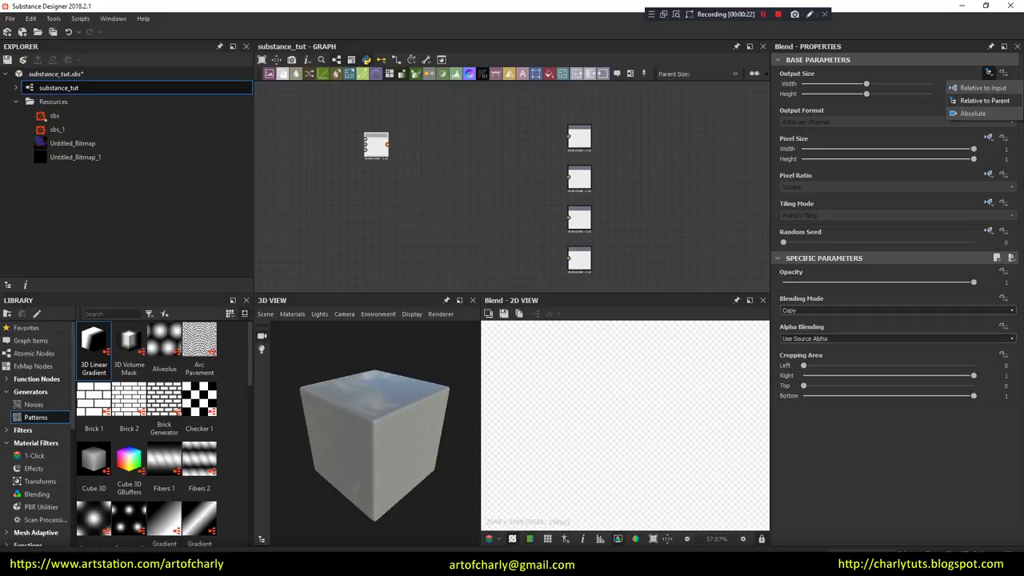
{"action": "left_click", "coordinate": [984, 100]}
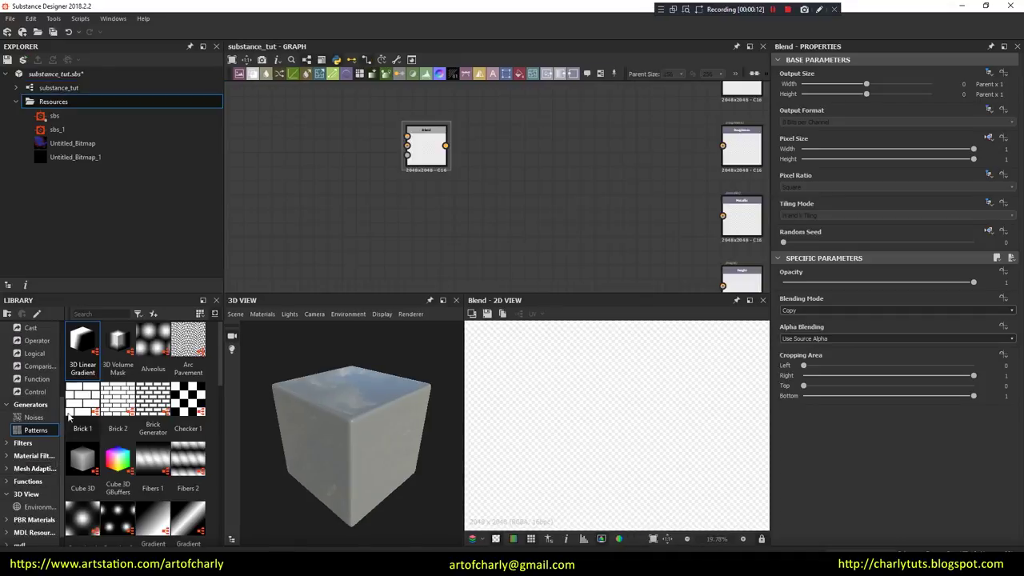
- Drag a Cells 3 noise node in from the library, moving Blend right and Cells 3 down-left
{"action": "left_click", "coordinate": [33, 417]}
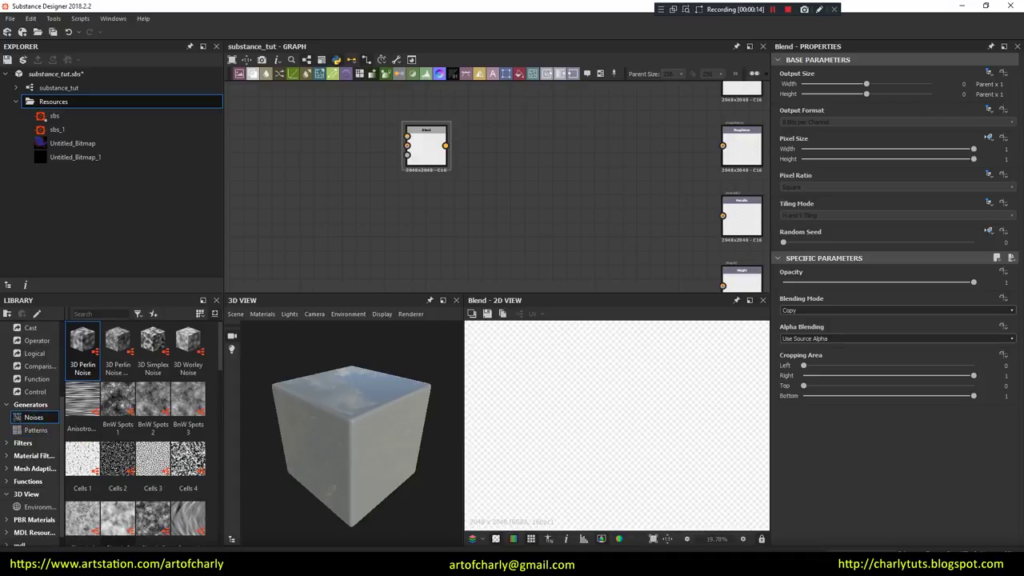
{"action": "left_click_drag", "start_coordinate": [152, 460], "coordinate": [344, 201]}
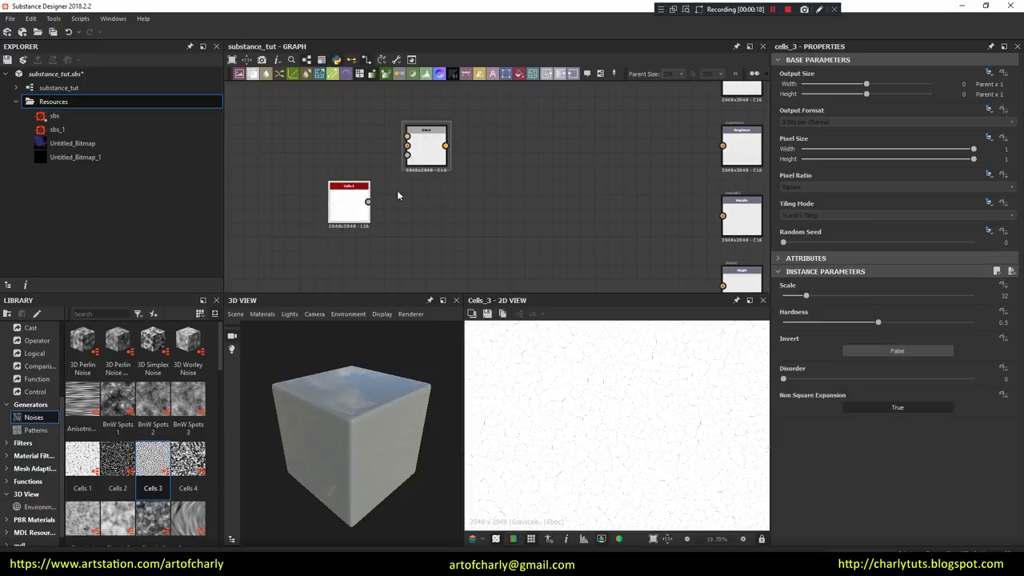
{"action": "left_click_drag", "start_coordinate": [406, 147], "coordinate": [454, 161]}
{"action": "left_click_drag", "start_coordinate": [335, 216], "coordinate": [320, 230]}
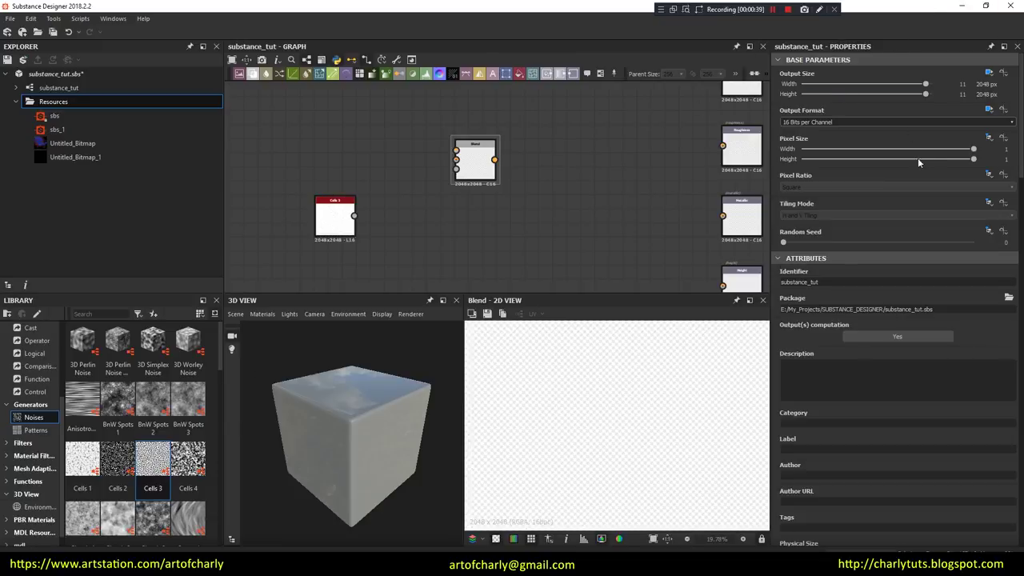
- Make the graph's output size Relative to Parent with Parent Size 2048, then preview Cells 3
{"action": "left_click", "coordinate": [989, 76]}
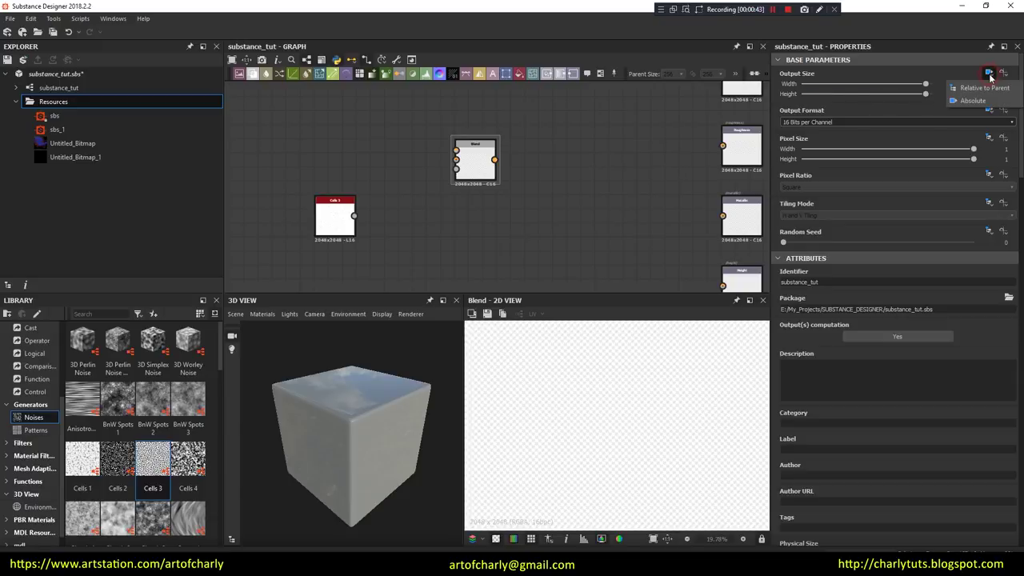
{"action": "left_click", "coordinate": [976, 93]}
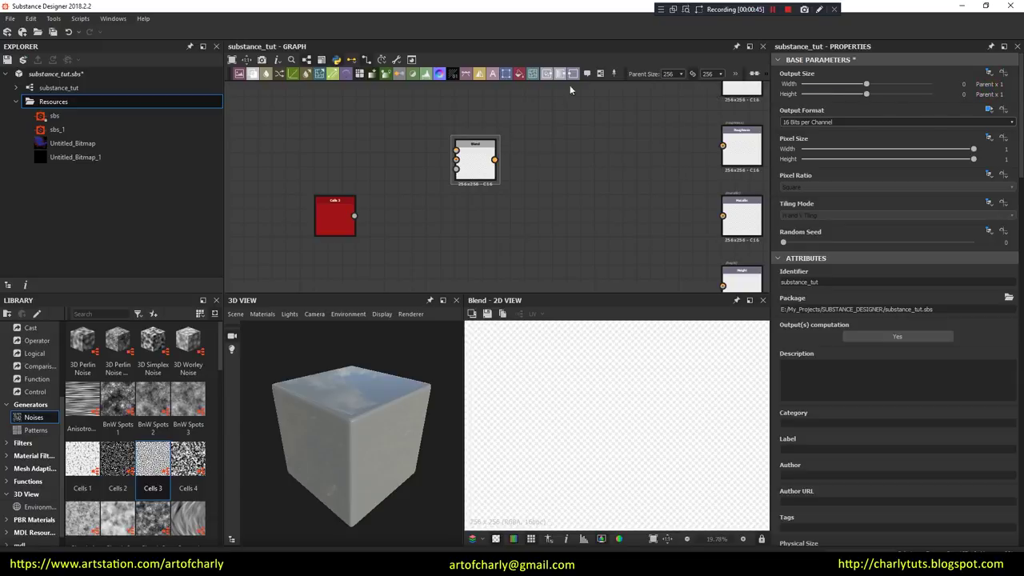
{"action": "left_click", "coordinate": [676, 74]}
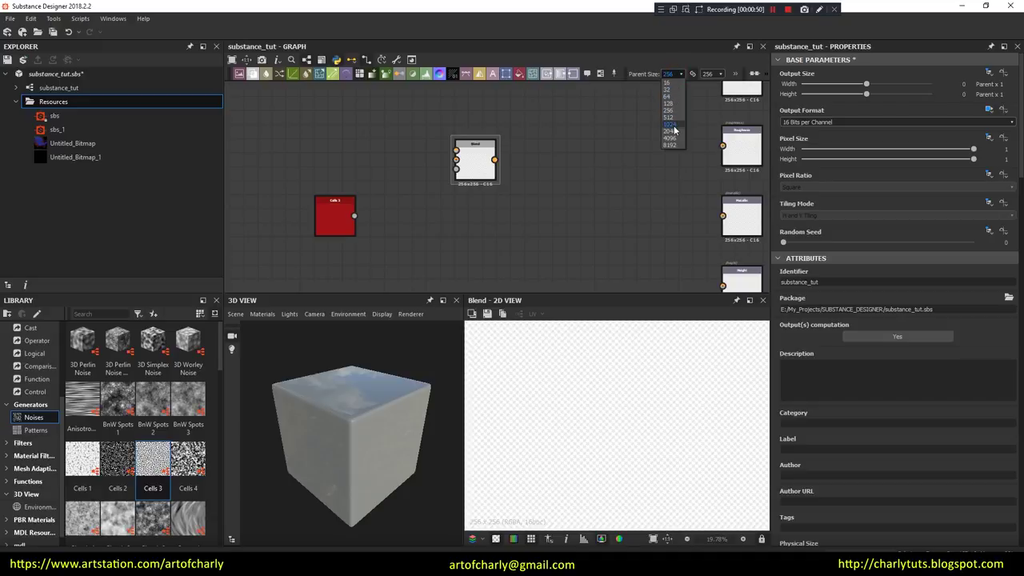
{"action": "left_click", "coordinate": [675, 132]}
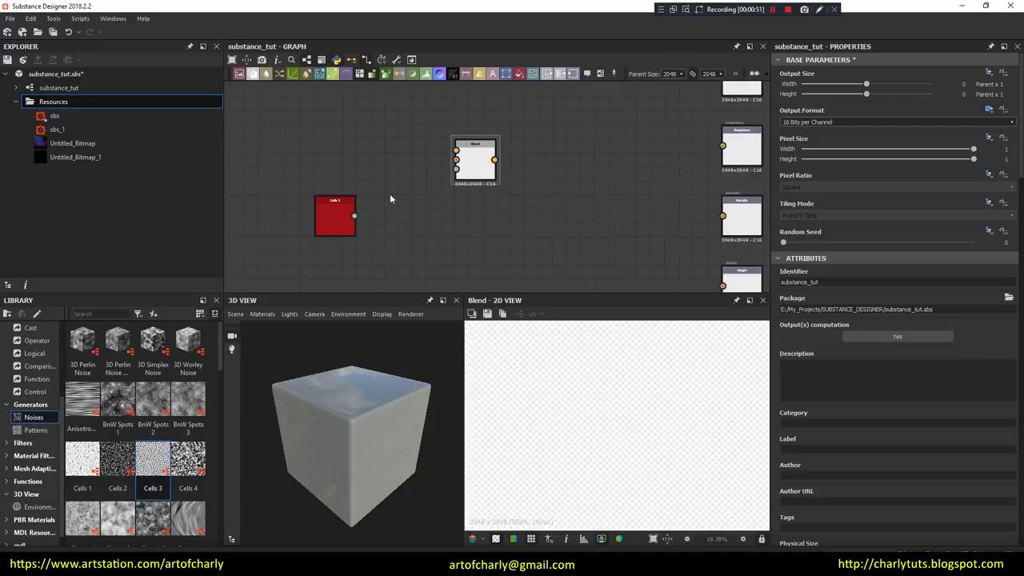
{"action": "double_click", "coordinate": [339, 217]}
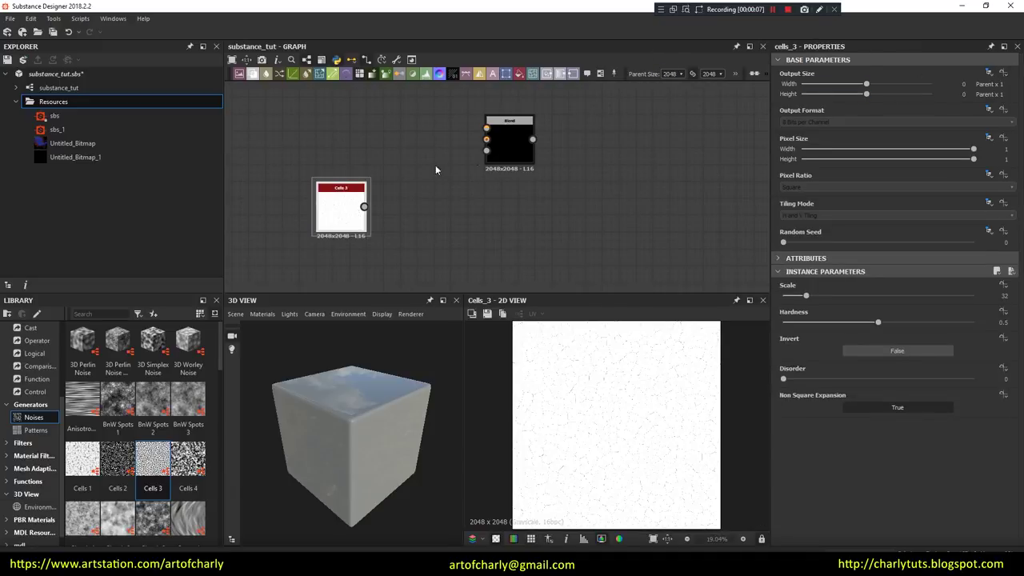
- Keep Cells 3 relative to parent and test parent size 256, then return to 2048
{"action": "left_click", "coordinate": [989, 72]}
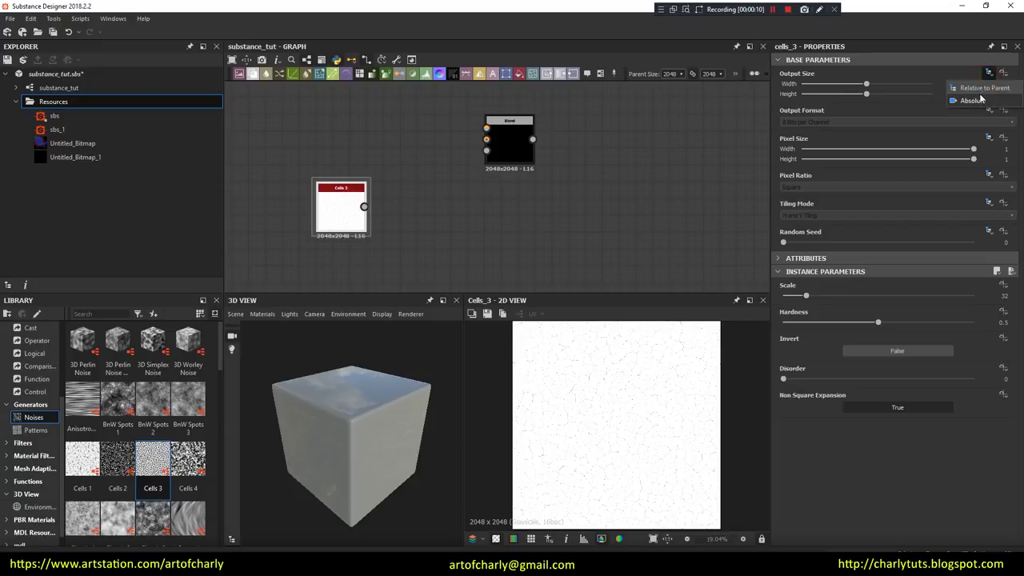
{"action": "left_click", "coordinate": [593, 210]}
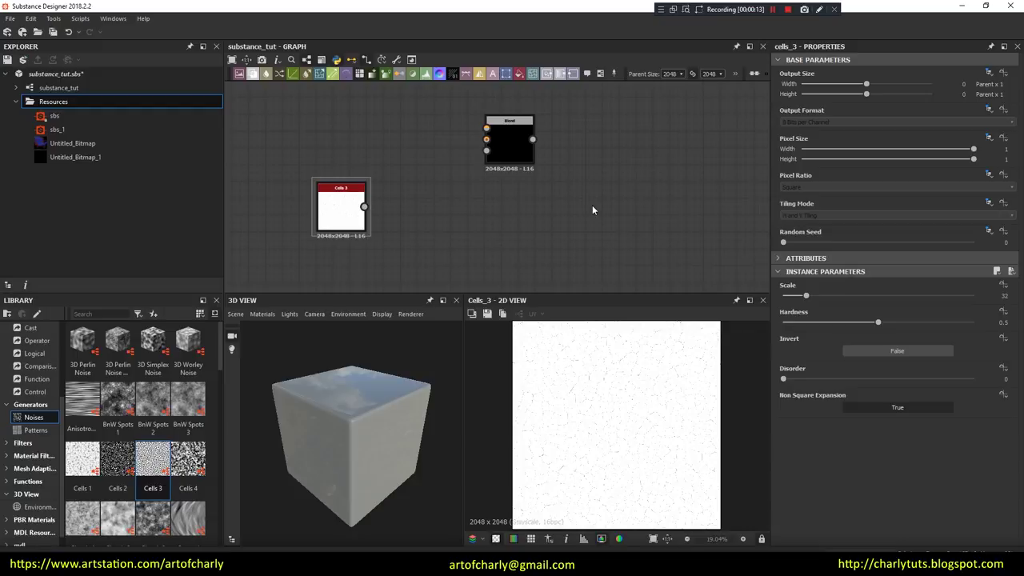
{"action": "left_click", "coordinate": [671, 74]}
{"action": "left_click", "coordinate": [671, 112]}
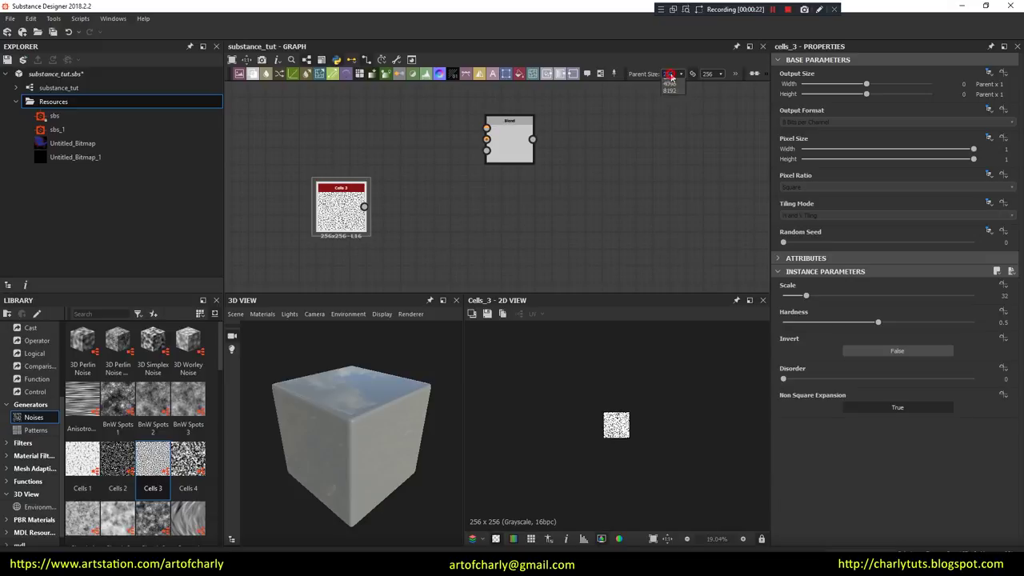
{"action": "left_click", "coordinate": [670, 74]}
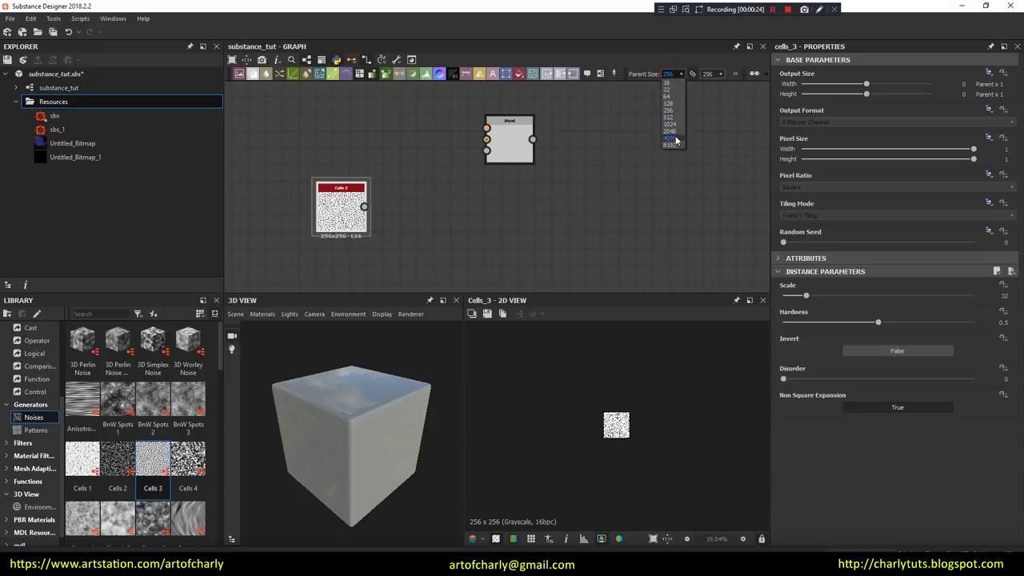
{"action": "left_click", "coordinate": [675, 132]}
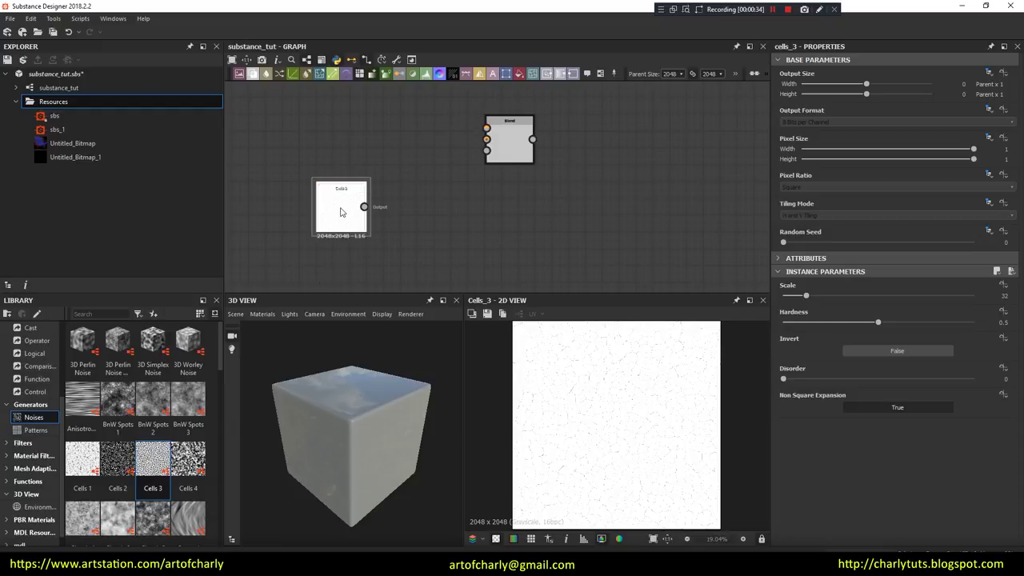
- Switch the Cells 3 output size to Absolute and shrink its width to 4 px
{"action": "left_click", "coordinate": [989, 73]}
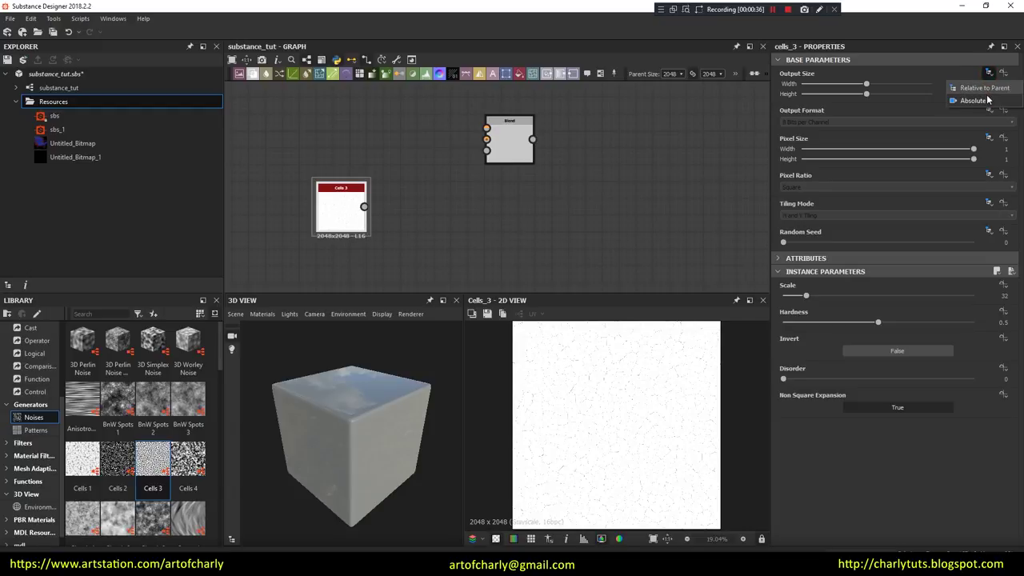
{"action": "left_click", "coordinate": [984, 96]}
{"action": "mouse_move", "coordinate": [910, 85]}
{"action": "left_mouse_down"}
{"action": "mouse_move", "coordinate": [869, 85]}
{"action": "mouse_move", "coordinate": [880, 94]}
{"action": "left_mouse_up"}
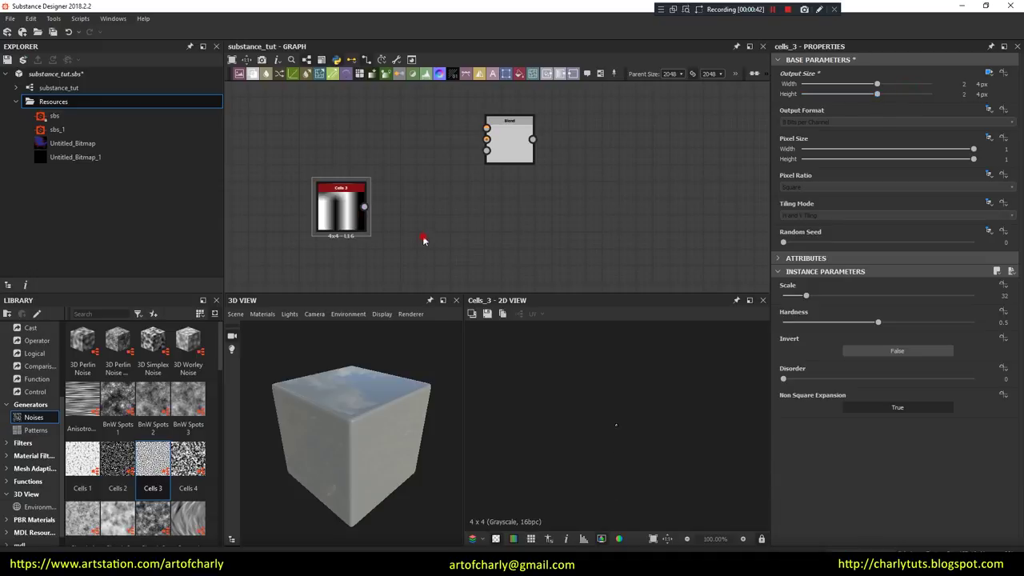
- Set the graph parent size to 128 and reselect Cells 3 to confirm its 4x4 output
{"action": "left_click", "coordinate": [672, 73]}
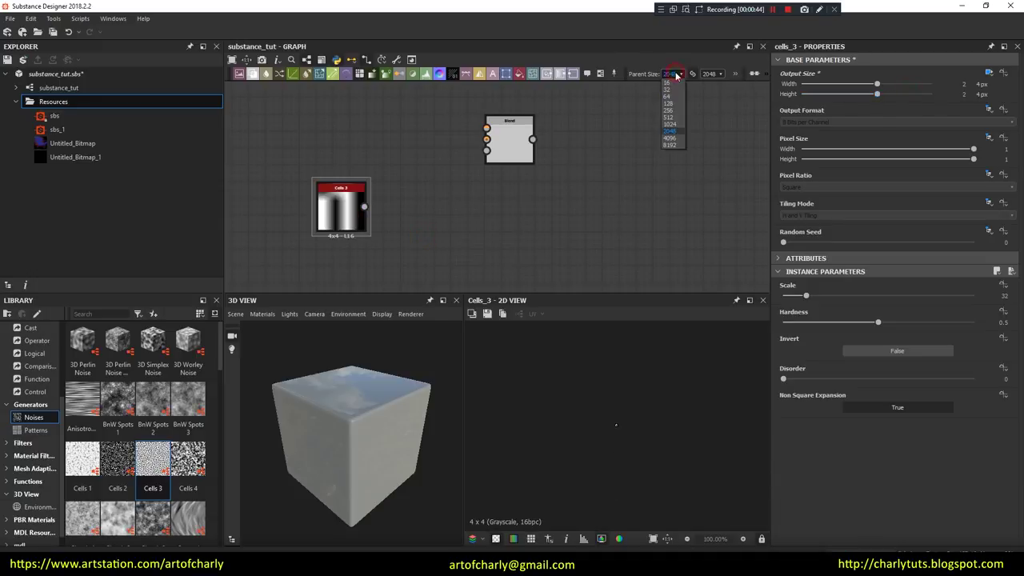
{"action": "left_click", "coordinate": [606, 132]}
{"action": "left_click", "coordinate": [509, 140]}
{"action": "left_click", "coordinate": [672, 74]}
{"action": "left_click", "coordinate": [671, 99]}
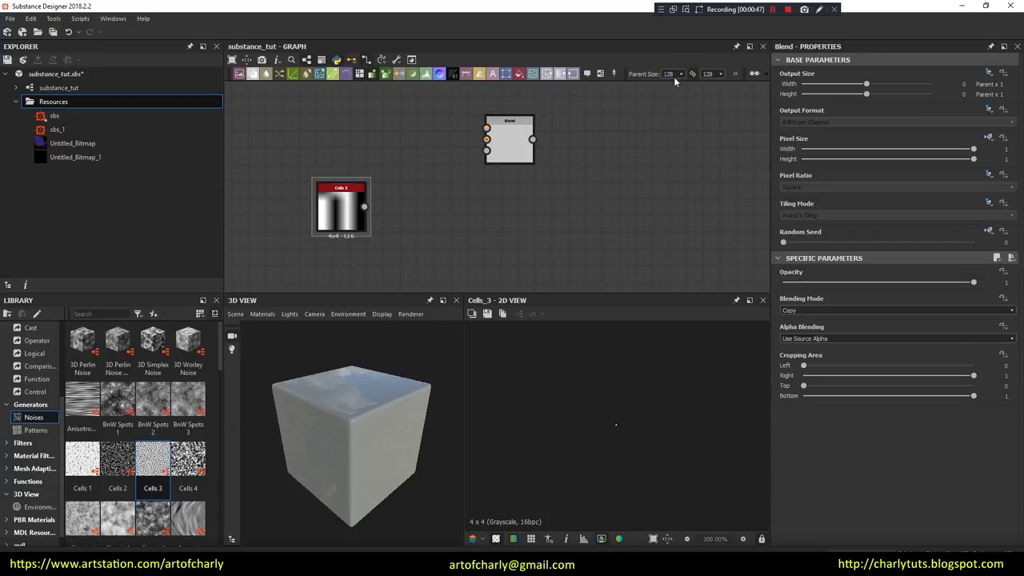
{"action": "left_click_drag", "start_coordinate": [280, 154], "coordinate": [387, 264]}
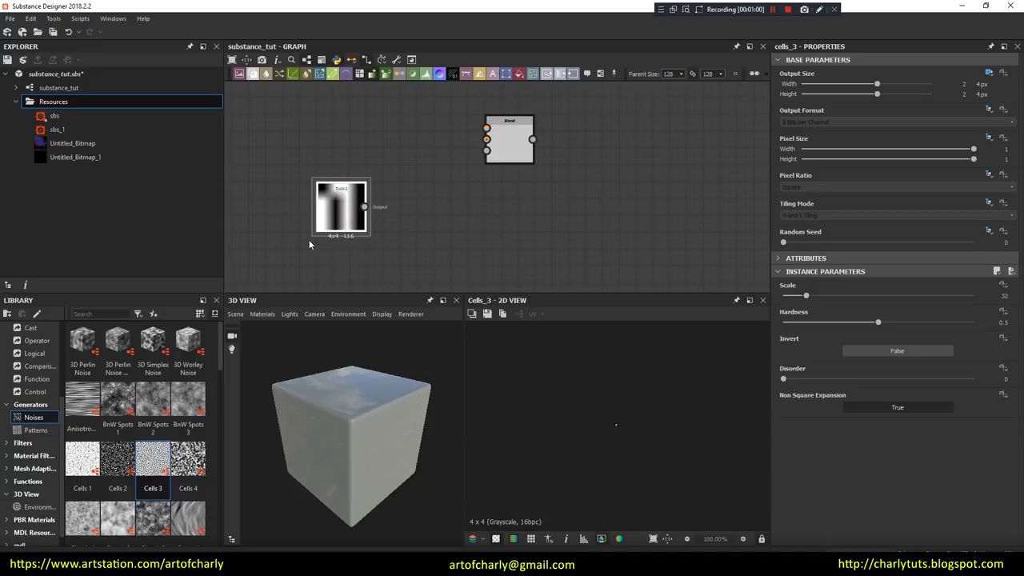
- Make Cells 3 relative to parent with width and height at -5 (Parent / 32)
{"action": "left_click", "coordinate": [990, 74]}
{"action": "left_click", "coordinate": [984, 101]}
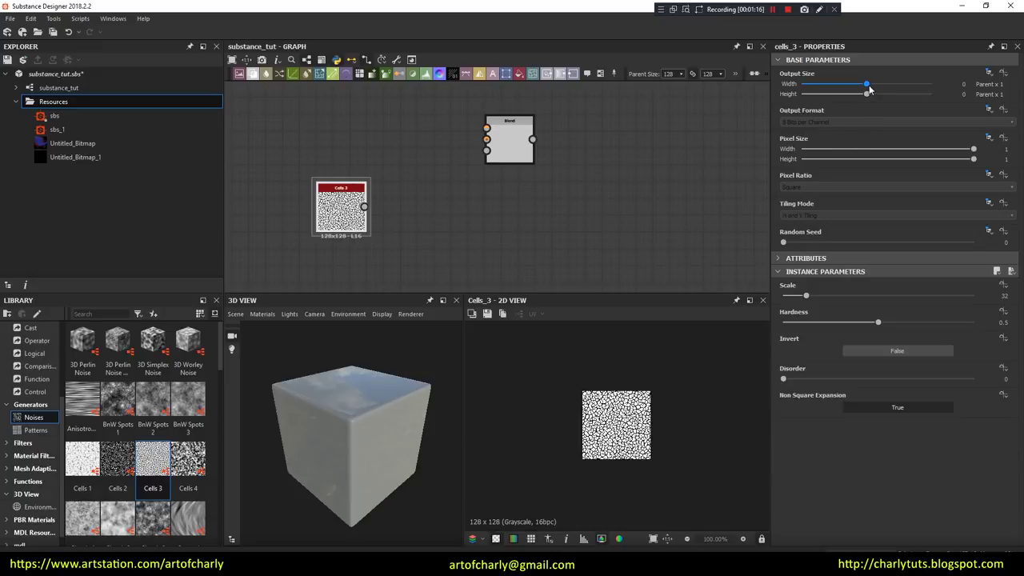
{"action": "left_click_drag", "start_coordinate": [865, 84], "coordinate": [840, 85]}
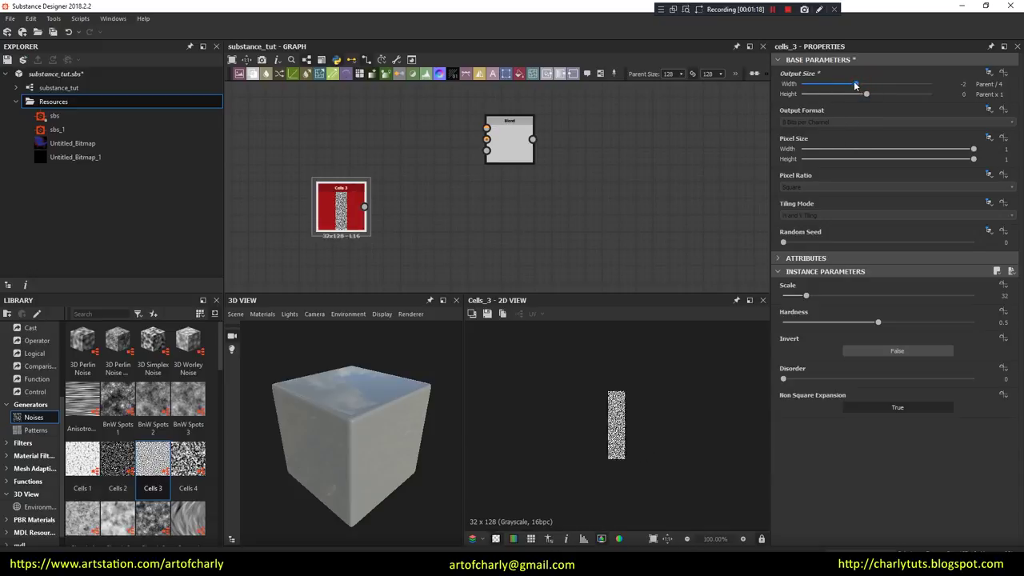
{"action": "left_click_drag", "start_coordinate": [867, 93], "coordinate": [840, 94]}
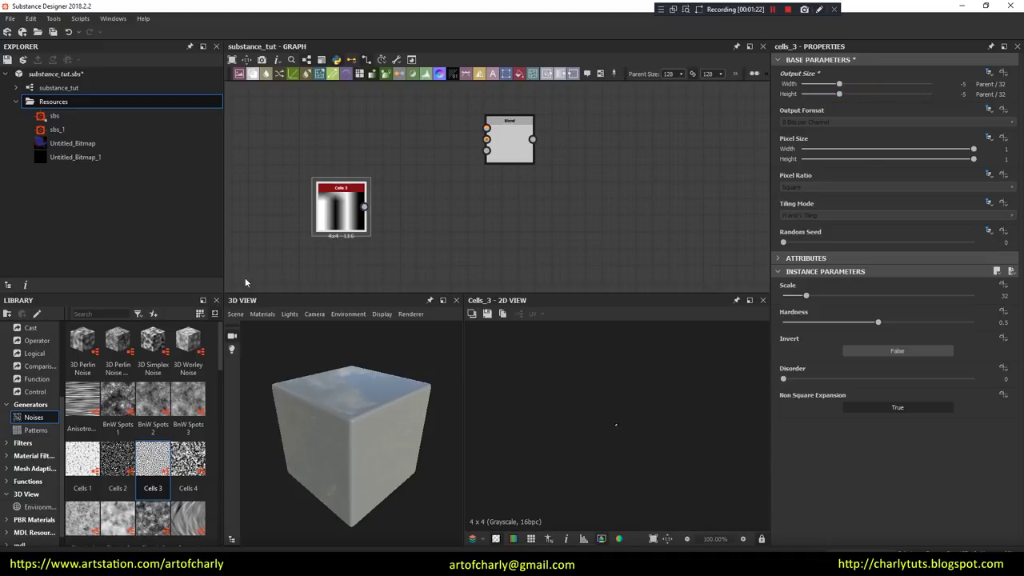
{"action": "left_click_drag", "start_coordinate": [279, 146], "coordinate": [429, 258]}
- Set the parent size back to 2048 and reselect Cells 3, now 64 x 64
{"action": "left_click", "coordinate": [678, 75]}
{"action": "left_click", "coordinate": [669, 131]}
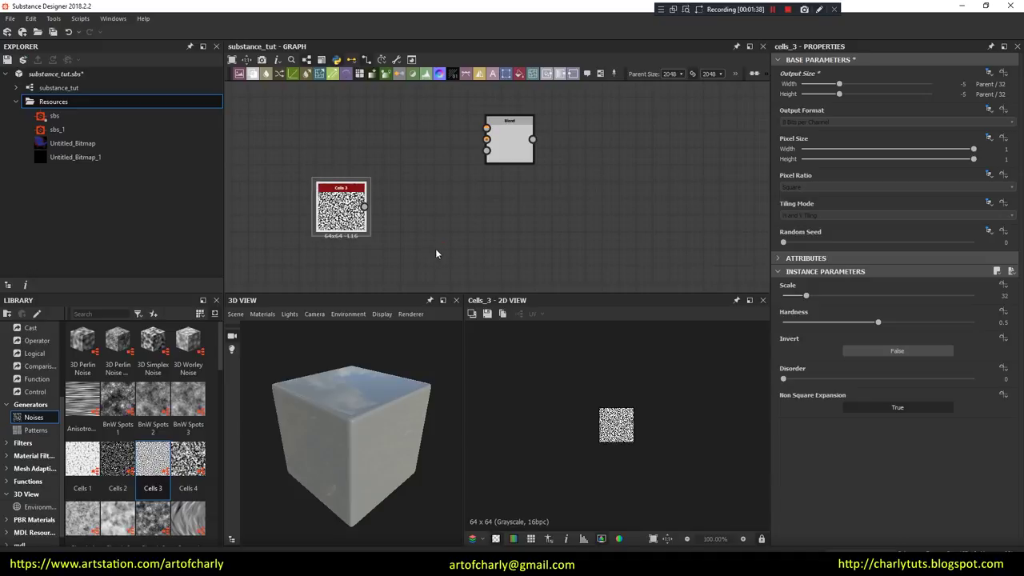
{"action": "mouse_move", "coordinate": [320, 116]}
{"action": "left_mouse_down"}
{"action": "mouse_move", "coordinate": [518, 260]}
{"action": "mouse_move", "coordinate": [574, 250]}
{"action": "left_mouse_up"}
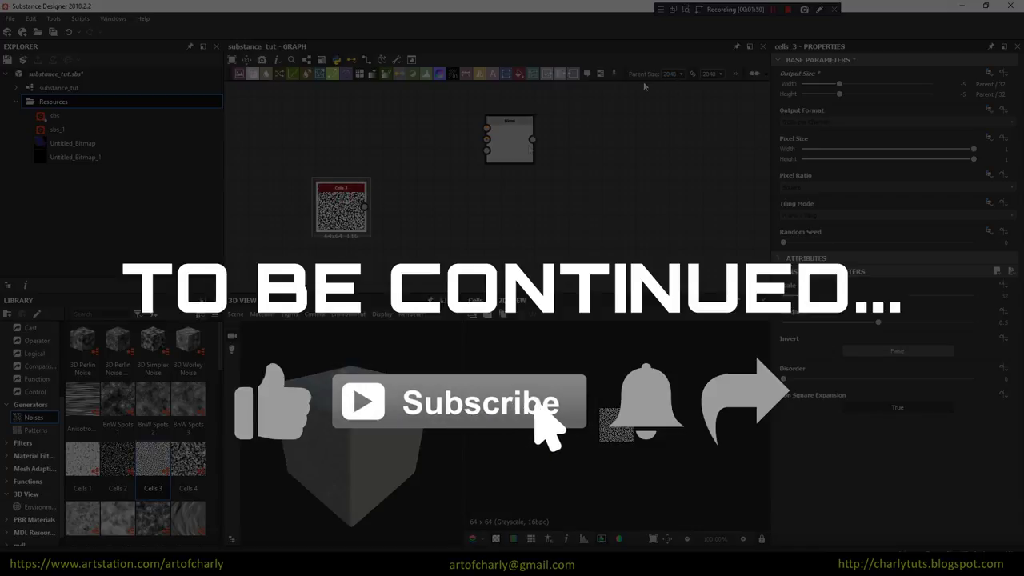
- Switch the Cells 3 output size to Absolute and drag its width down to about 4 px
{"action": "left_click", "coordinate": [992, 74]}
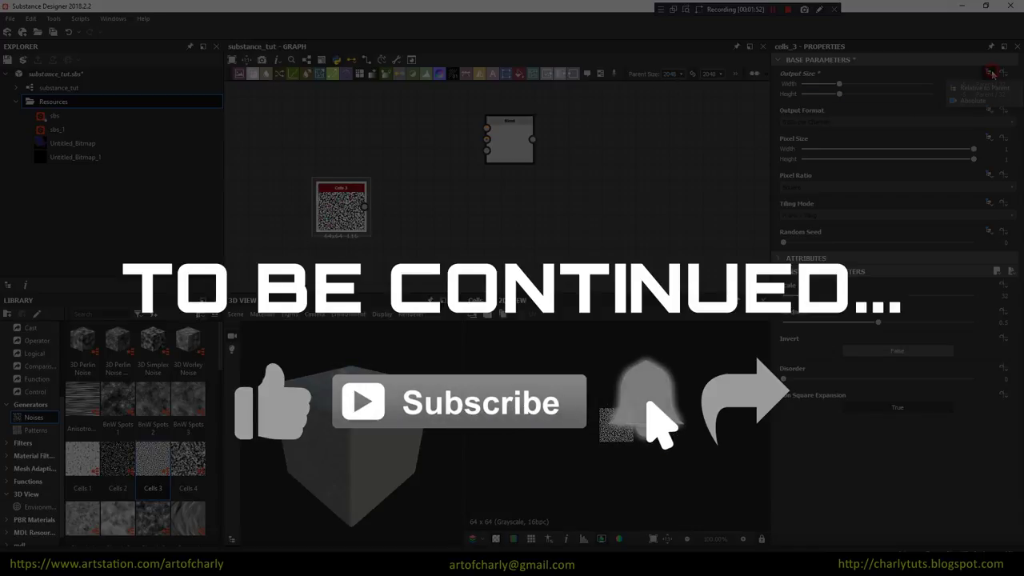
{"action": "left_click", "coordinate": [974, 100]}
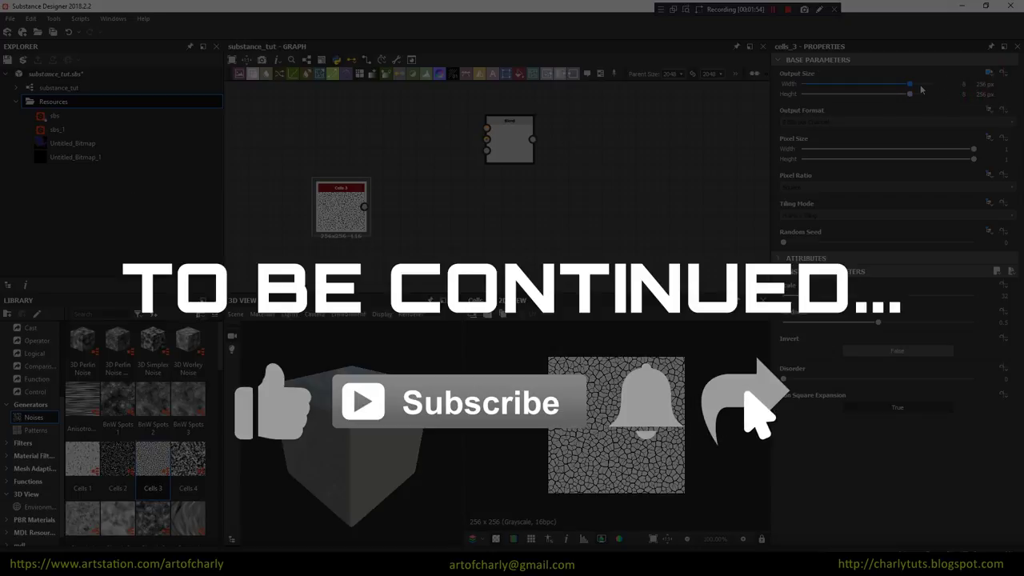
{"action": "mouse_move", "coordinate": [911, 84]}
{"action": "left_mouse_down"}
{"action": "mouse_move", "coordinate": [874, 85]}
{"action": "mouse_move", "coordinate": [878, 94]}
{"action": "left_mouse_up"}
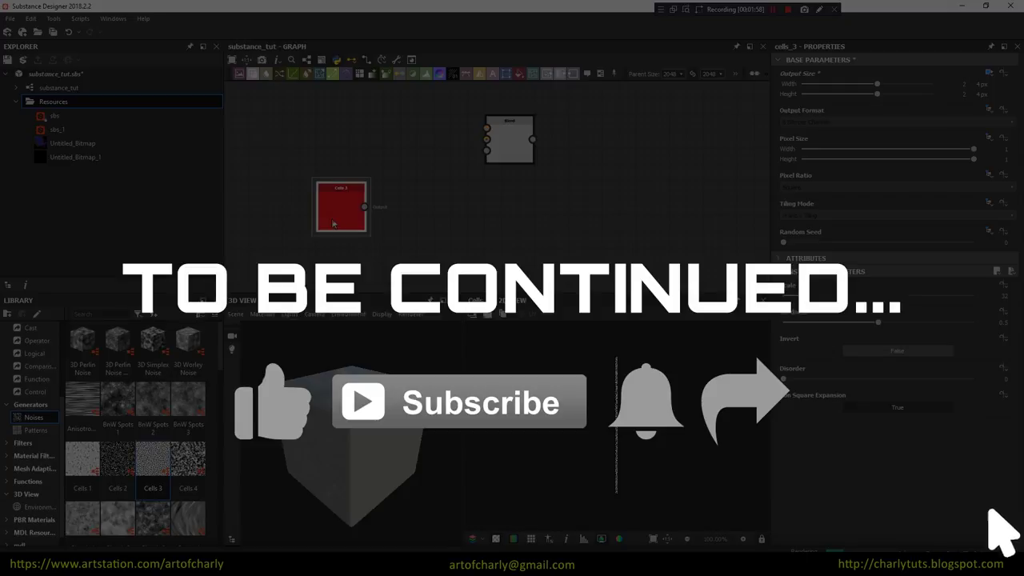